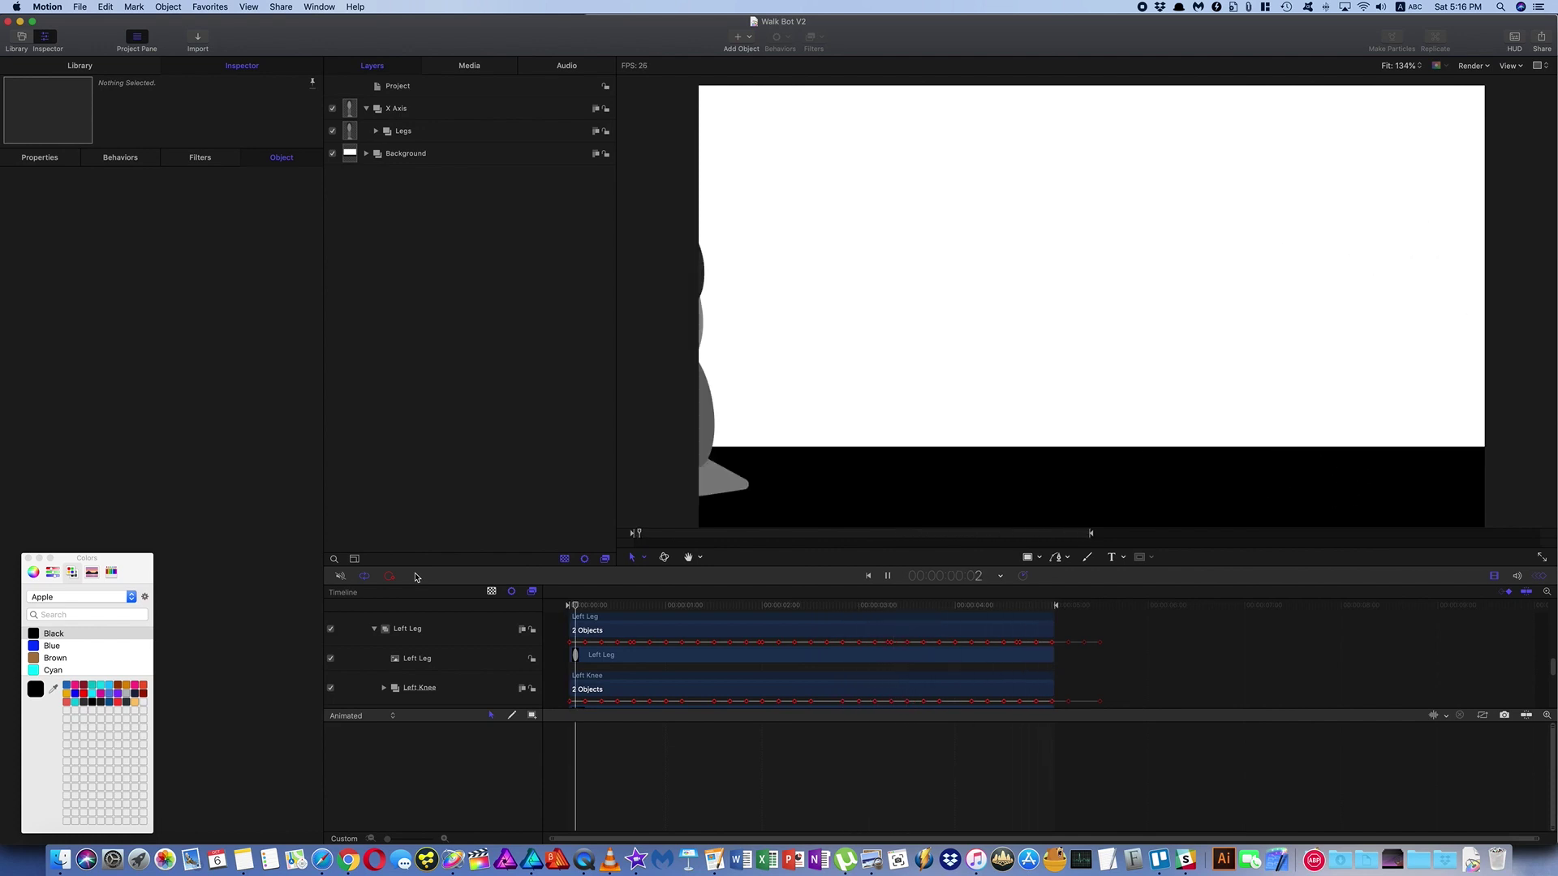
Stop the looping playback, show the Keyframes Reference drawings, and scrub back to an earlier walk frame.
key("space")
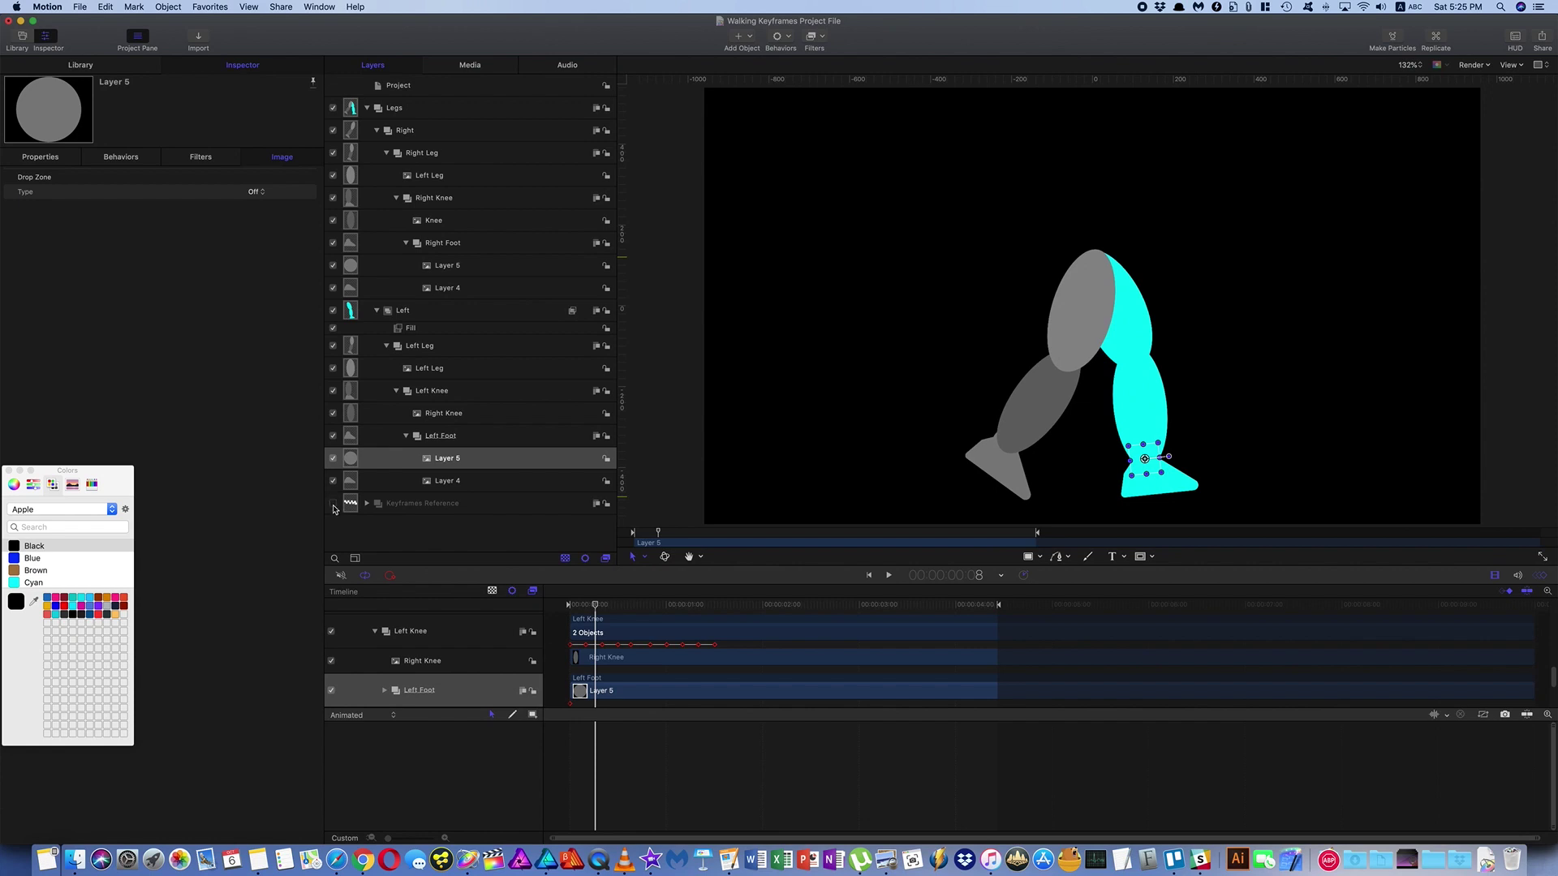
left_click(333, 505)
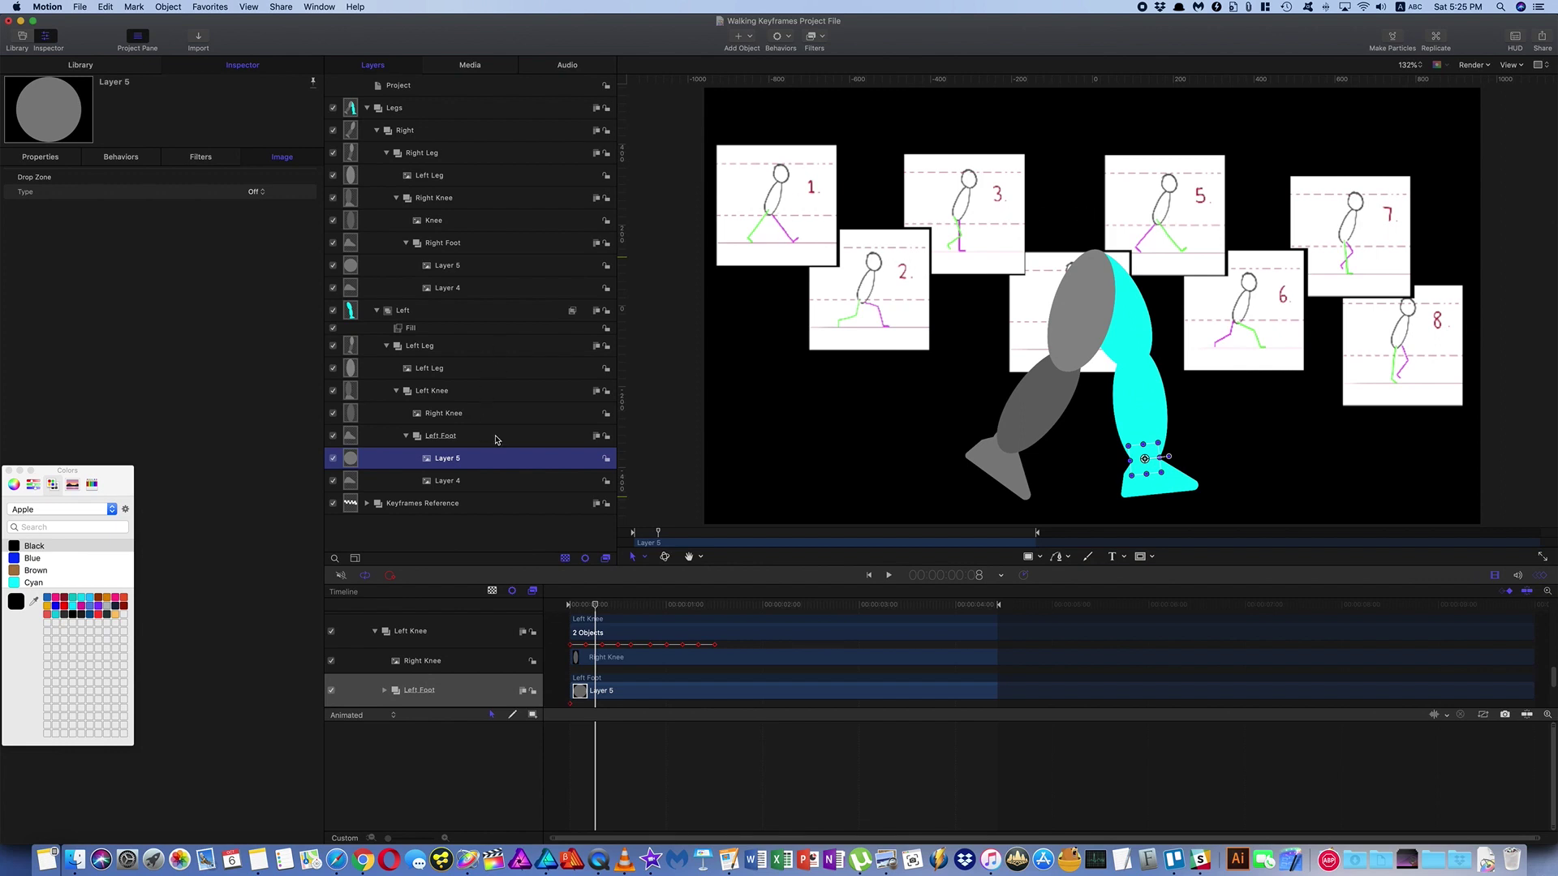
left_click_drag(595, 606, 601, 607)
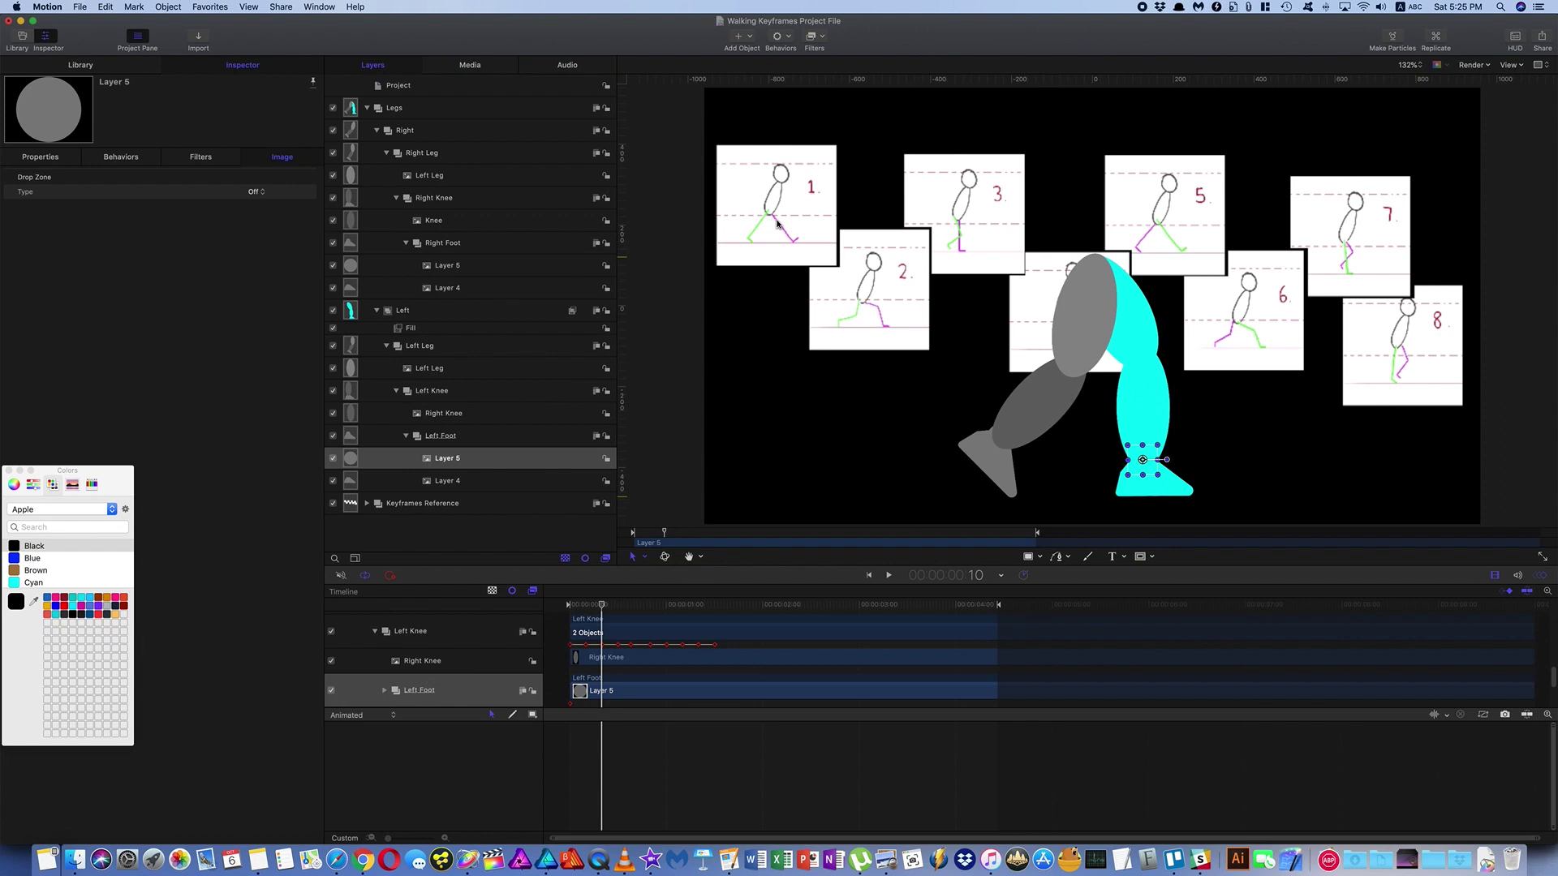
Turn on canvas guides and preview the Legs group's transform motion from frame 10 to 17.
left_click(1514, 66)
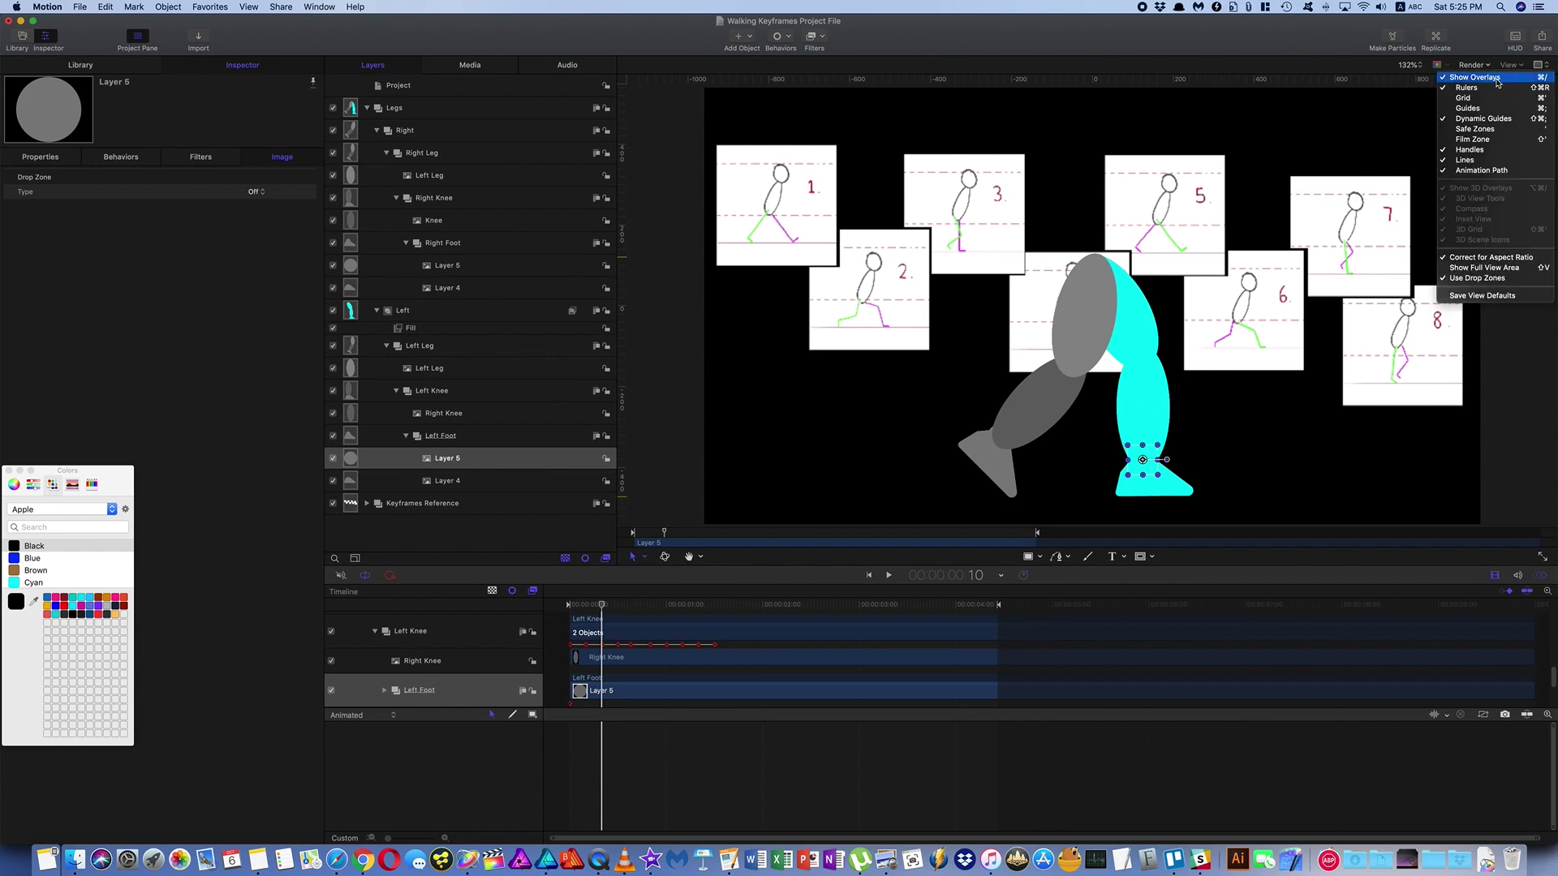
left_click(1476, 108)
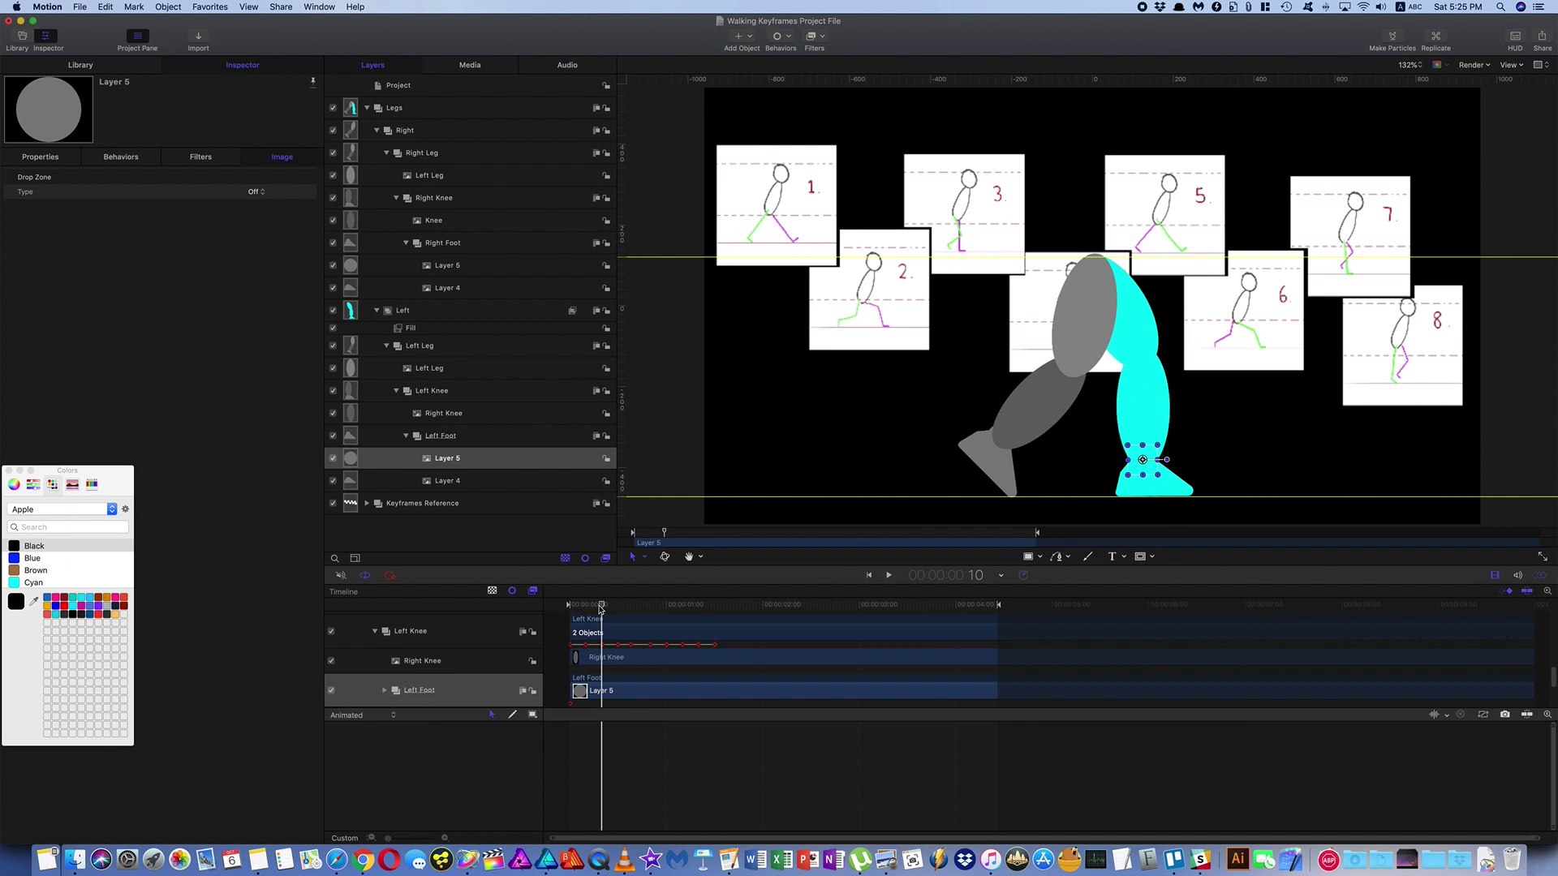
left_click(394, 111)
left_click(50, 159)
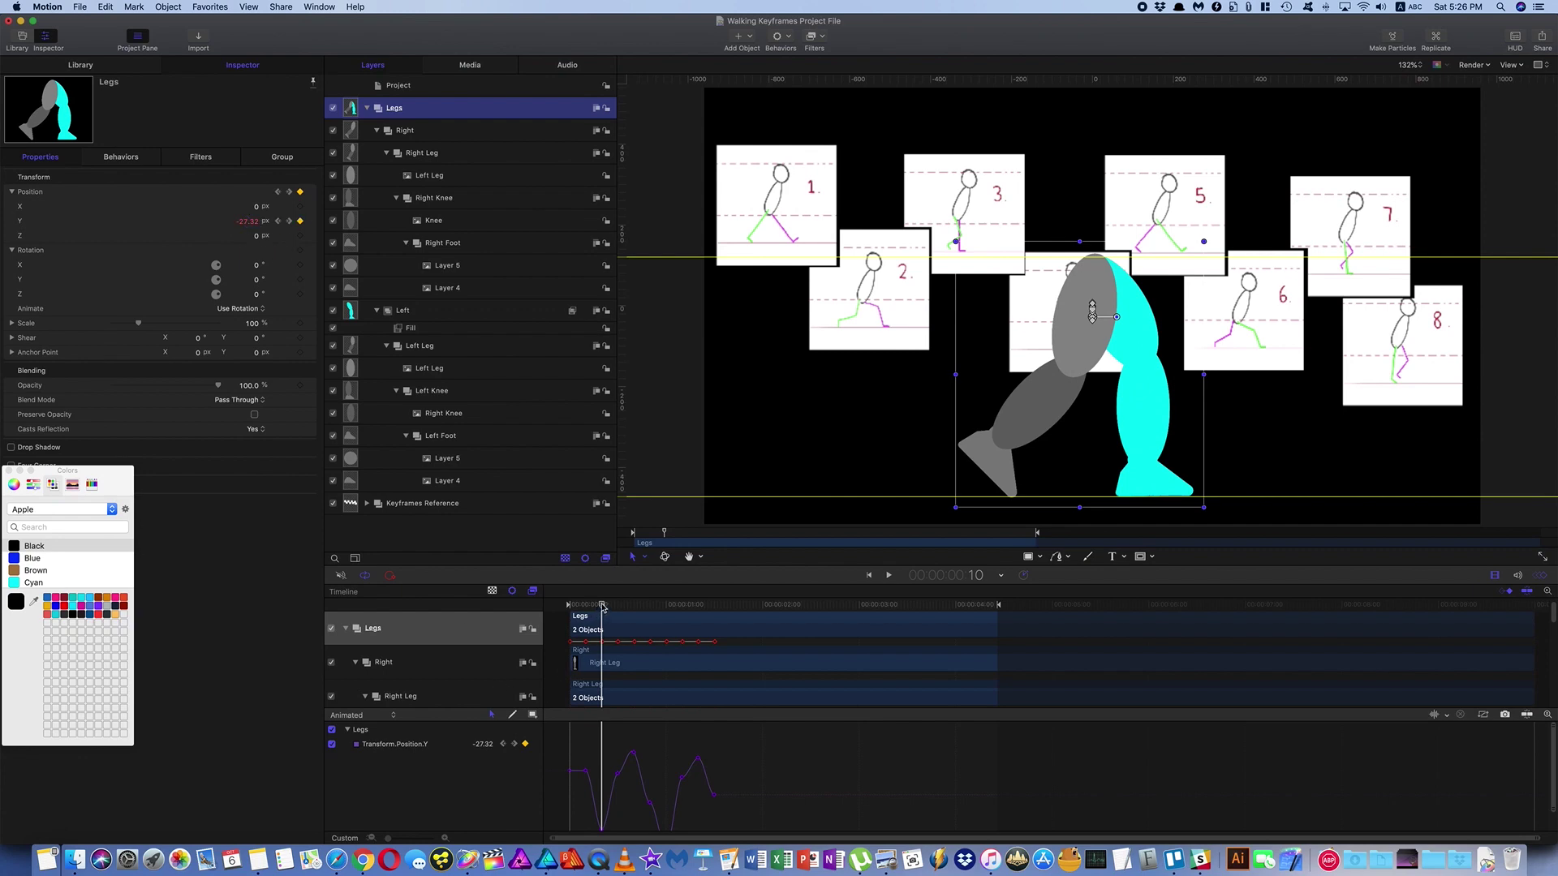
left_click_drag(602, 606, 569, 617)
Hide the Keyframes Reference drawings and collapse, then re-expand, the Legs group.
left_click(333, 503)
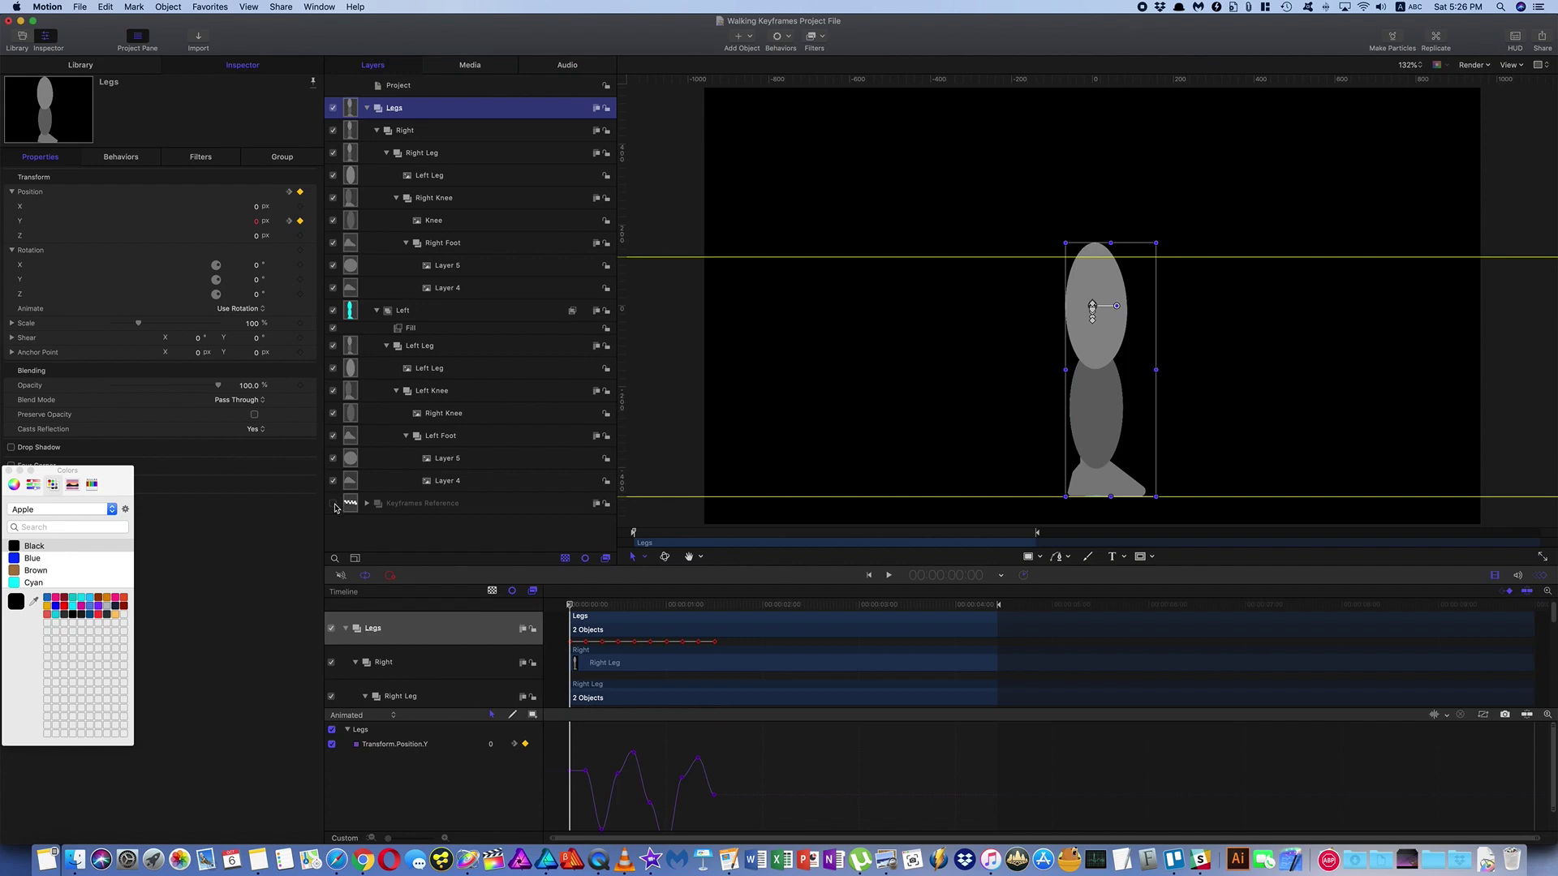
left_click(332, 504)
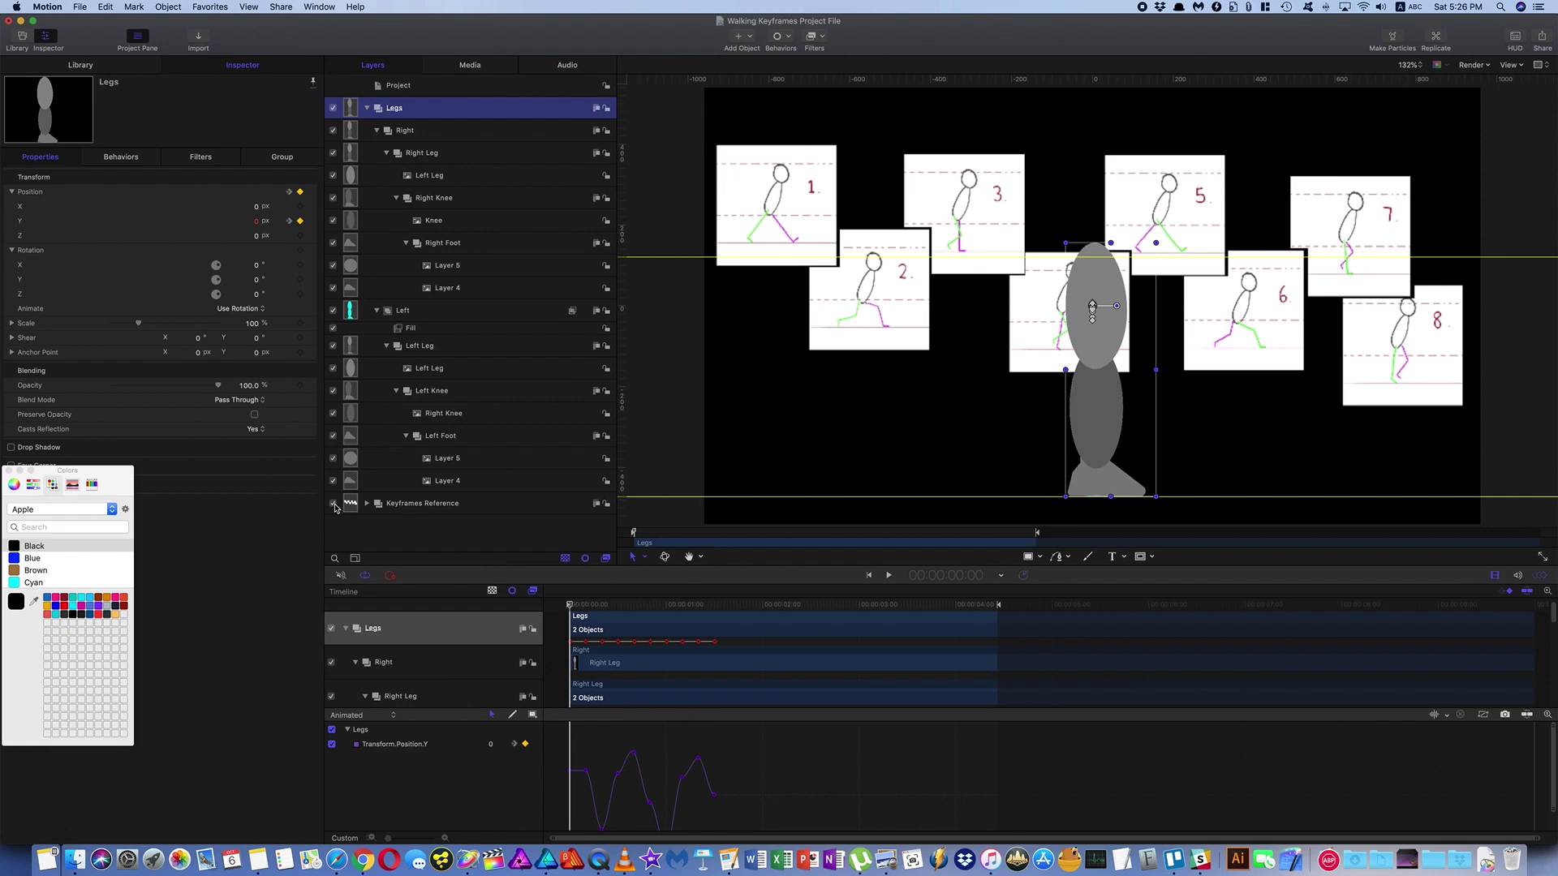
left_click(333, 504)
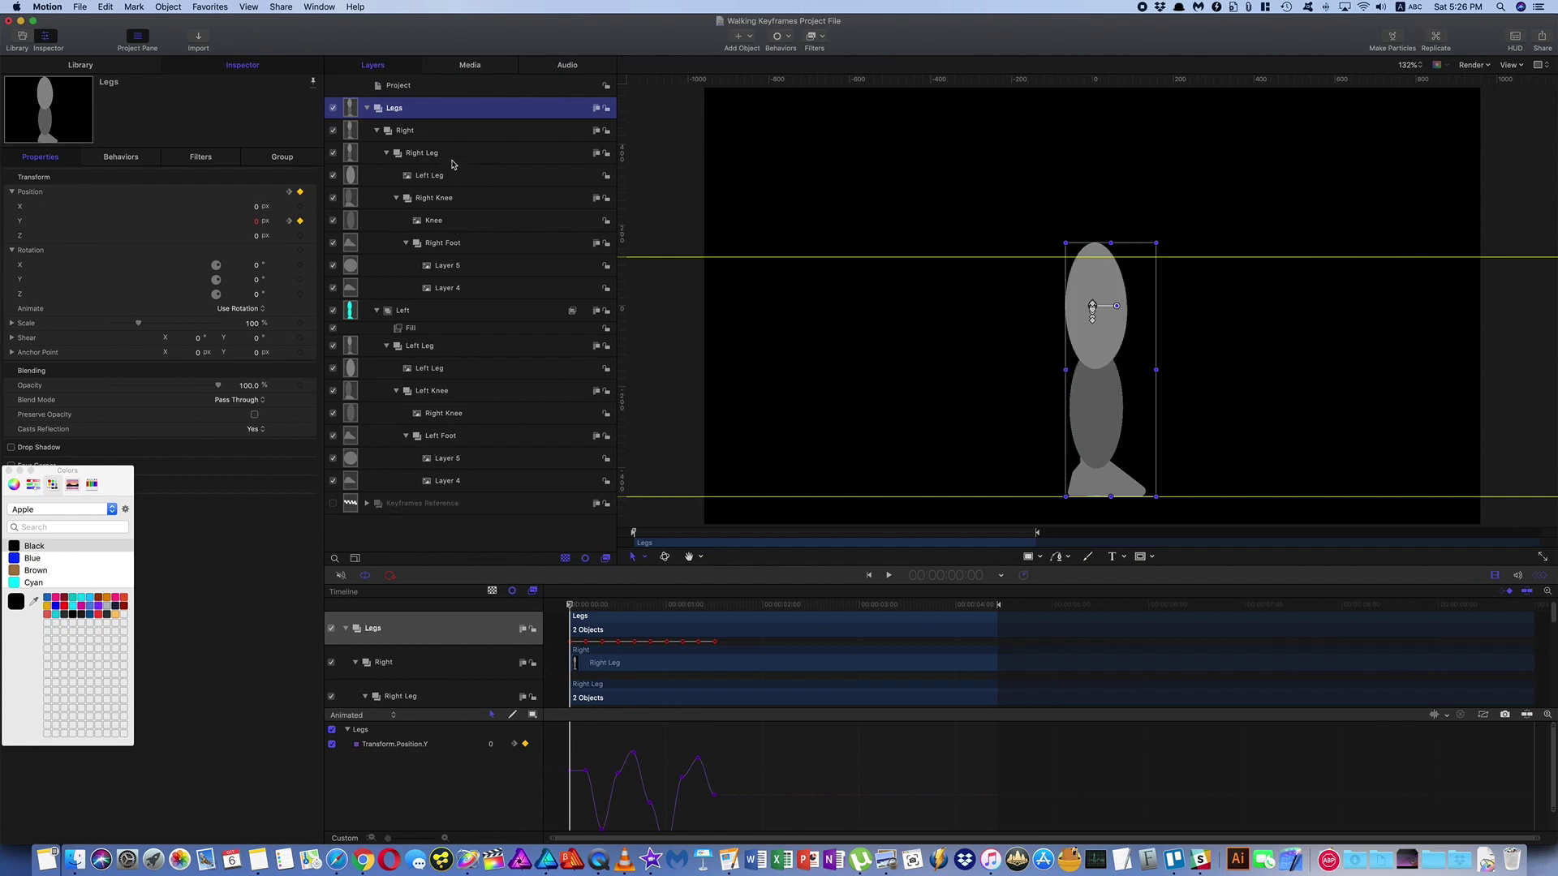
left_click(367, 109)
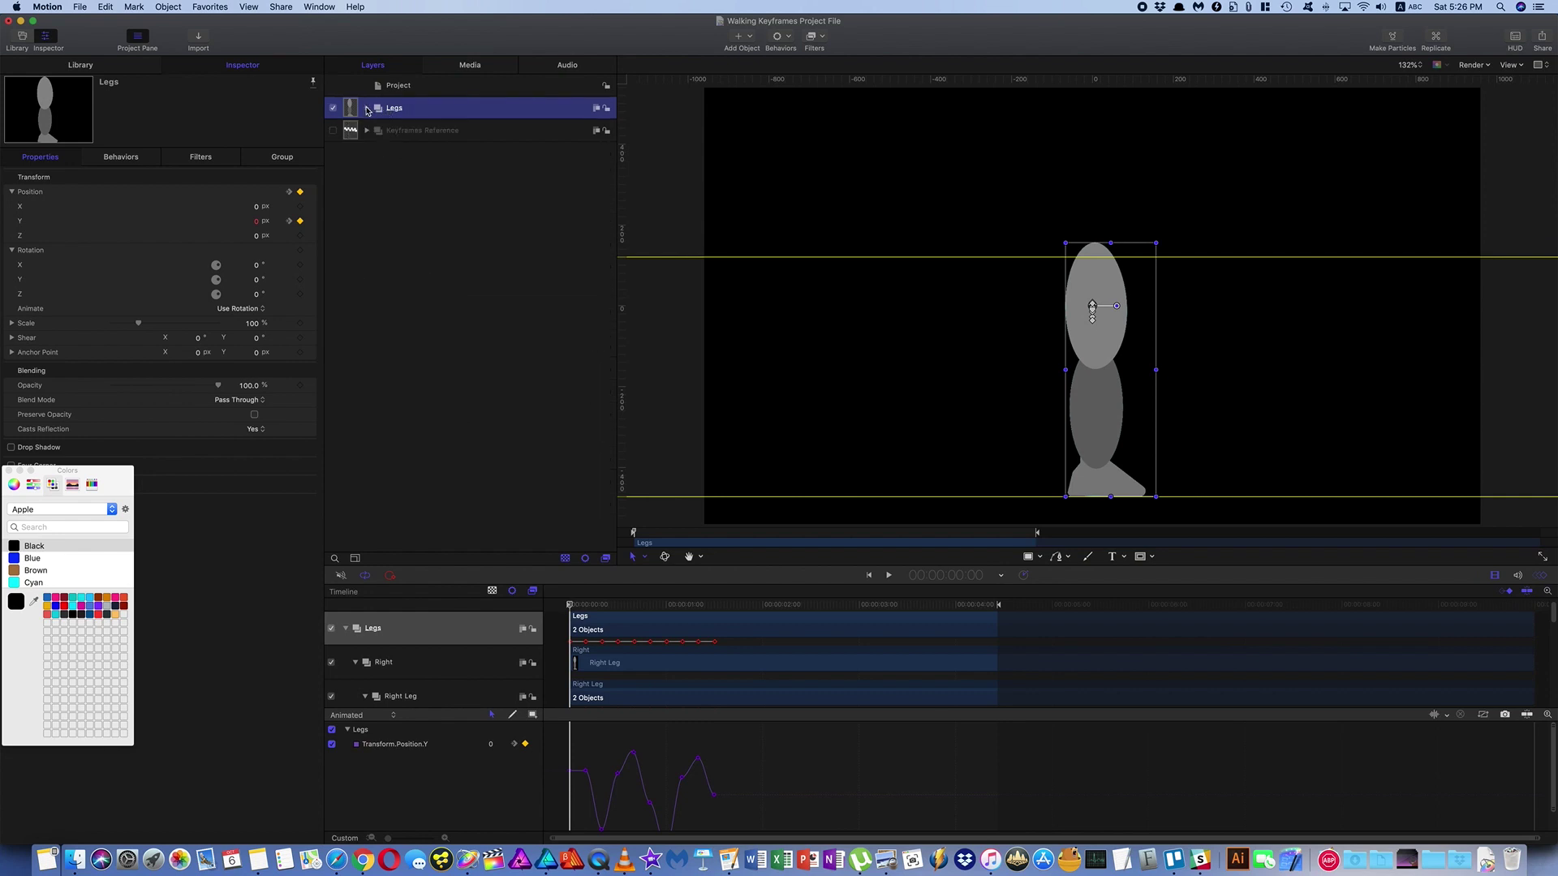
left_click(367, 109)
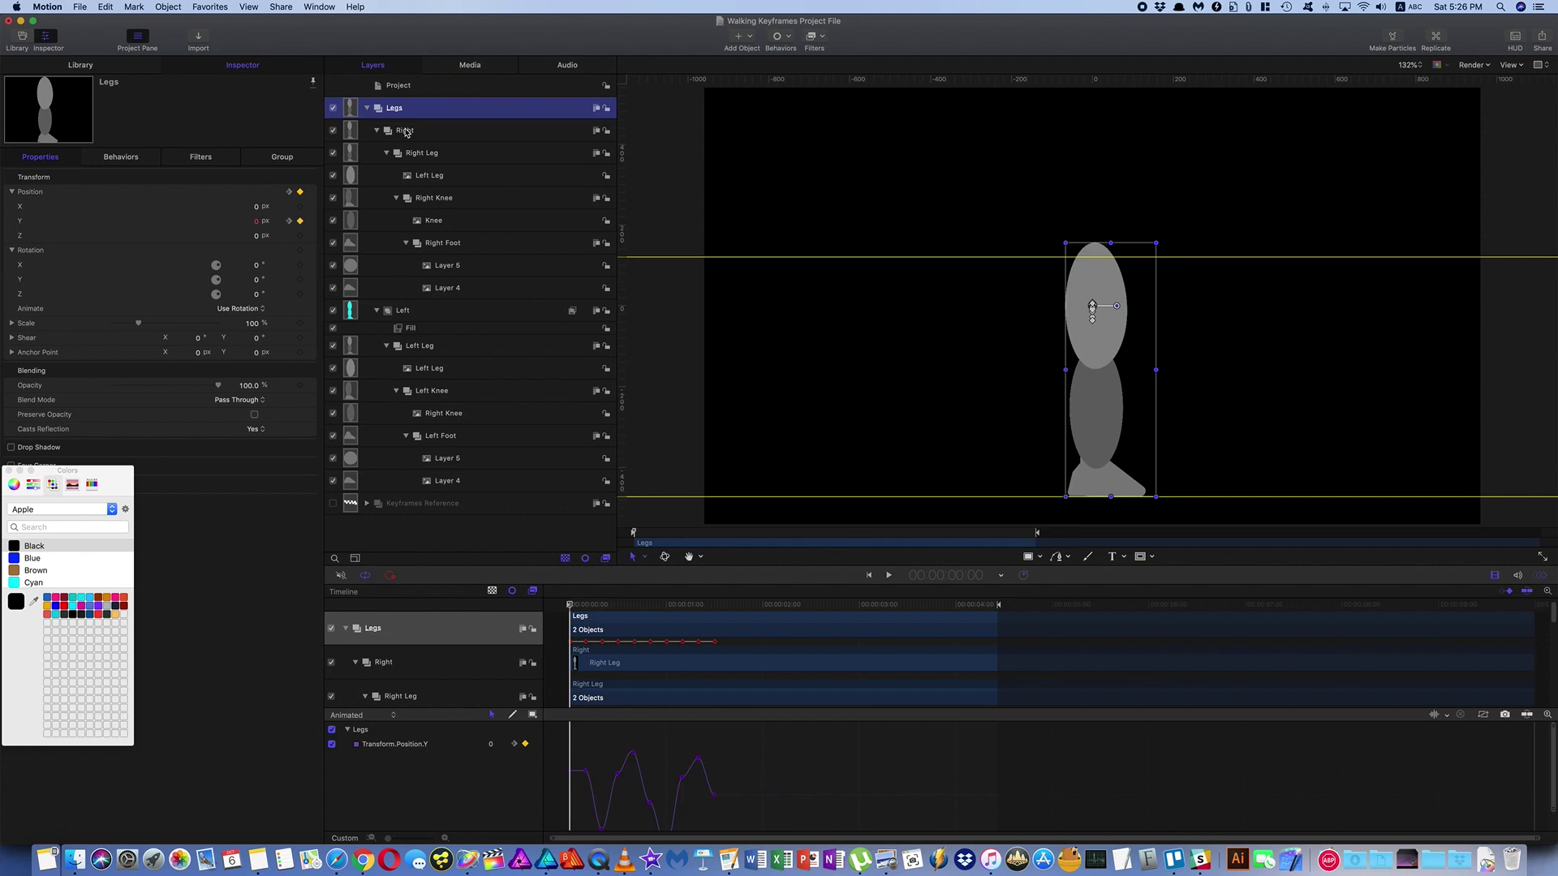
Select the Right and Left leg groups in turn, then switch off the Left leg's visibility.
left_click(405, 131)
left_click(410, 313)
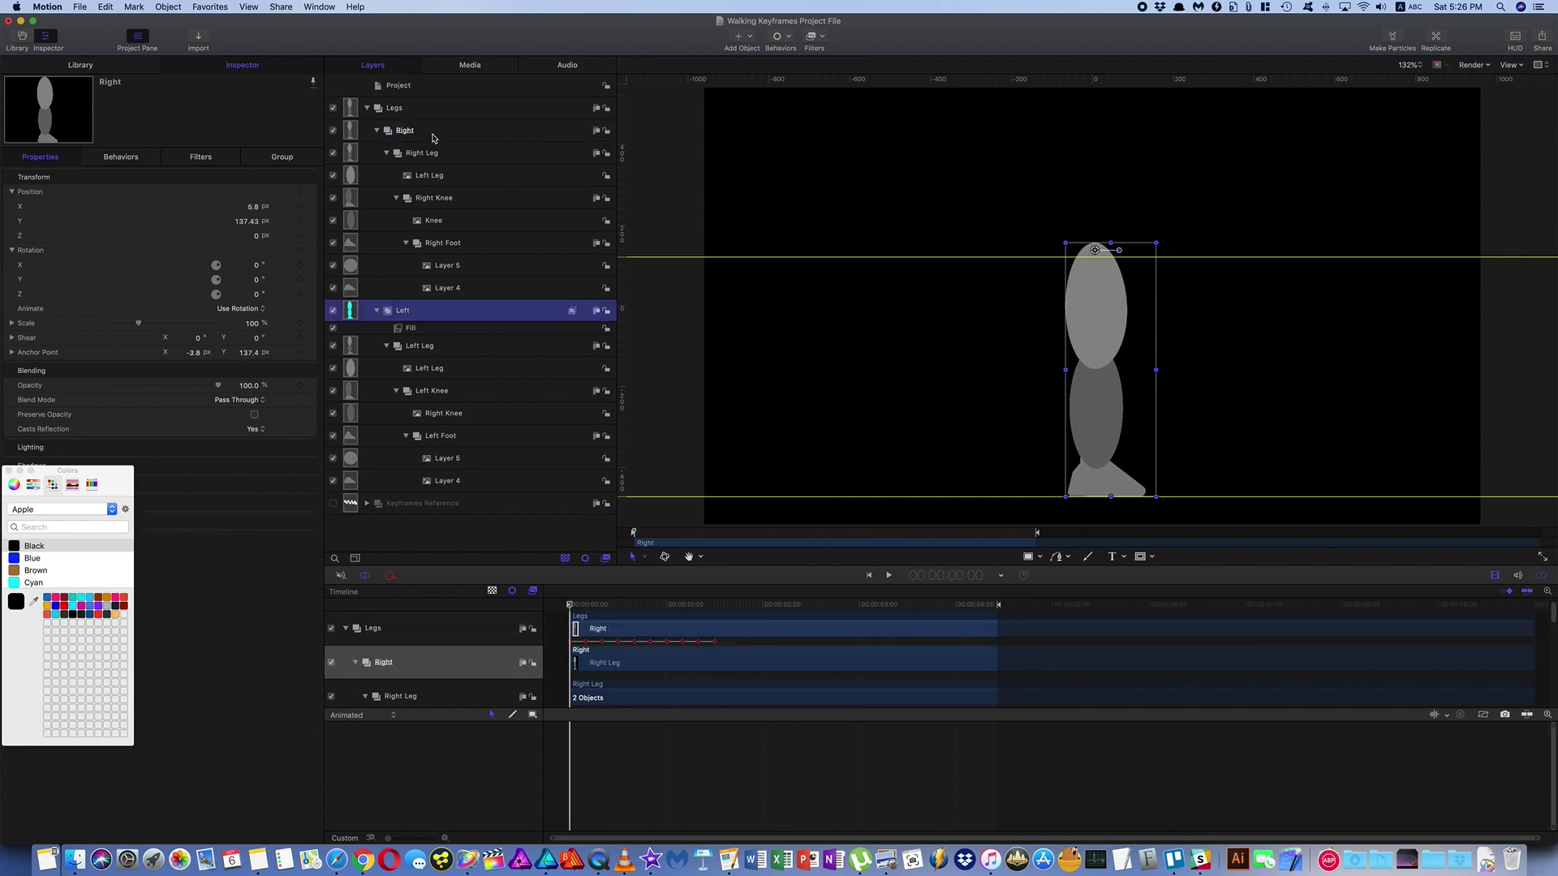
left_click(427, 135)
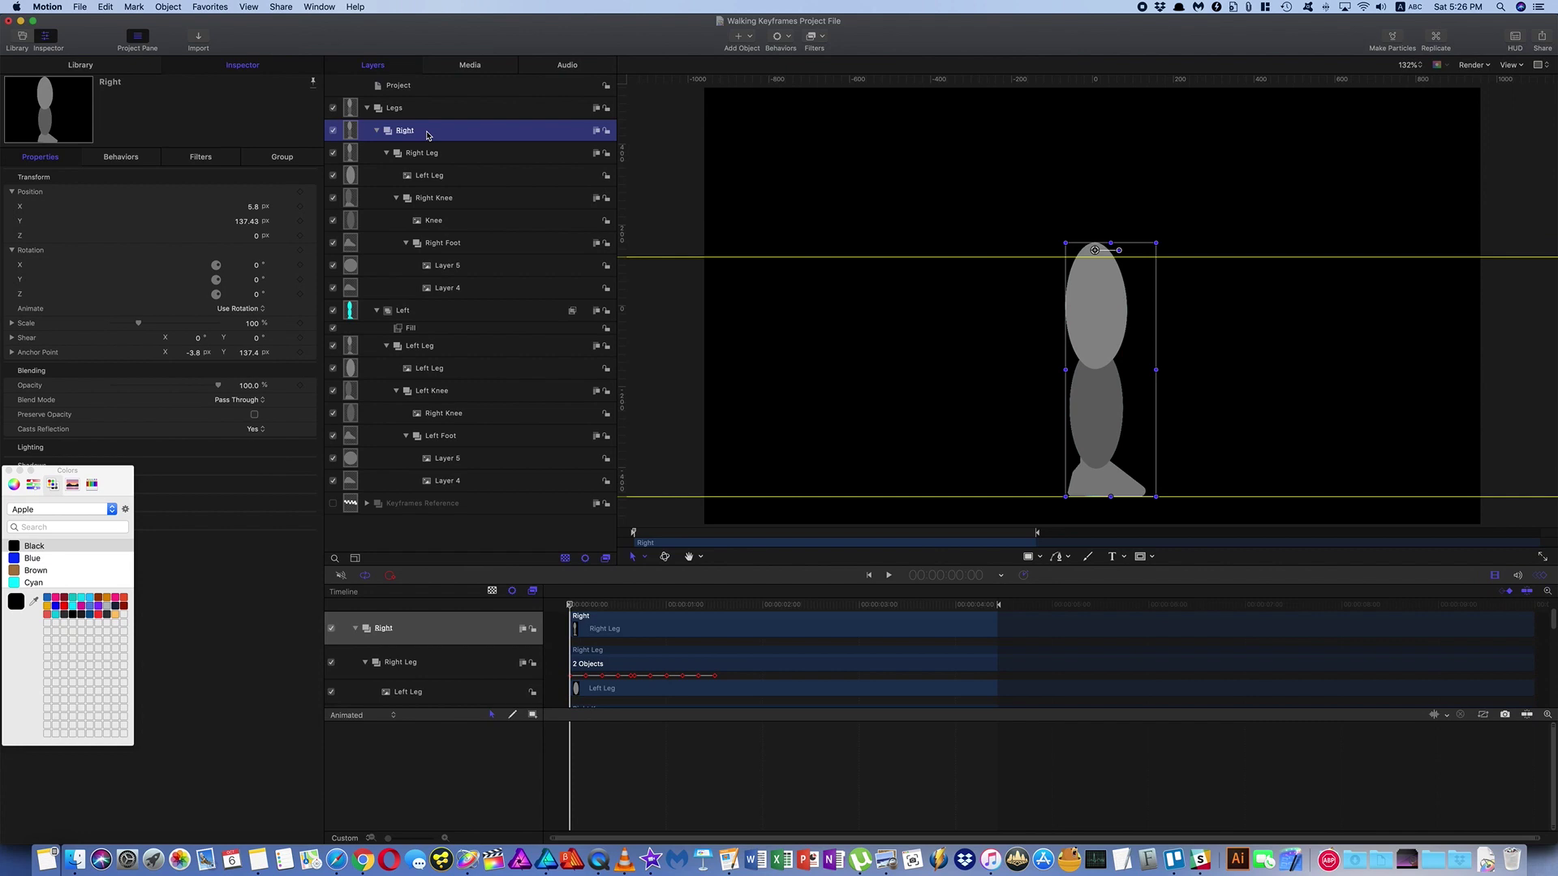
left_click(412, 314)
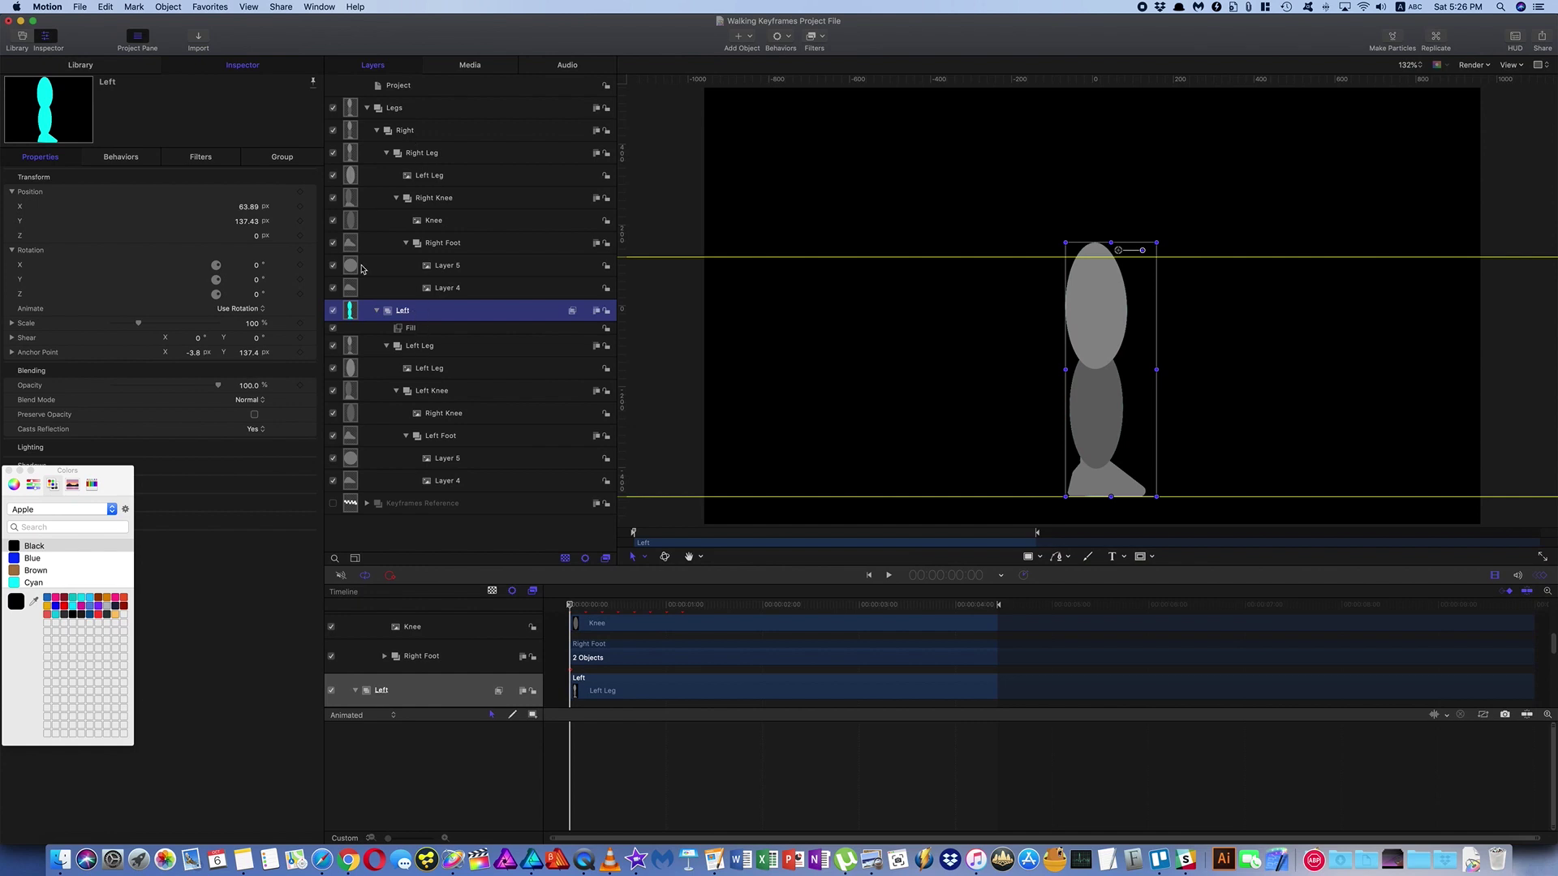
left_click(333, 311)
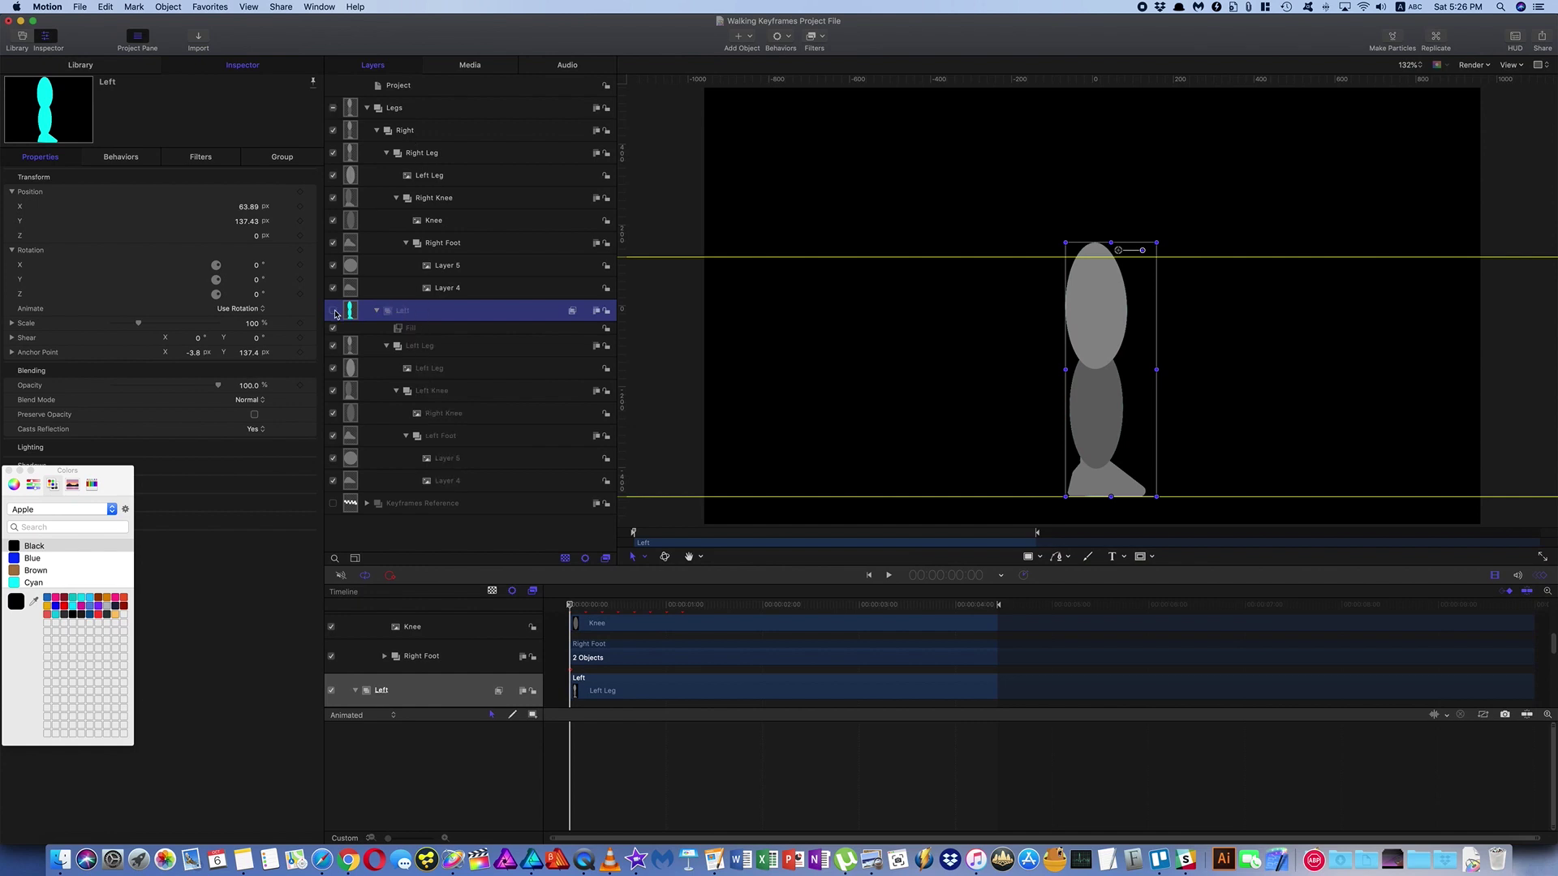
Select the Right Leg and scrub to frame 3, where its Rotation.Z reaches about -13.38°.
left_click(426, 133)
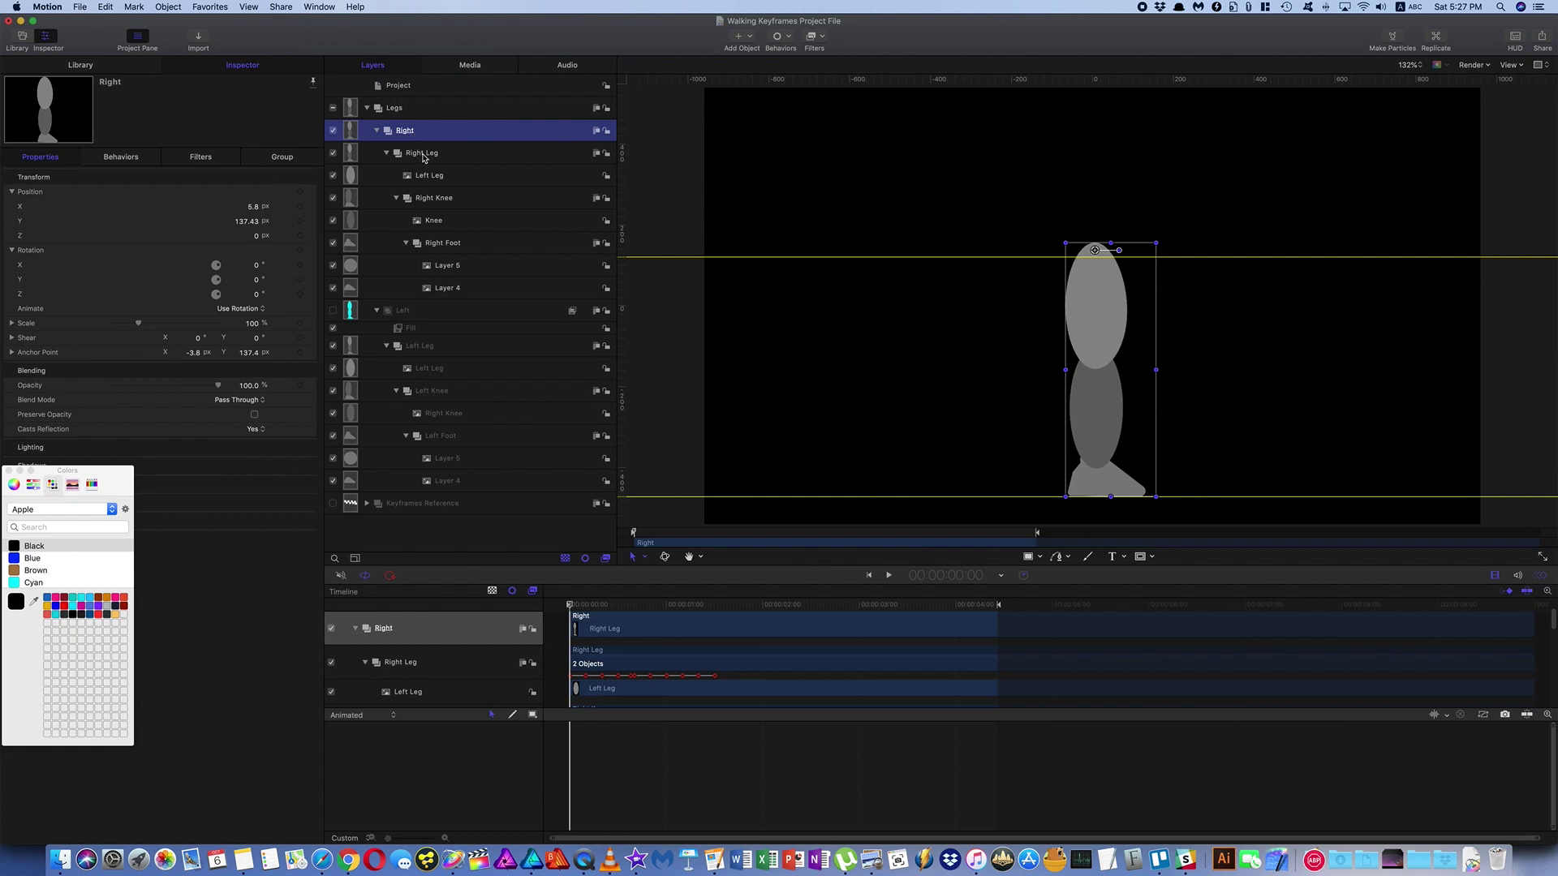
left_click(423, 154)
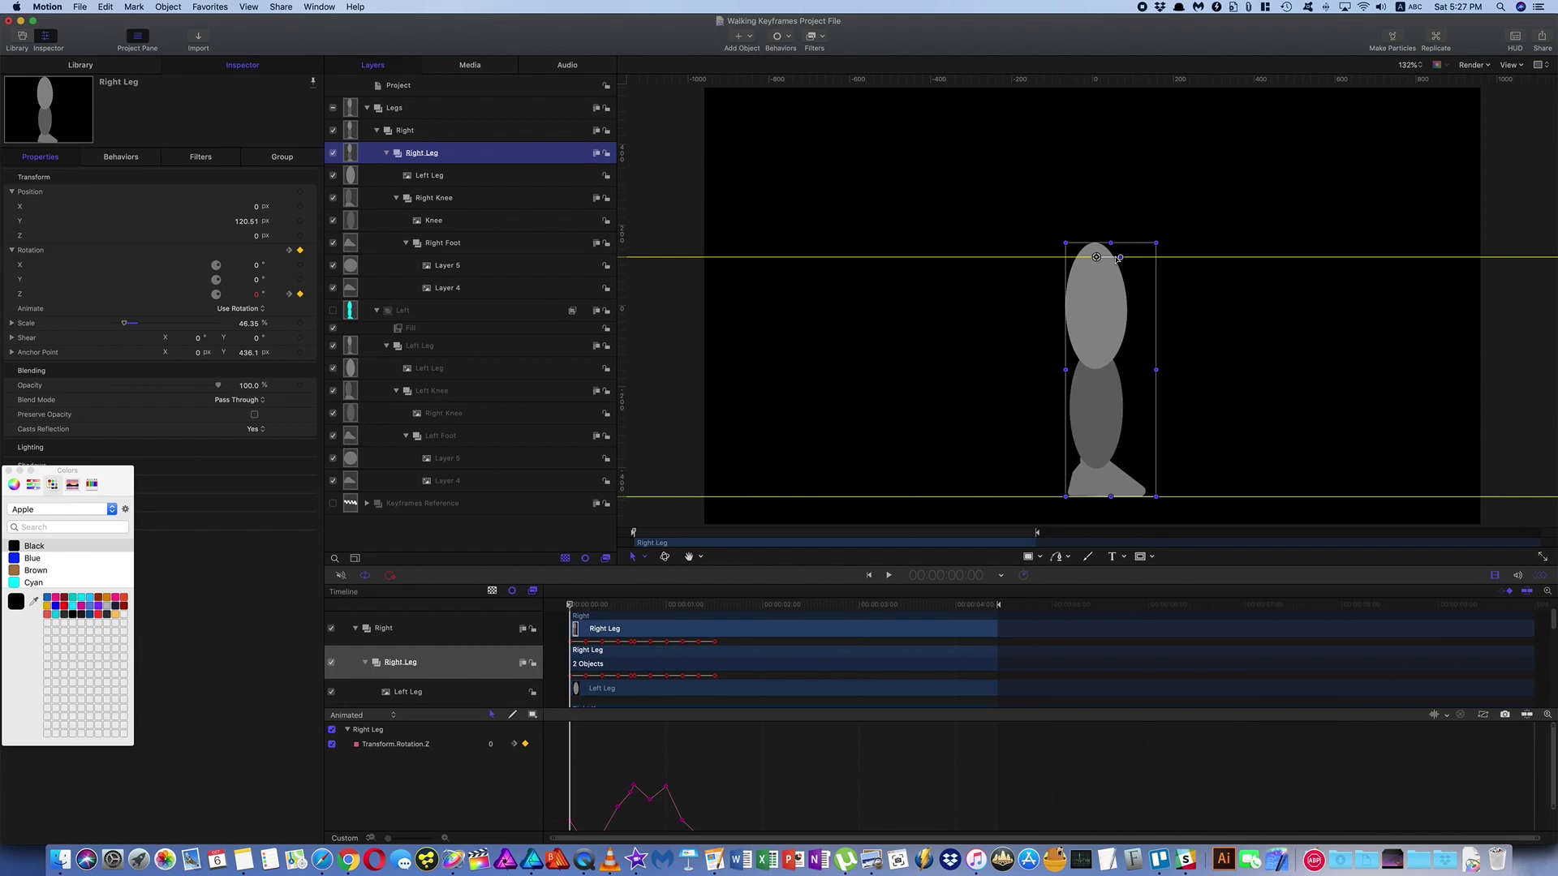
left_click_drag(570, 607, 580, 609)
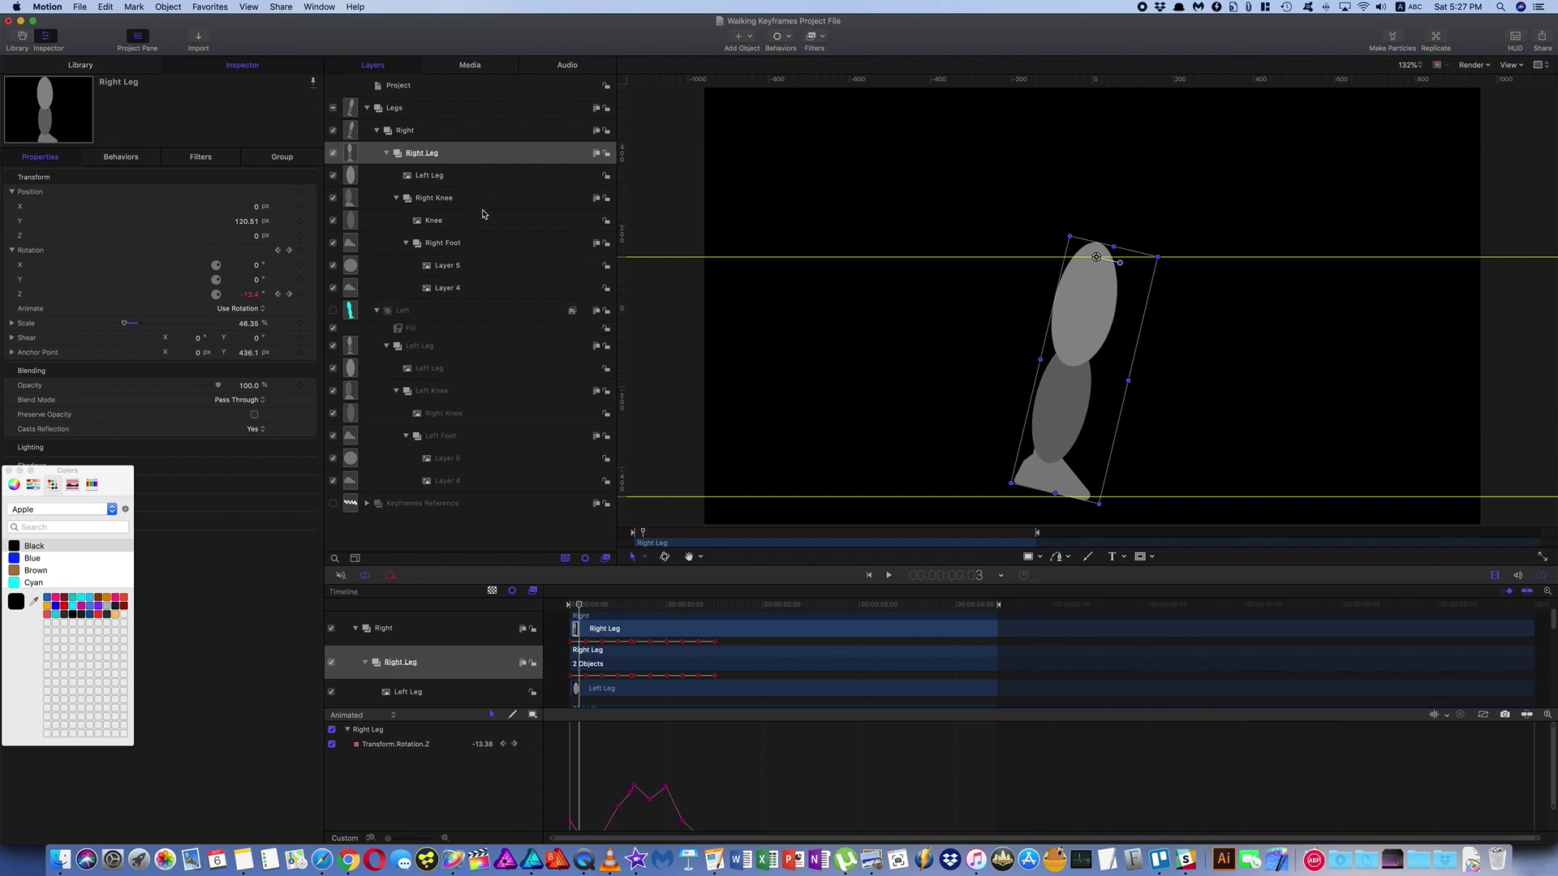
Select the Right Knee, then the Right Foot, and scrub frames 8–13 to preview their bend.
left_click(426, 200)
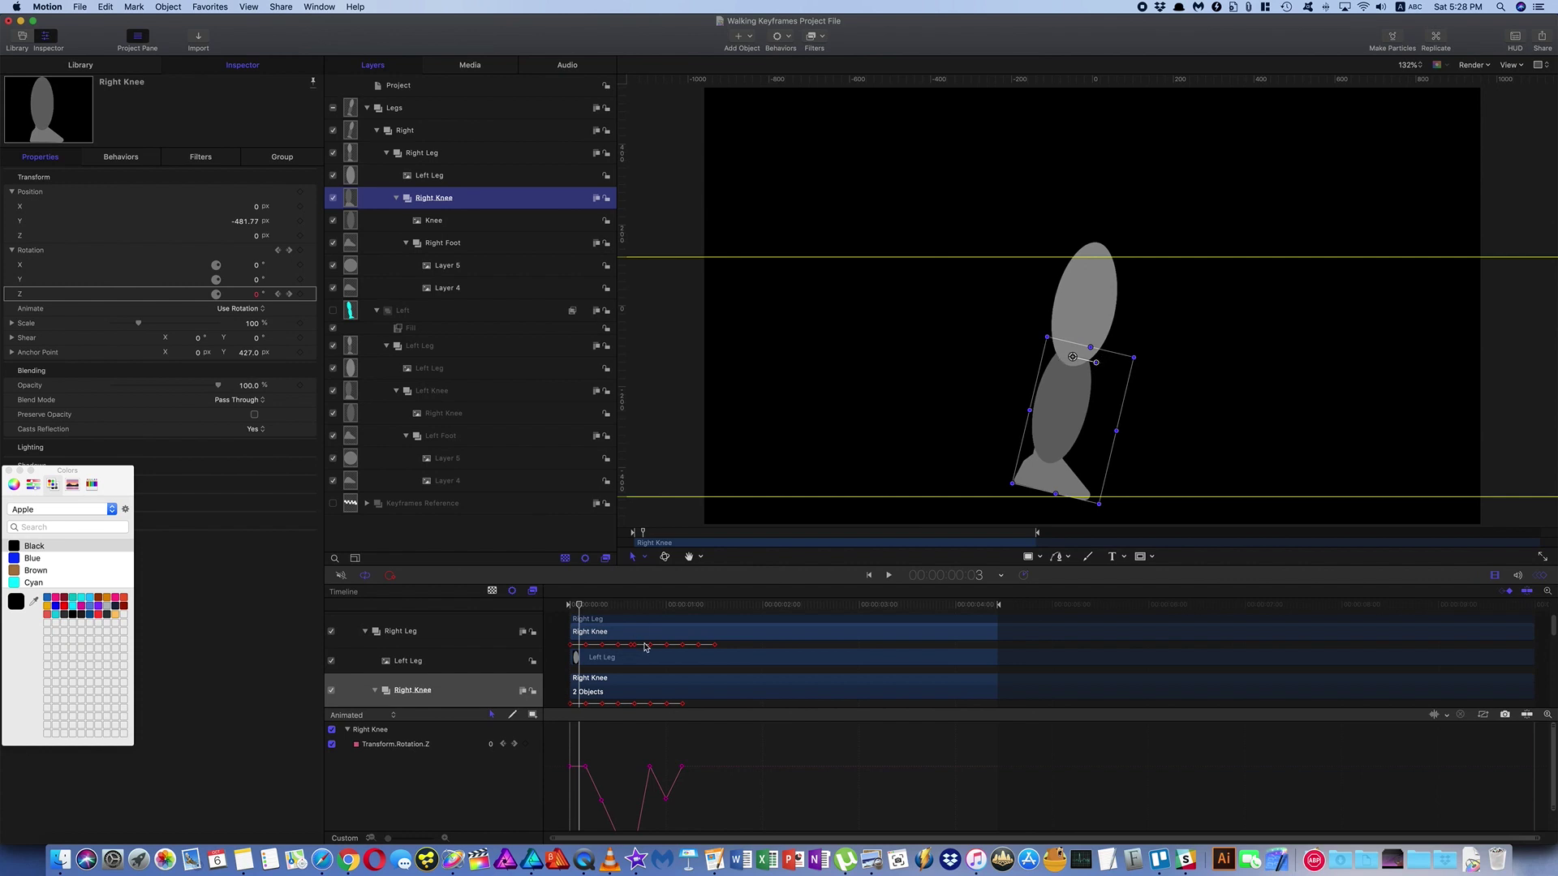
mouse_move(578, 607)
left_mouse_down()
mouse_move(615, 620)
mouse_move(573, 609)
mouse_move(595, 609)
left_mouse_up()
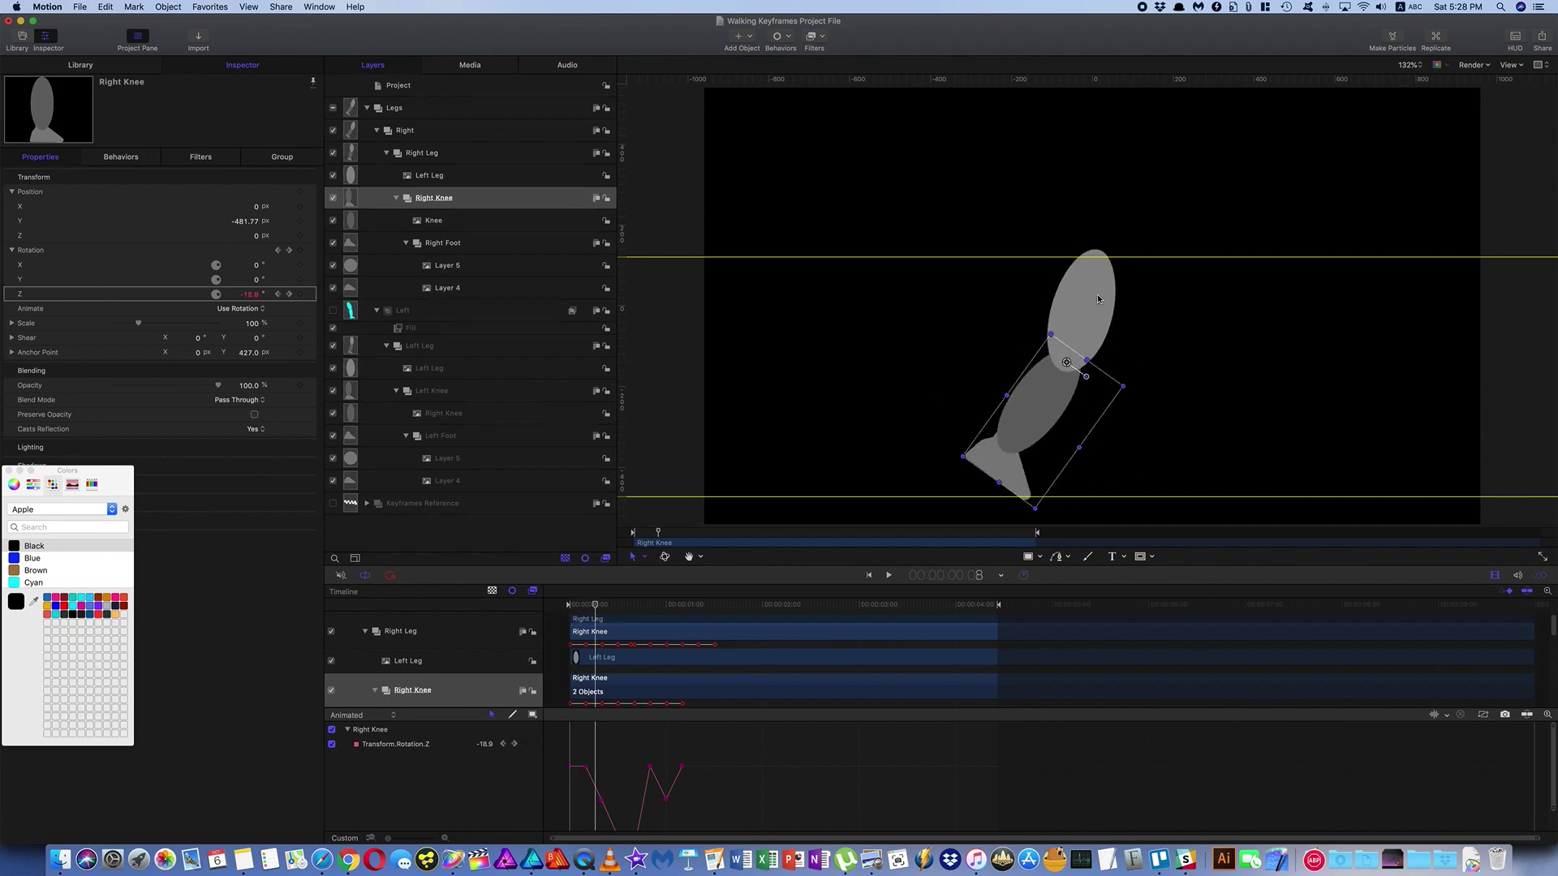
left_click_drag(595, 606, 611, 606)
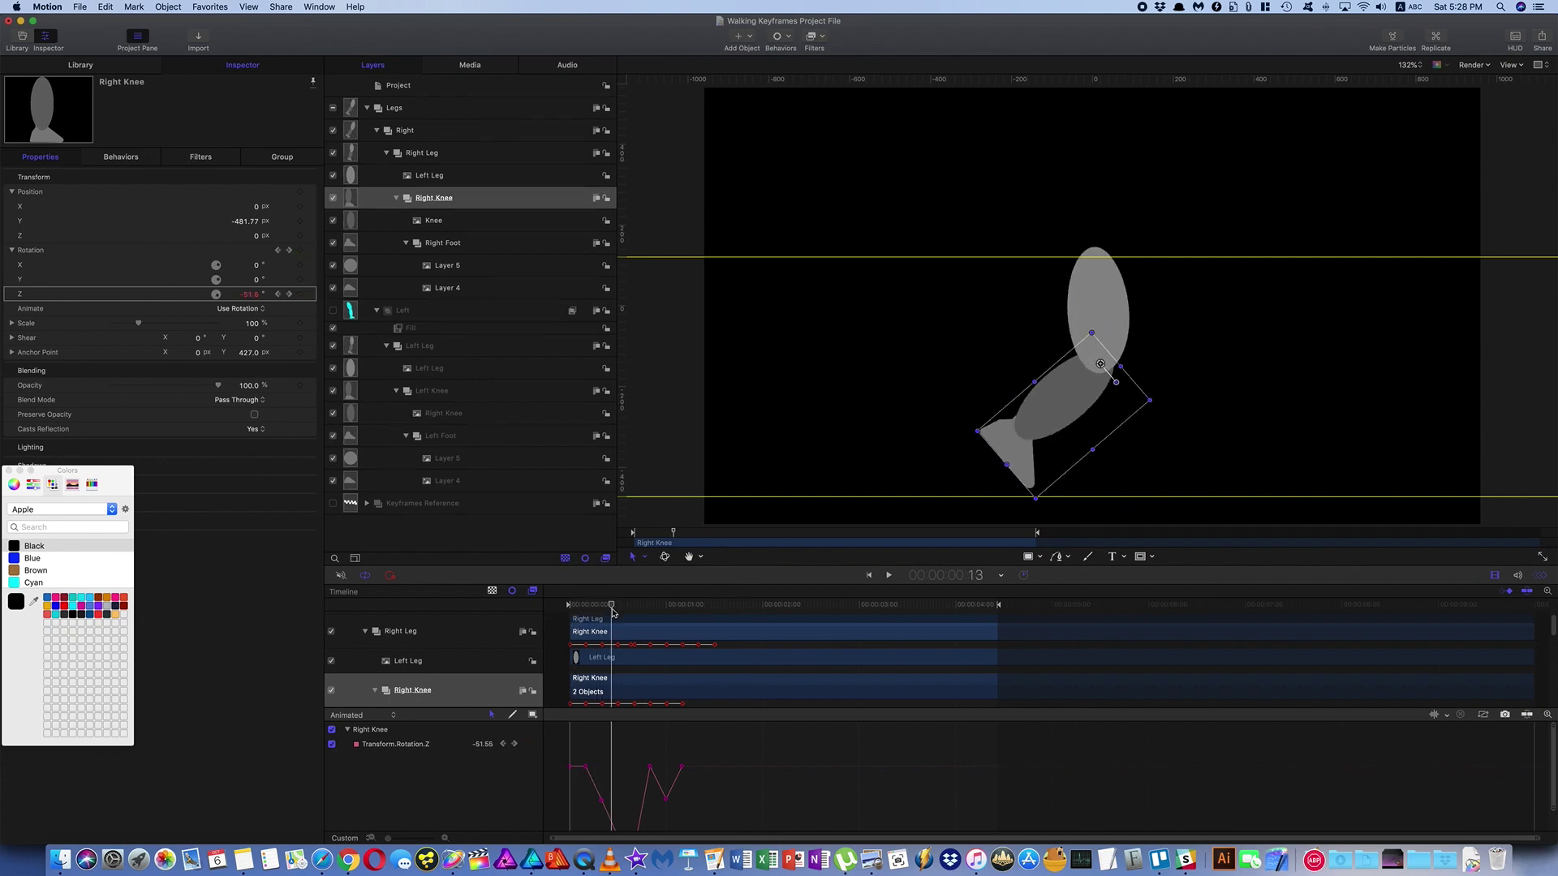
left_click(465, 245)
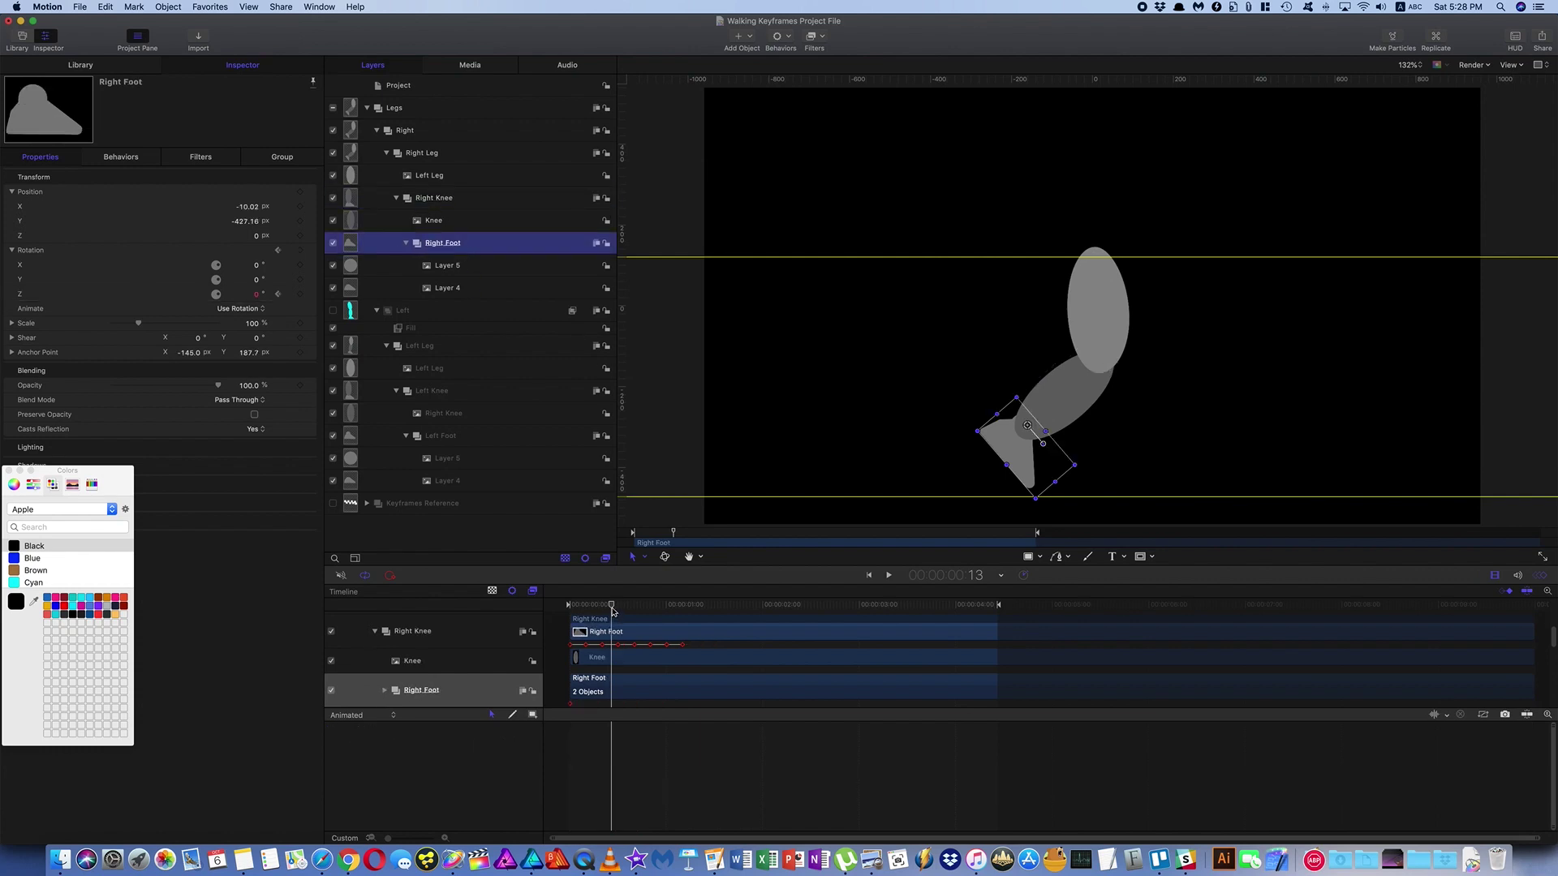
mouse_move(613, 608)
left_mouse_down()
mouse_move(640, 608)
mouse_move(578, 607)
mouse_move(653, 610)
mouse_move(534, 603)
mouse_move(690, 611)
mouse_move(535, 602)
mouse_move(587, 610)
left_mouse_up()
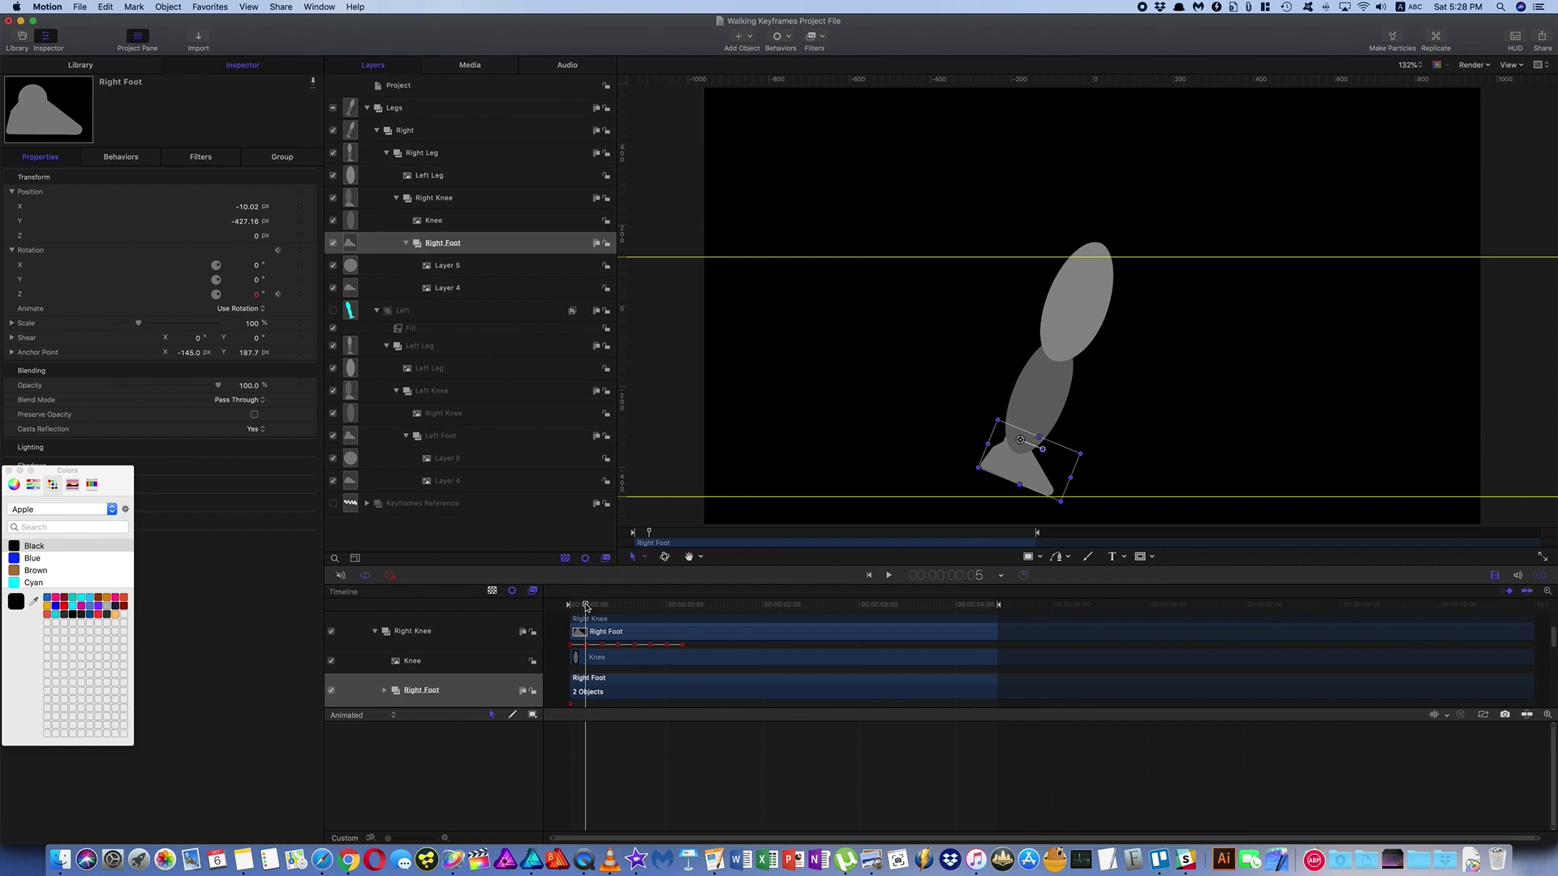
mouse_move(587, 607)
left_mouse_down()
mouse_move(691, 615)
mouse_move(582, 610)
left_mouse_up()
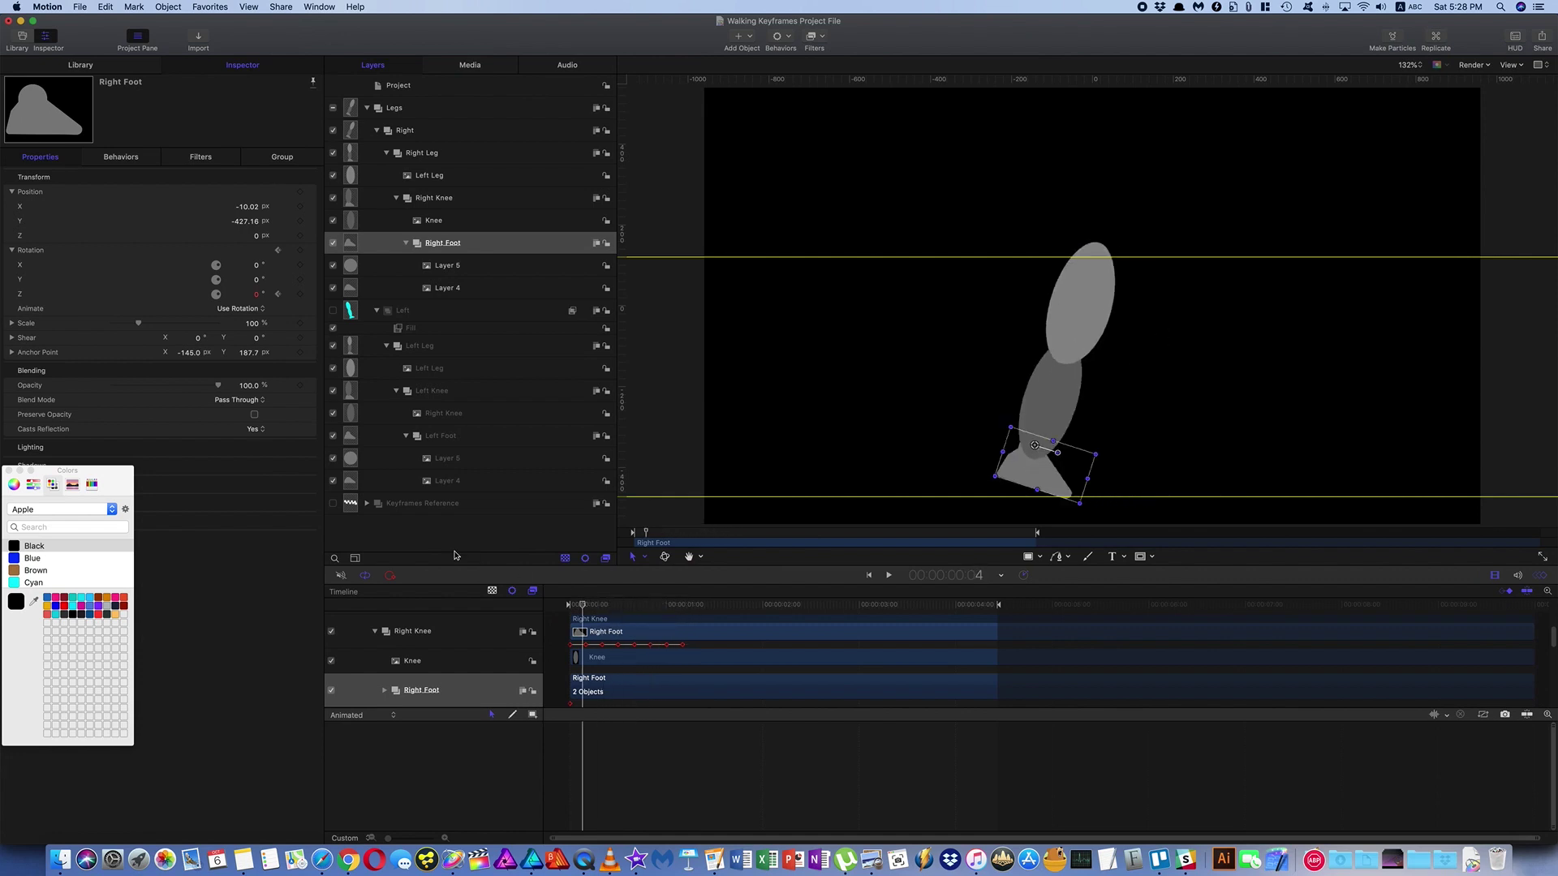
Show the Keyframes Reference drawings again, compare poses near frame 5, and return to frame 0.
left_click(332, 505)
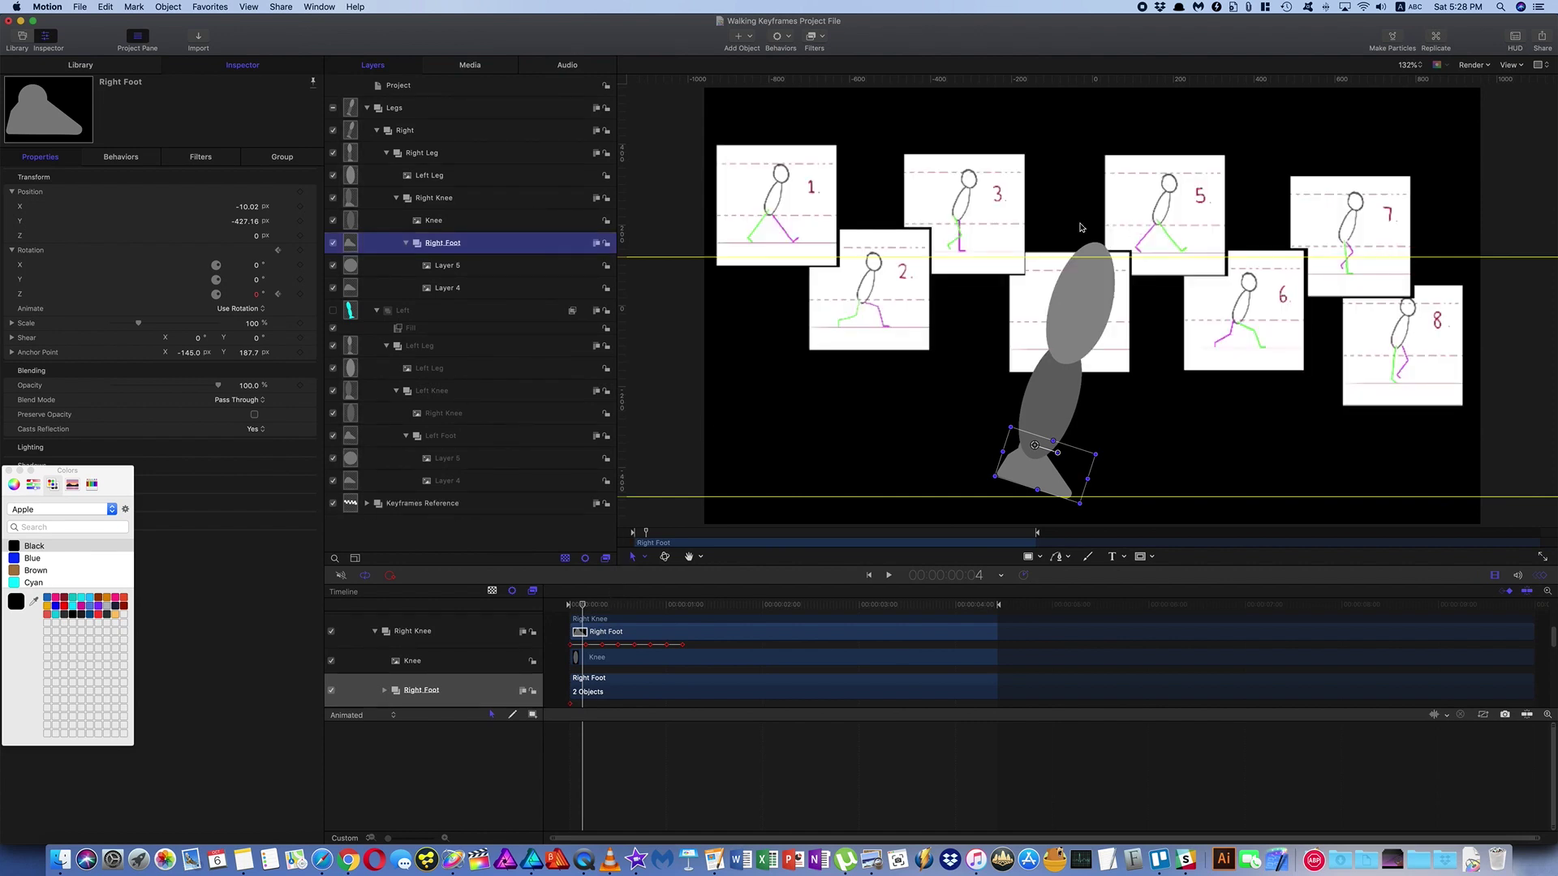
left_click(582, 608)
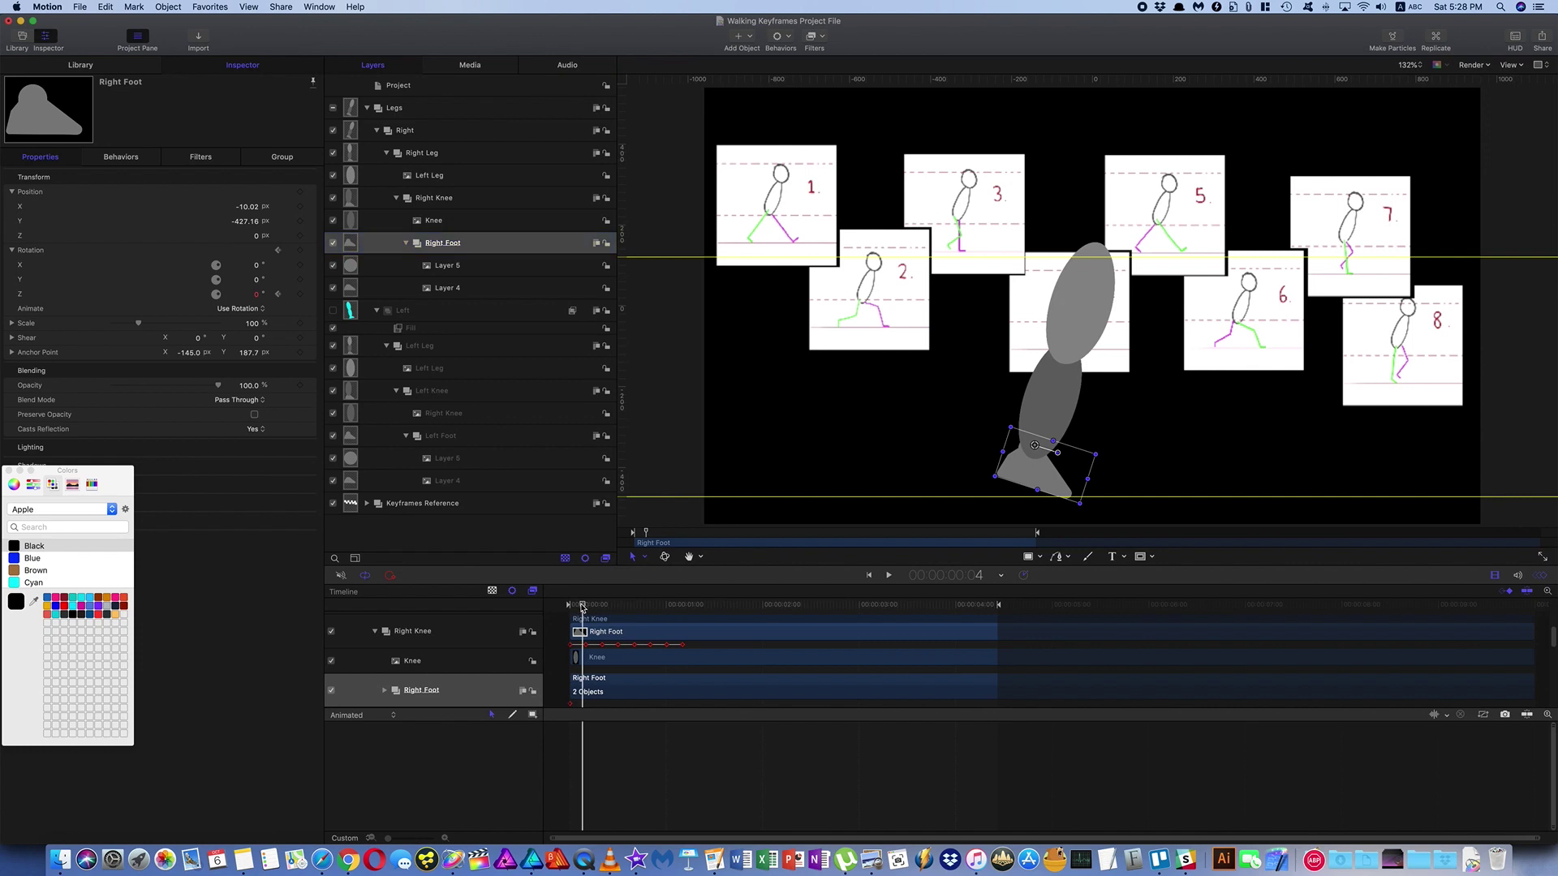
mouse_move(582, 608)
left_mouse_down()
mouse_move(566, 608)
mouse_move(613, 609)
left_mouse_up()
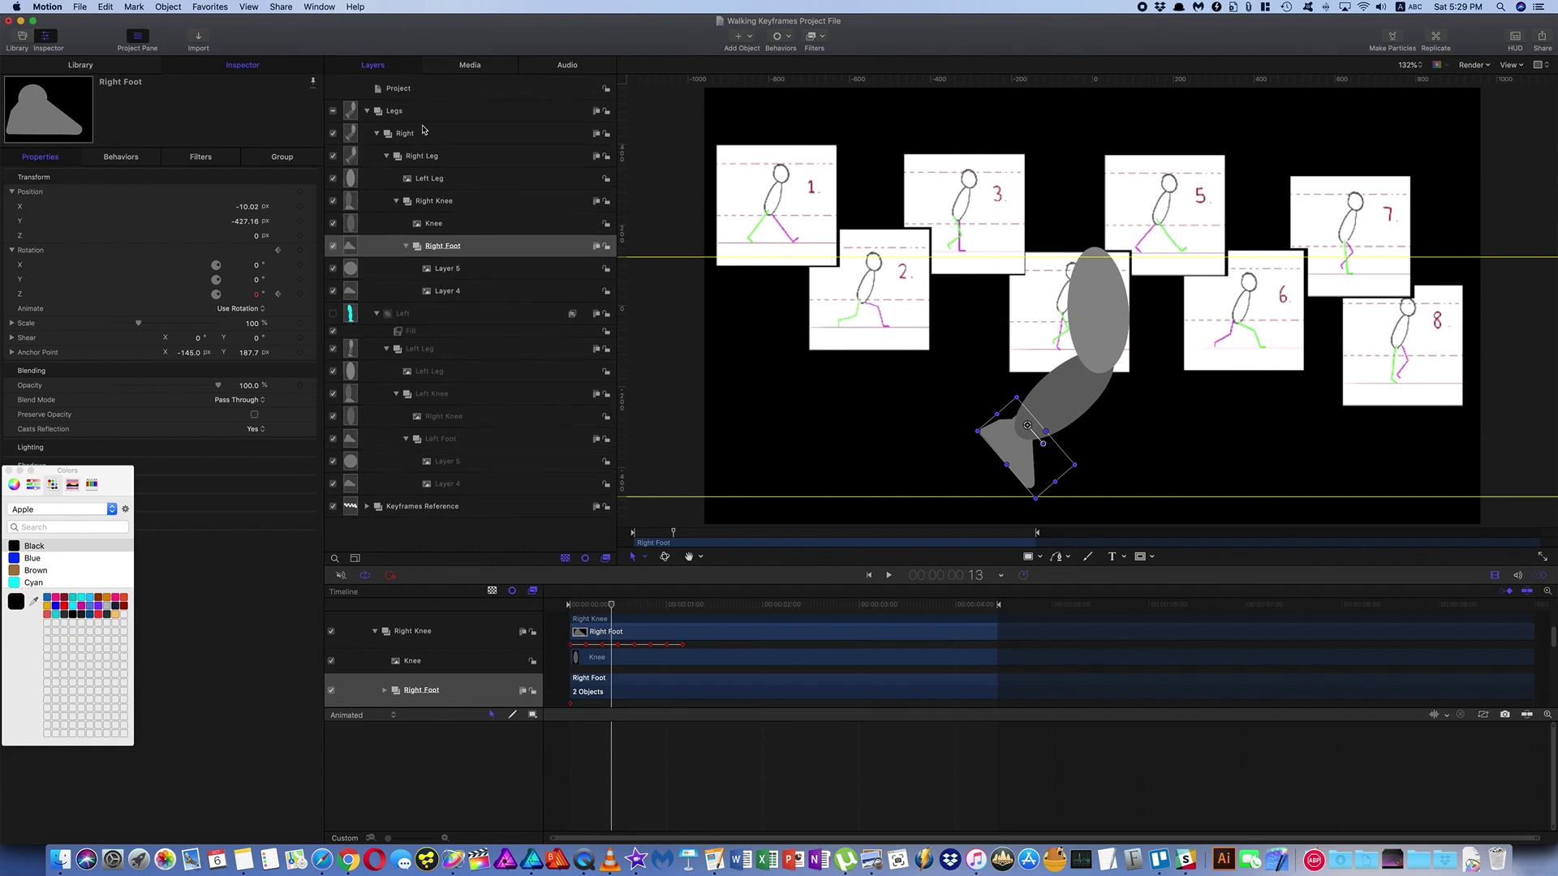
left_click_drag(613, 608, 568, 606)
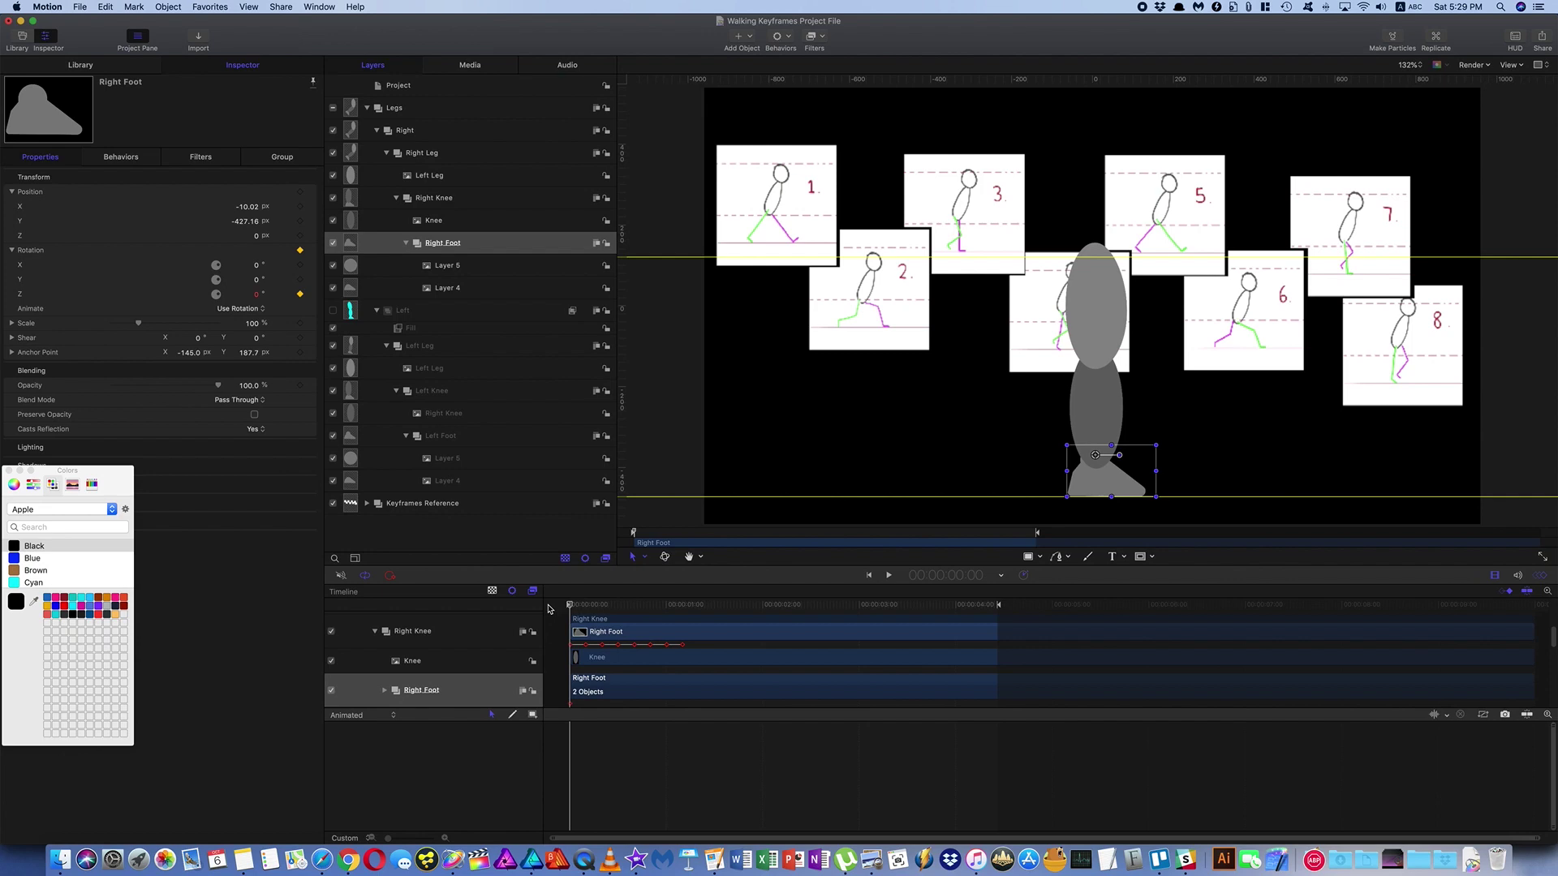
Select the project and scroll through its published rig parameters.
left_click(409, 87)
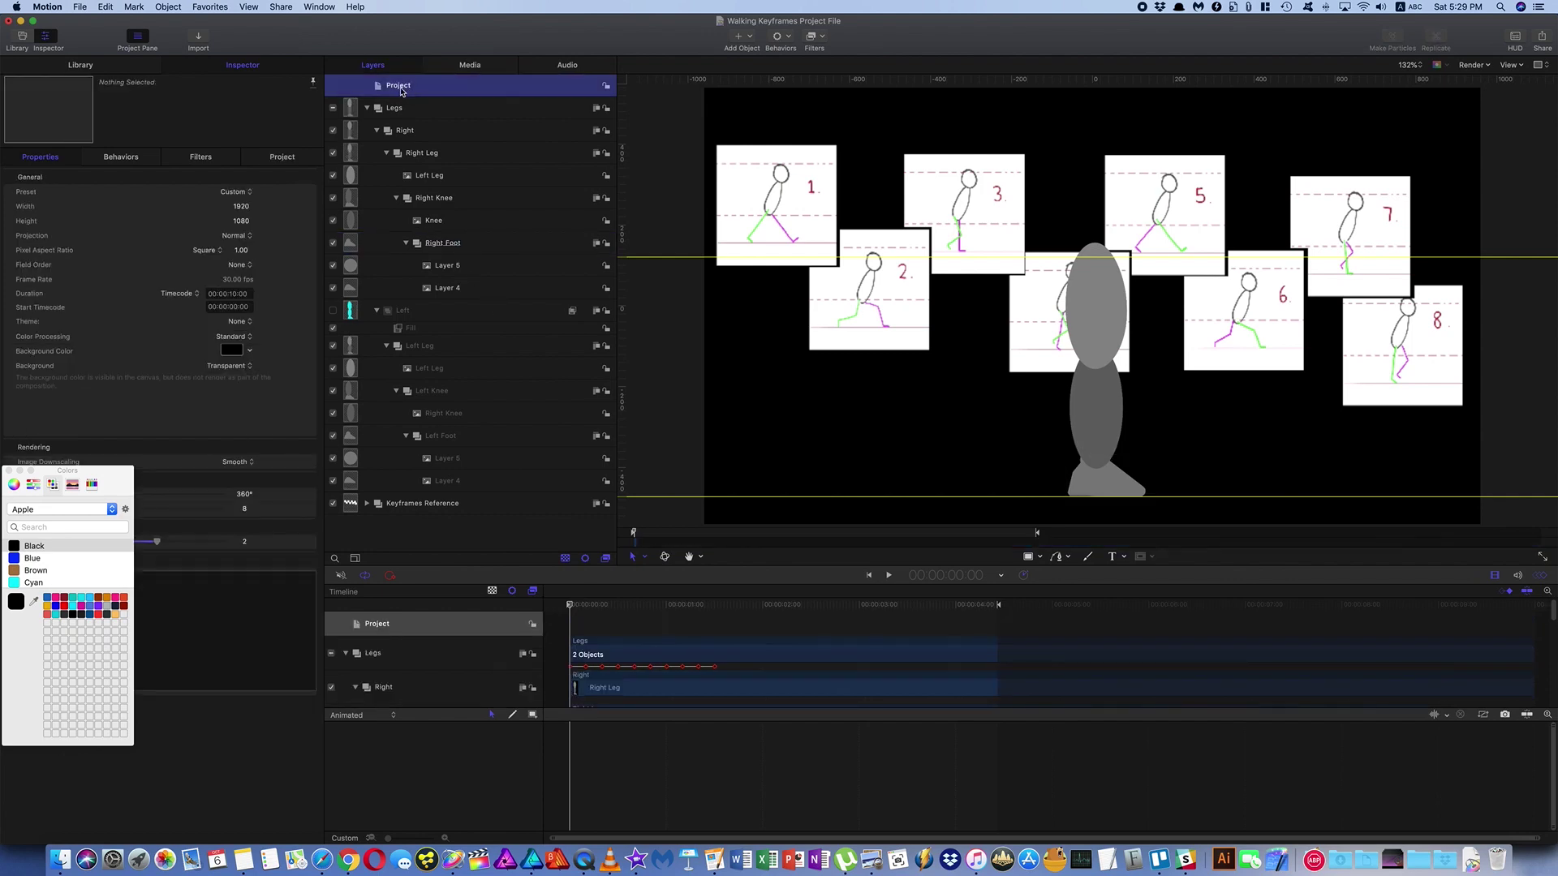
left_click(273, 160)
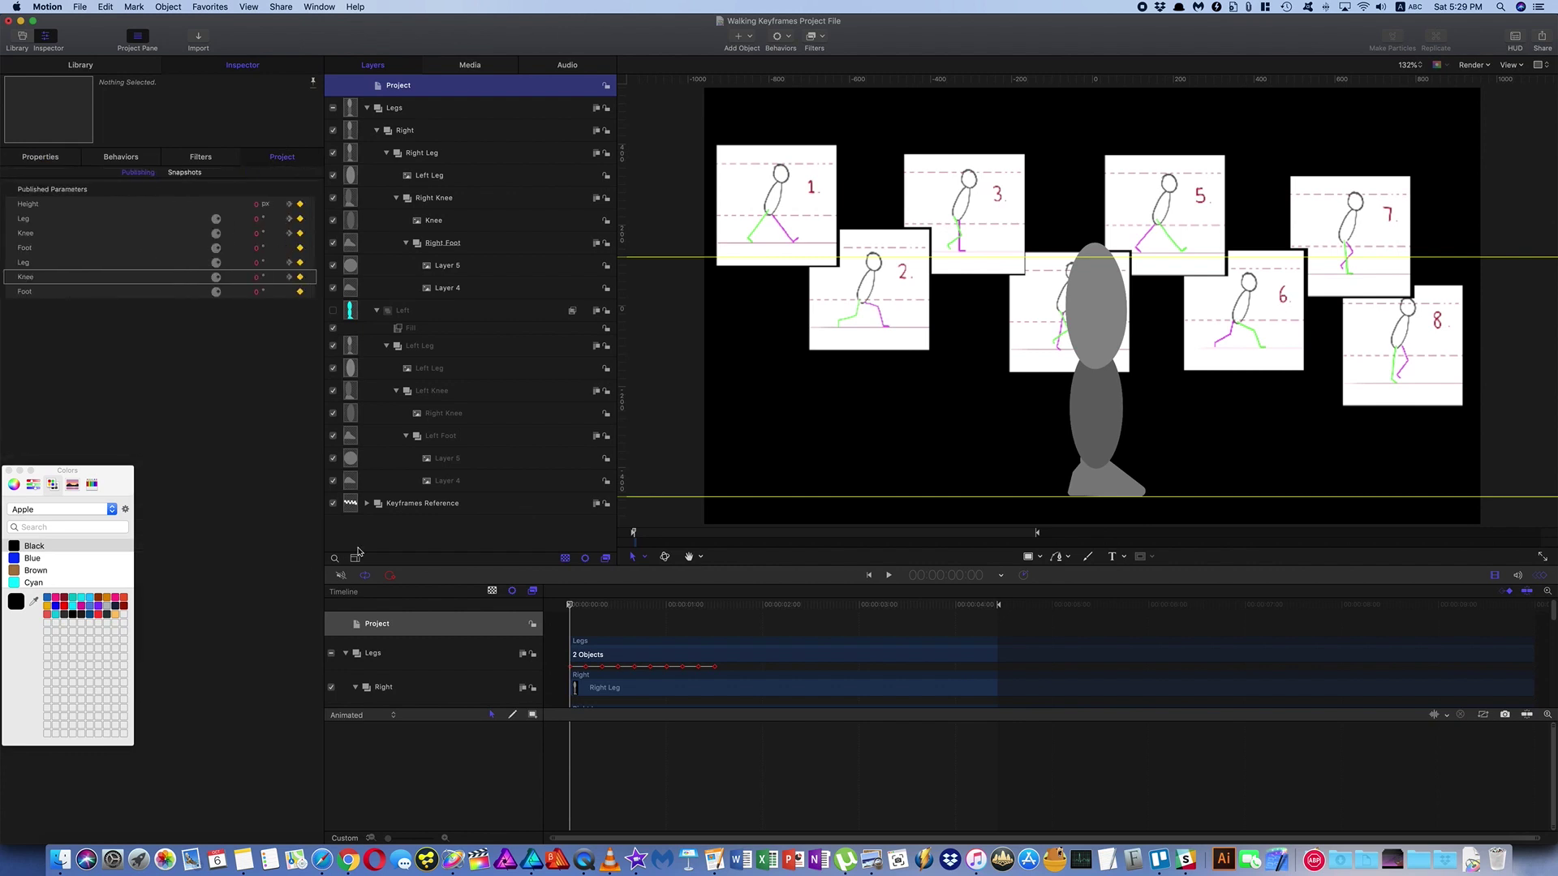
scroll(430, 253, "down", 1)
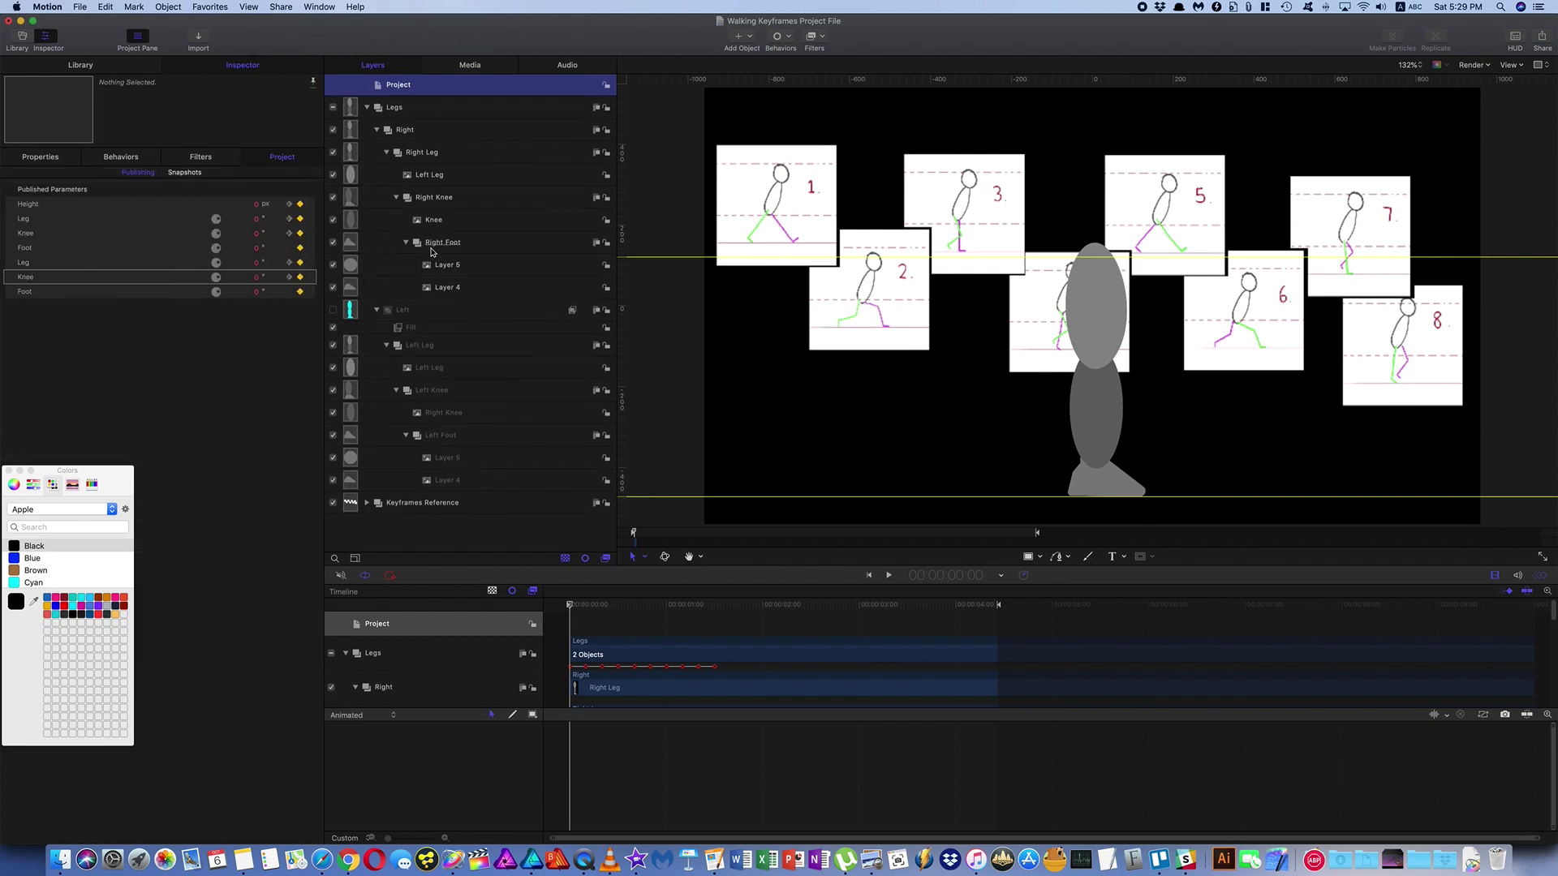
Inspect the Right group's transform, the Right Leg's Z-rotation options, then the Right Knee and Right Foot.
left_click(414, 132)
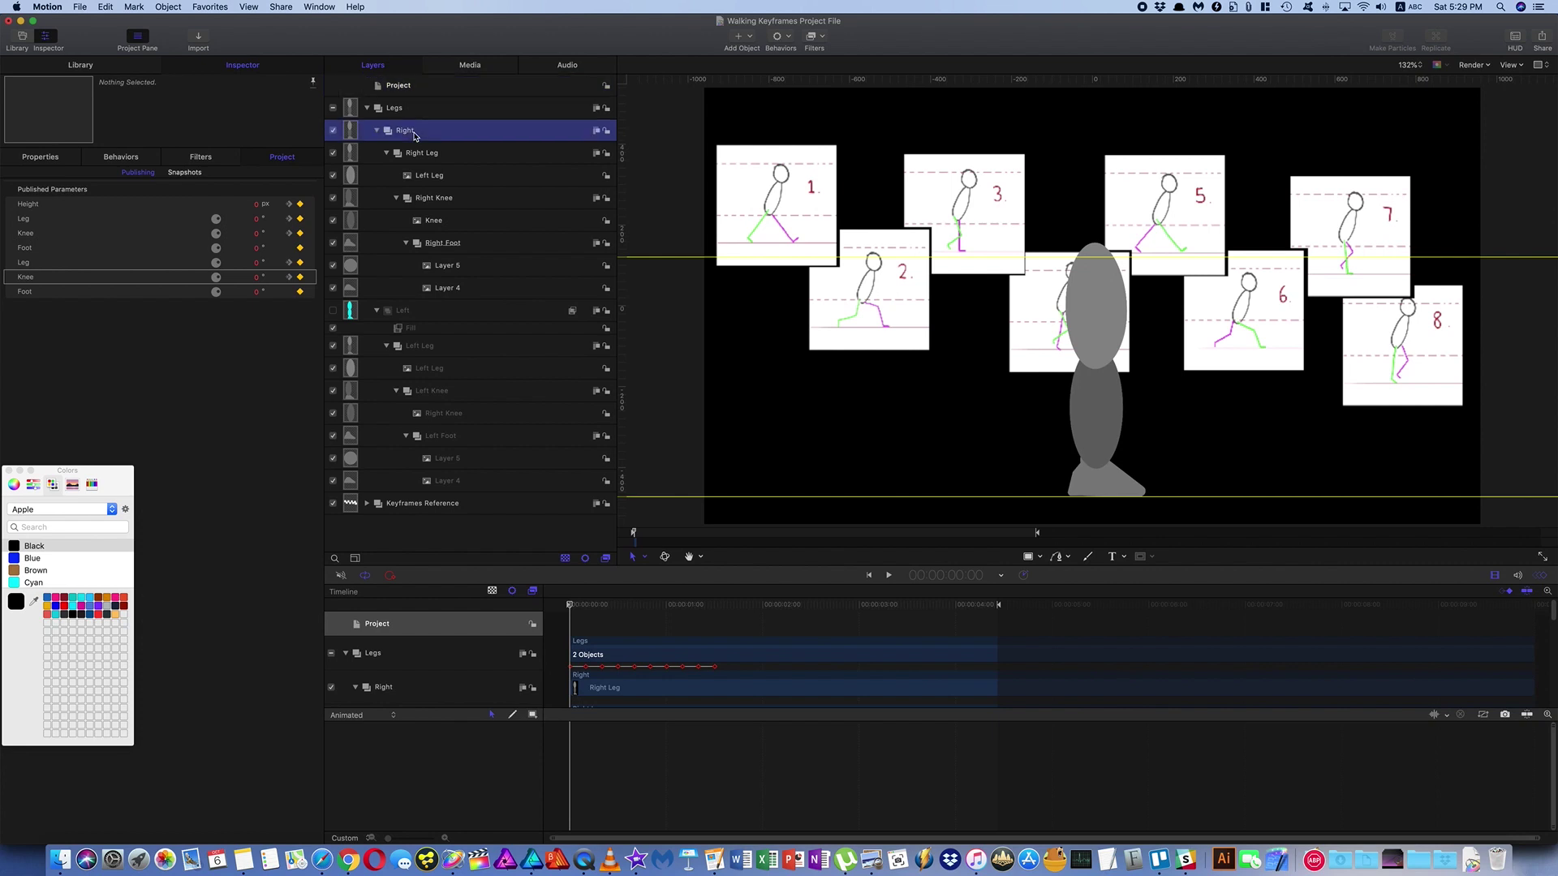
left_click(48, 157)
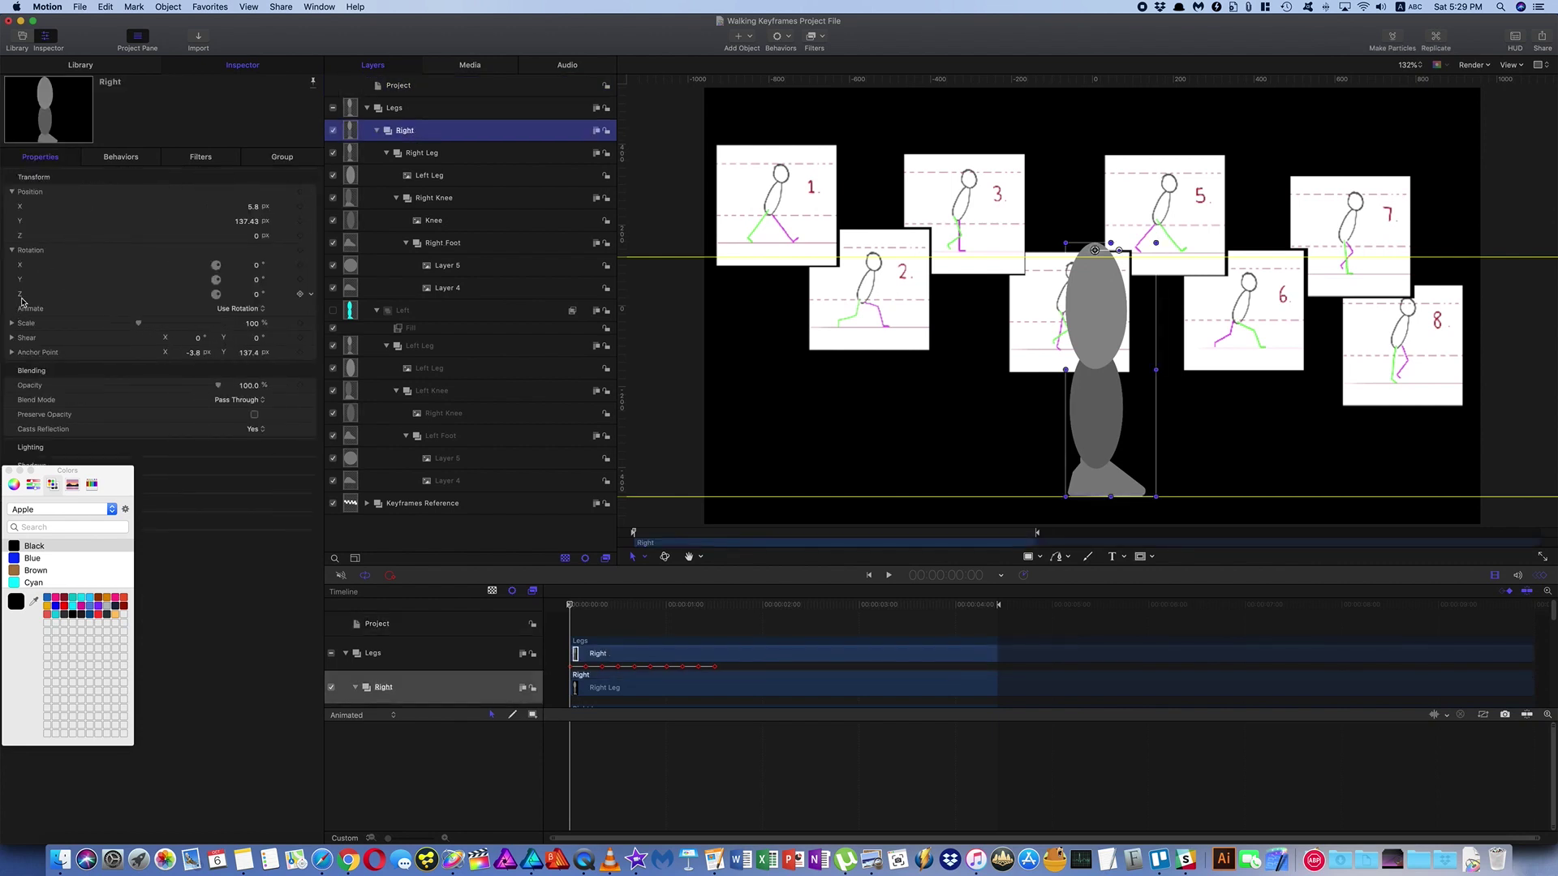
left_click(428, 154)
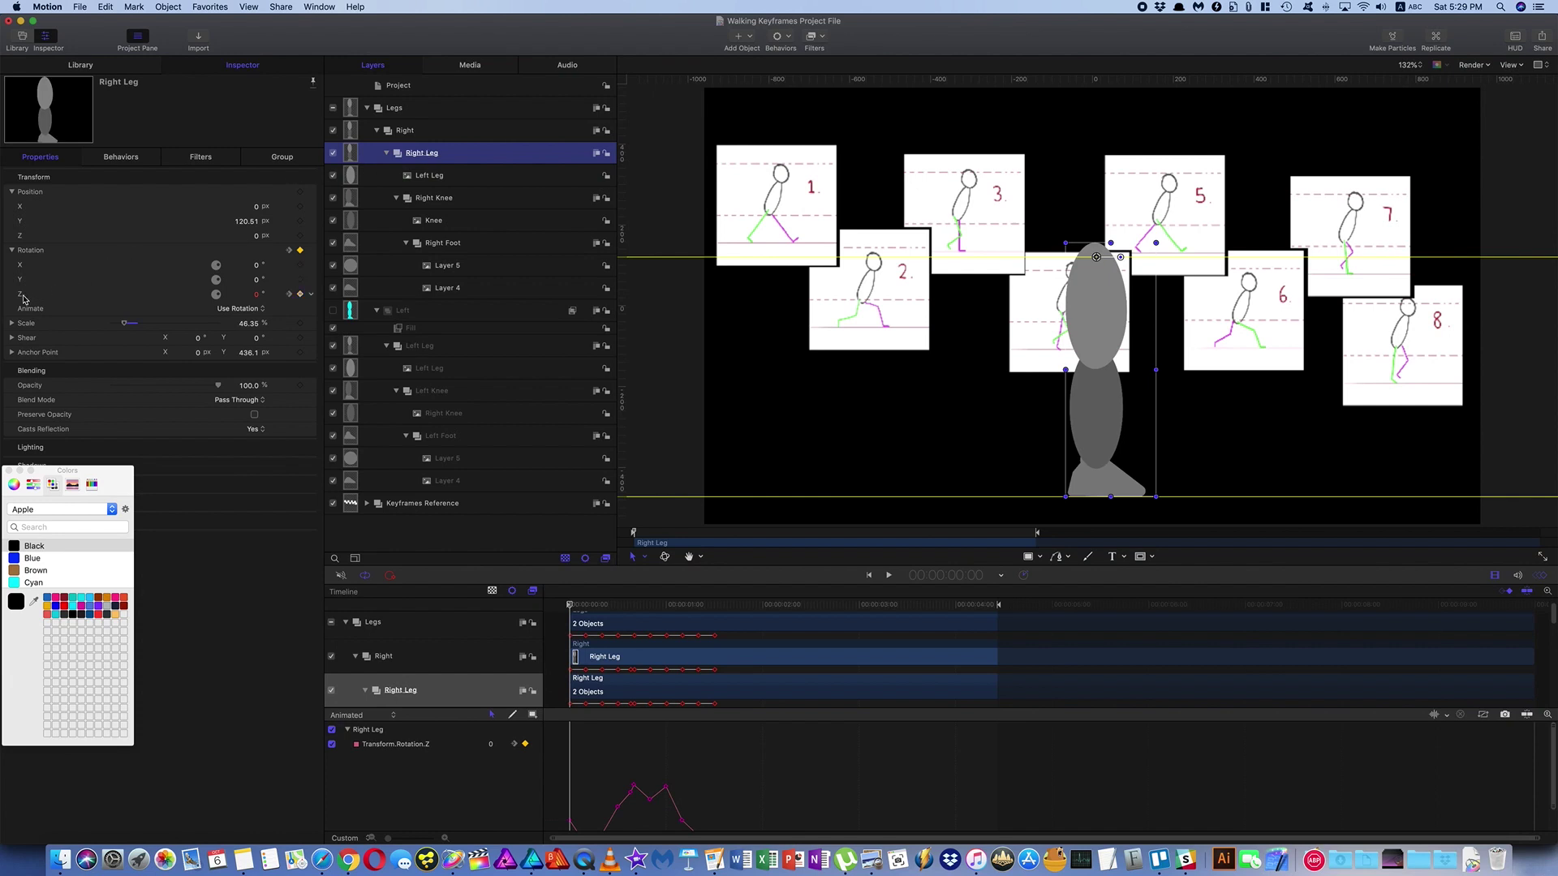
right_click(24, 298)
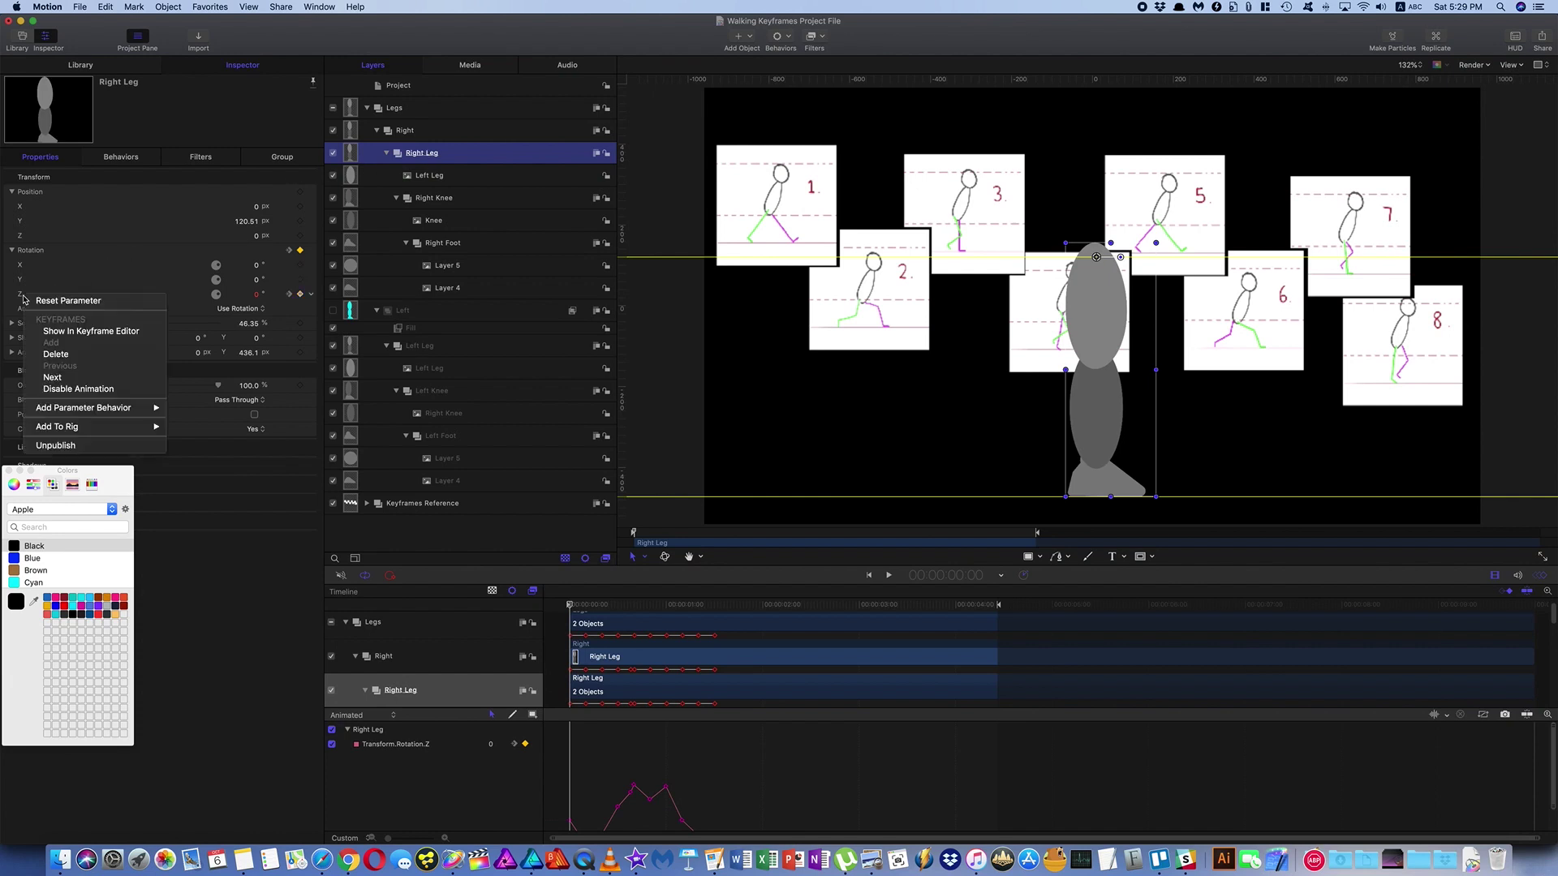
left_click(381, 38)
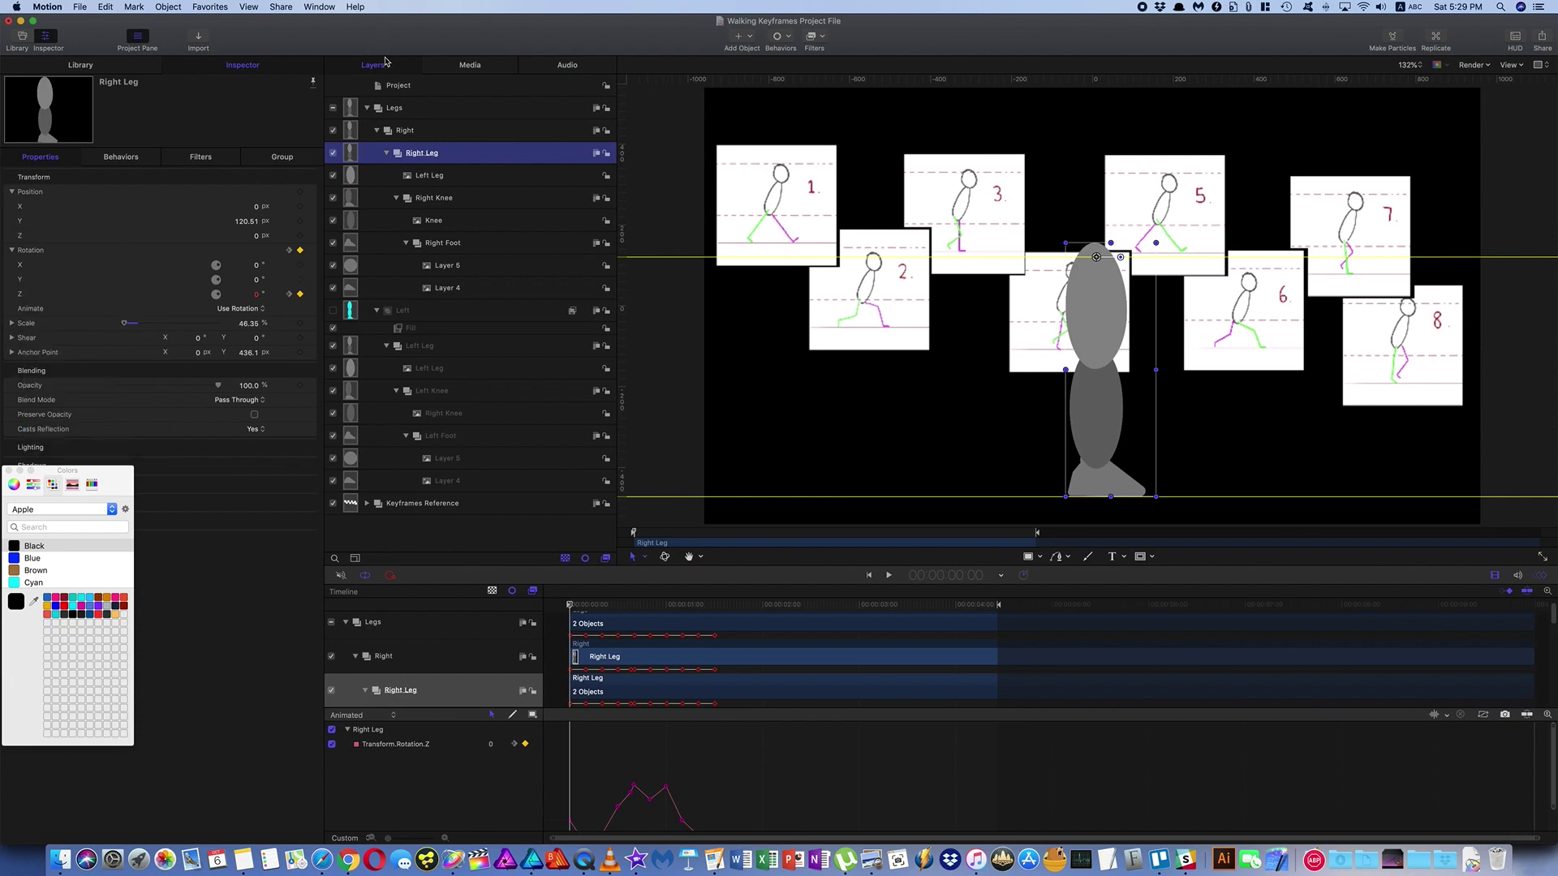
left_click(426, 199)
left_click(438, 244)
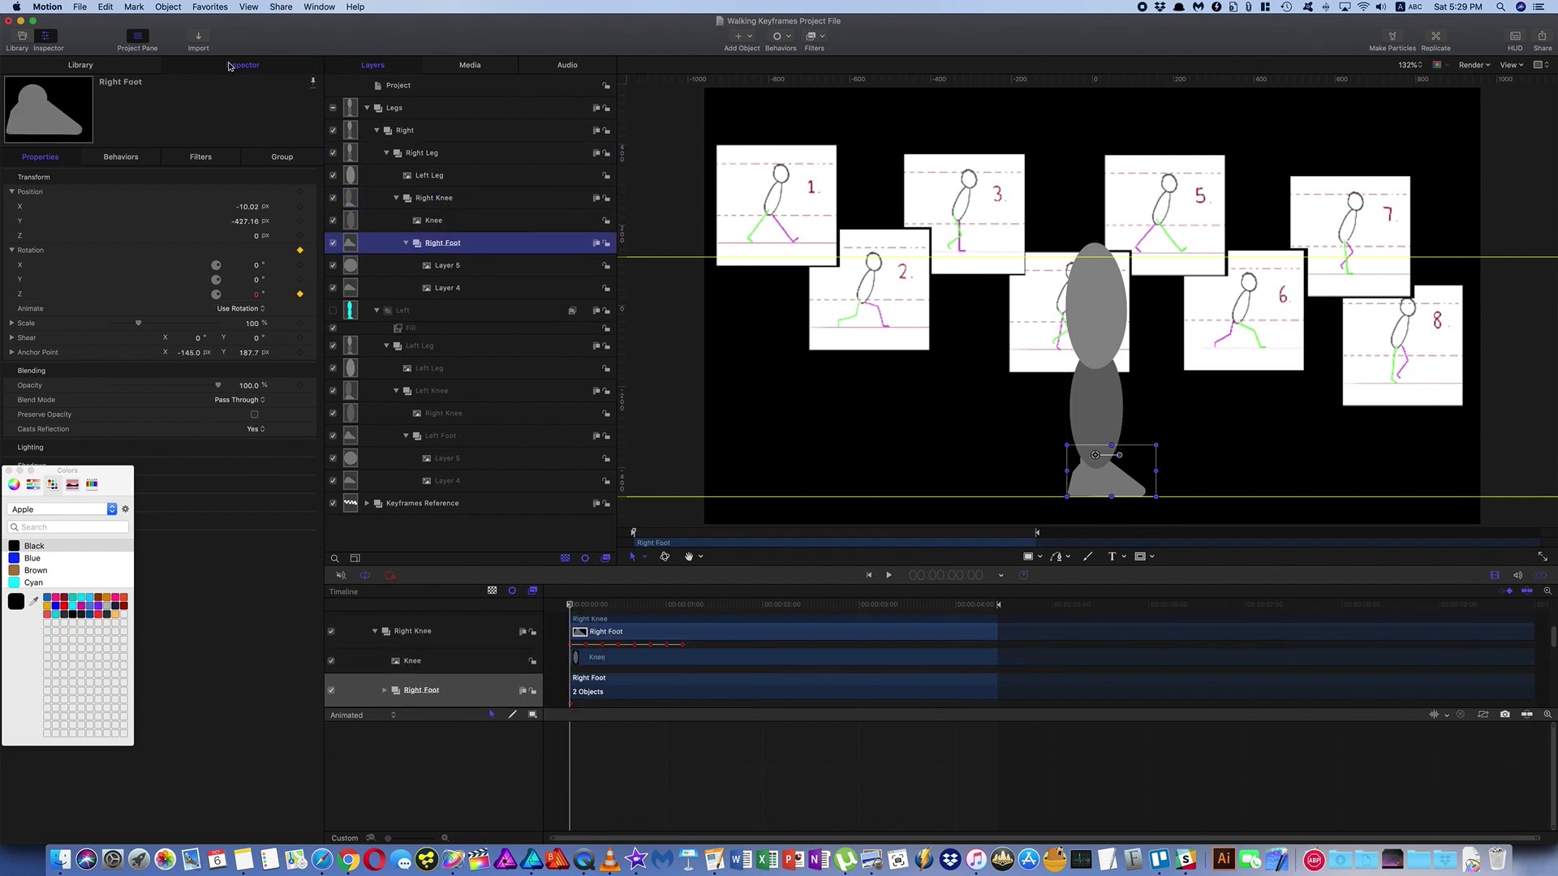
Recheck the published parameters, inspect the Legs group's Position Y options, then return to the project.
left_click(406, 91)
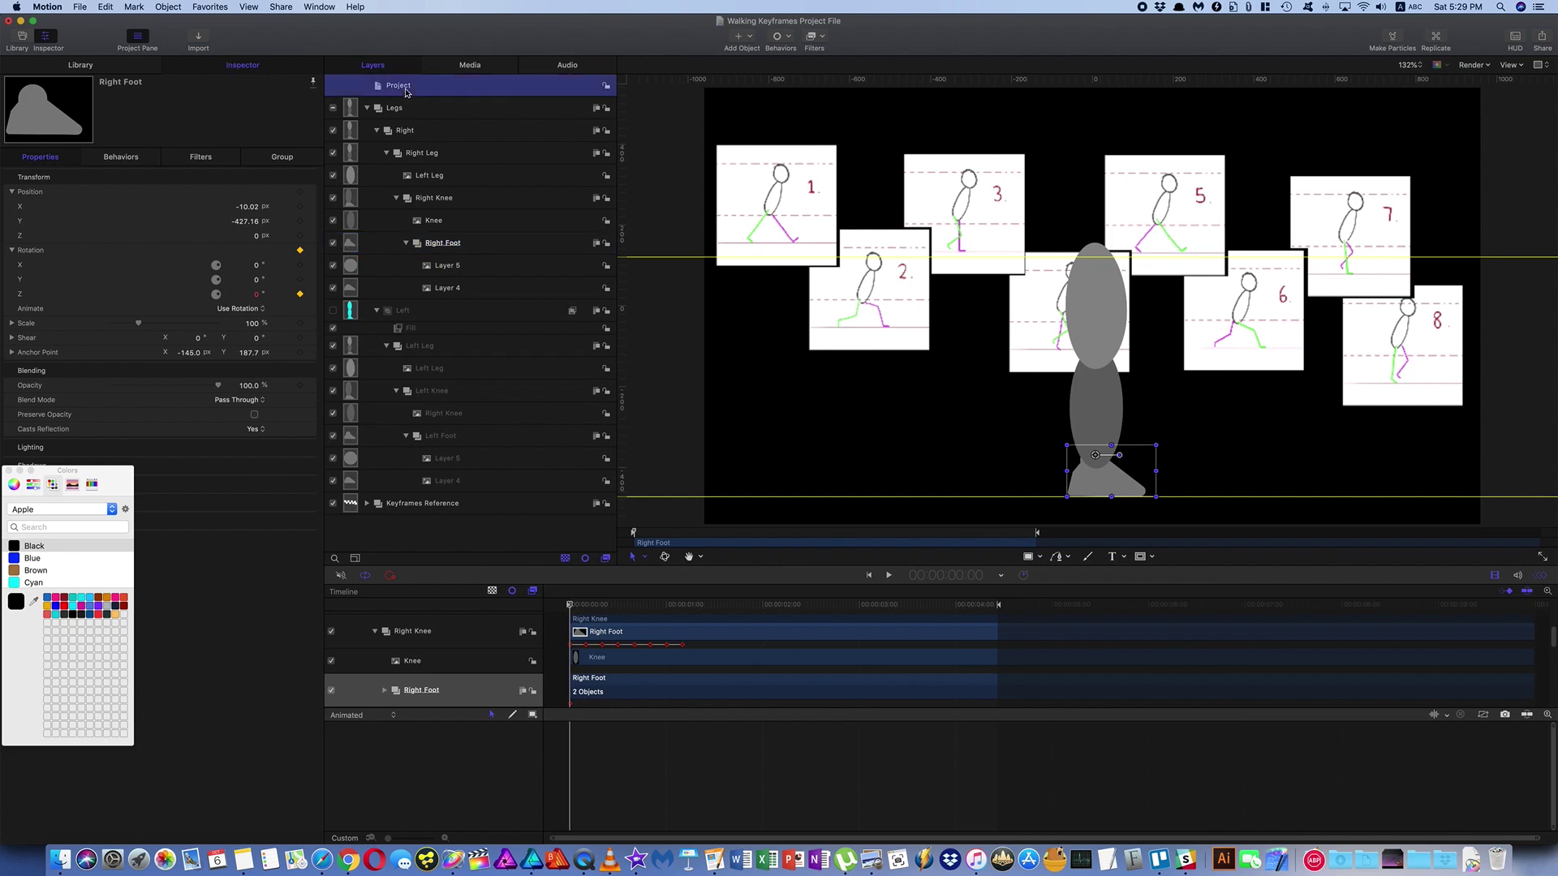
left_click(284, 157)
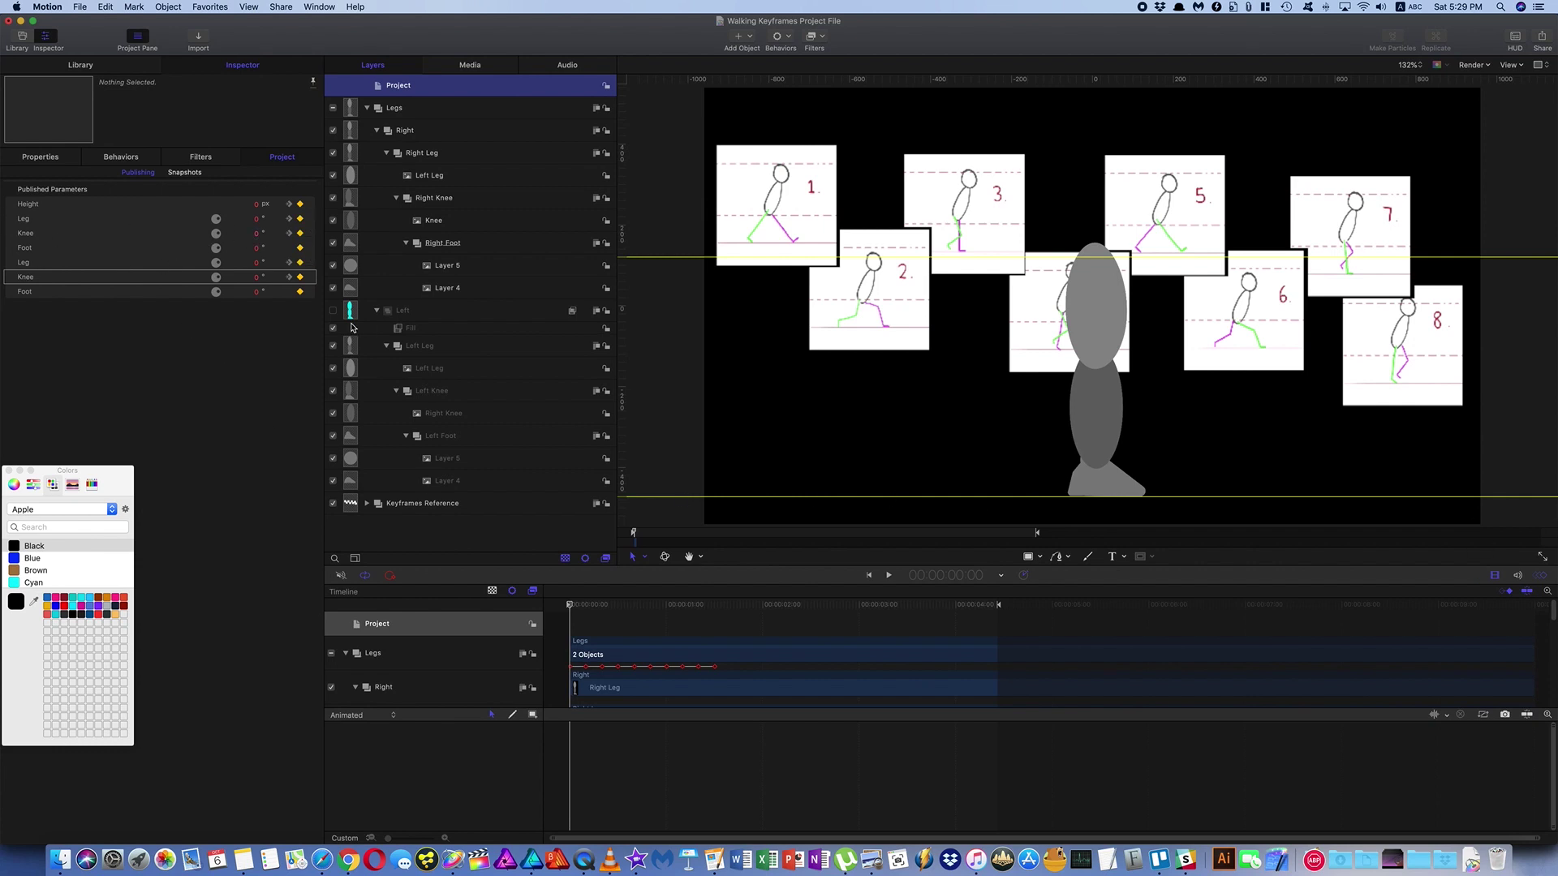
left_click(411, 113)
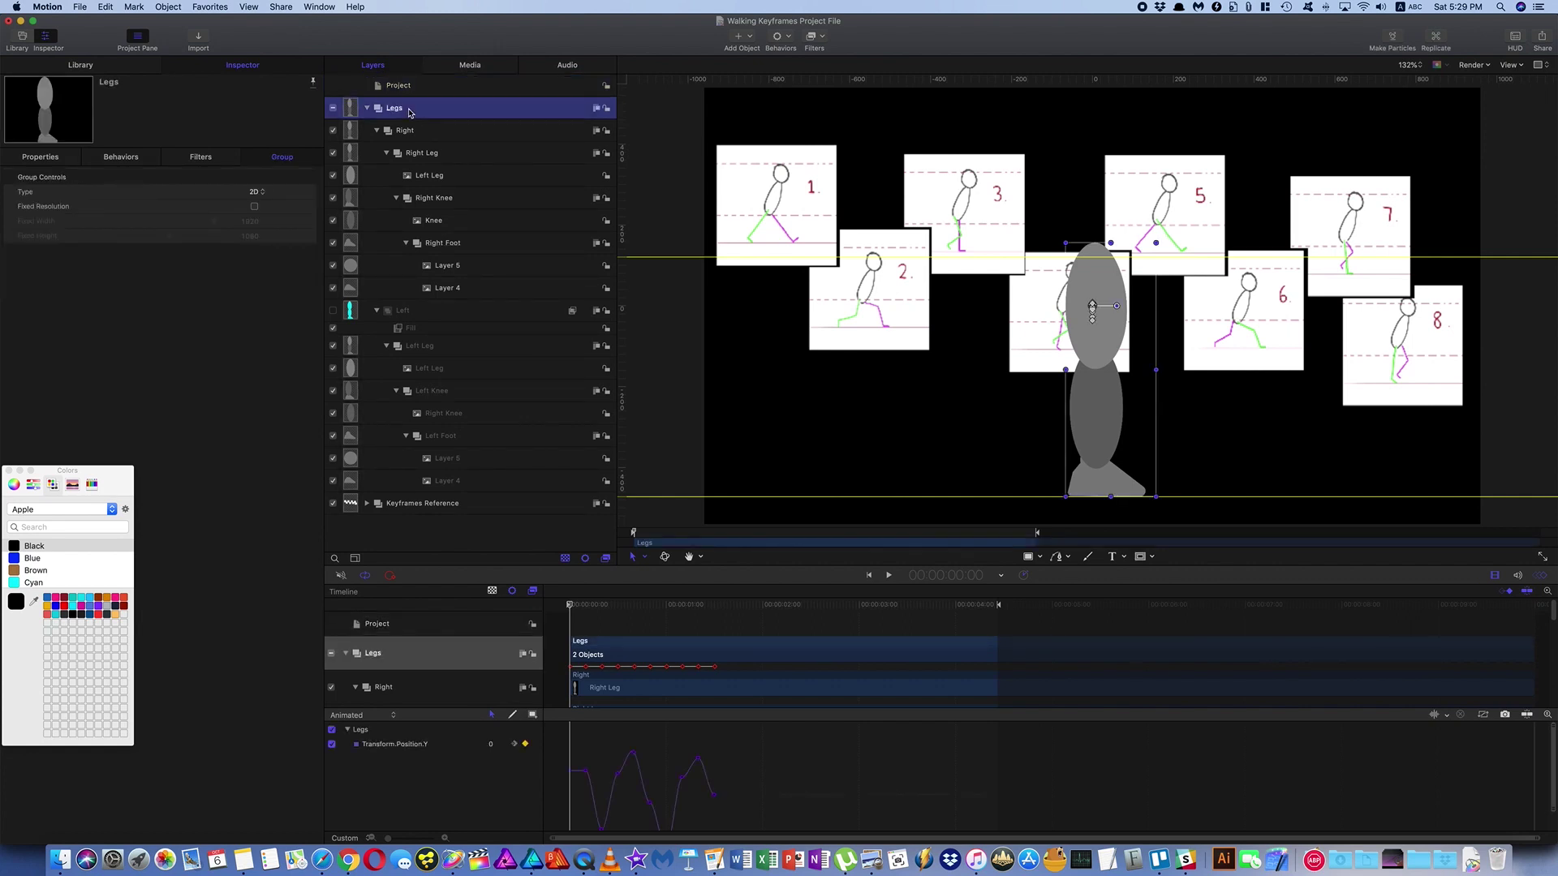
left_click(53, 159)
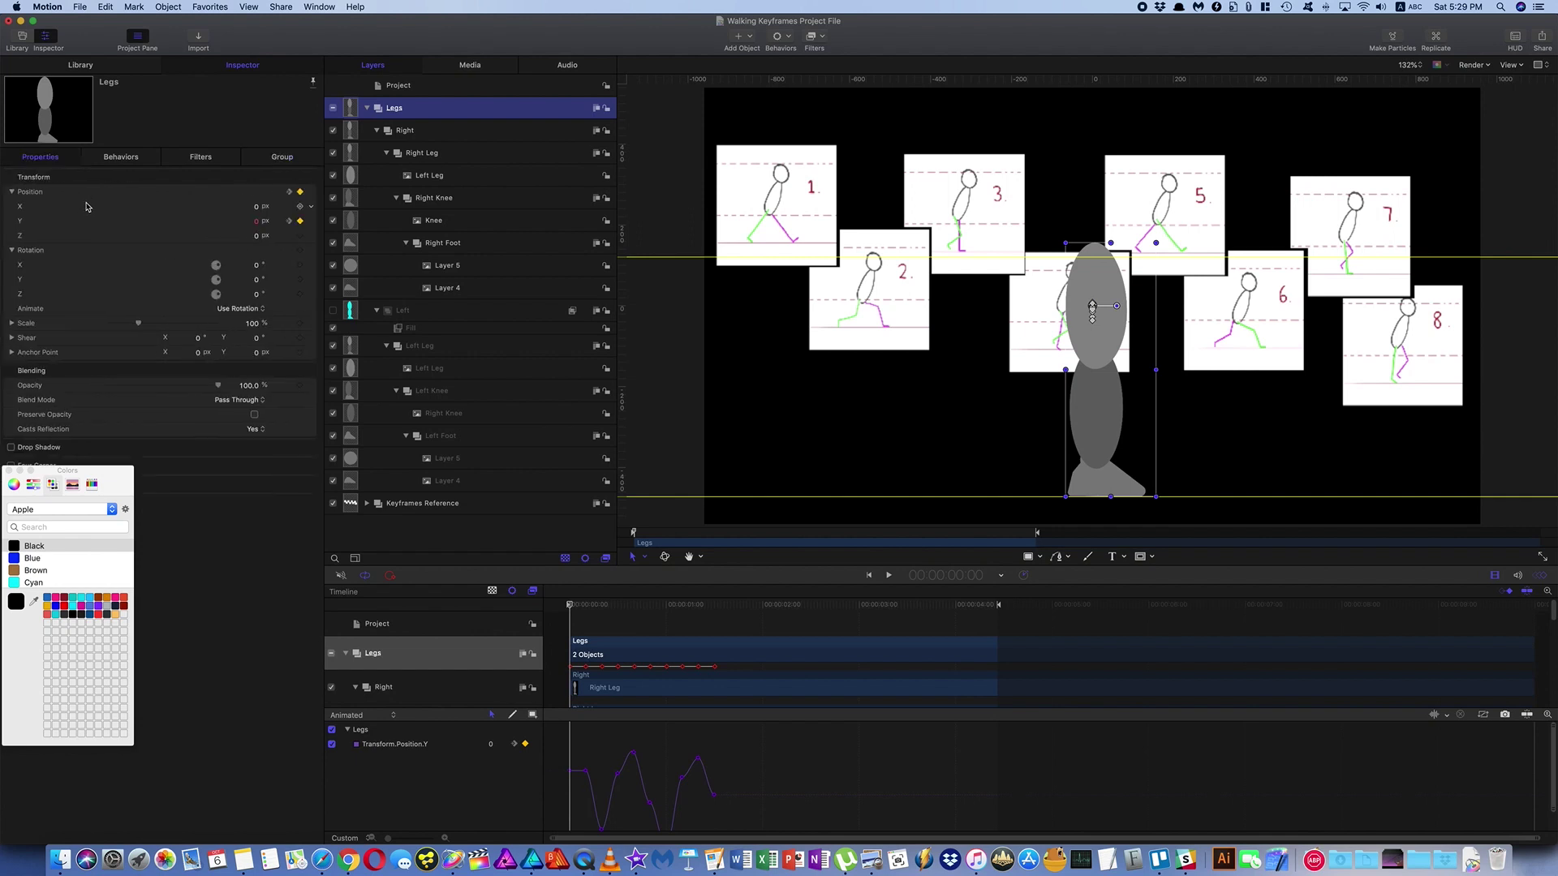
right_click(20, 225)
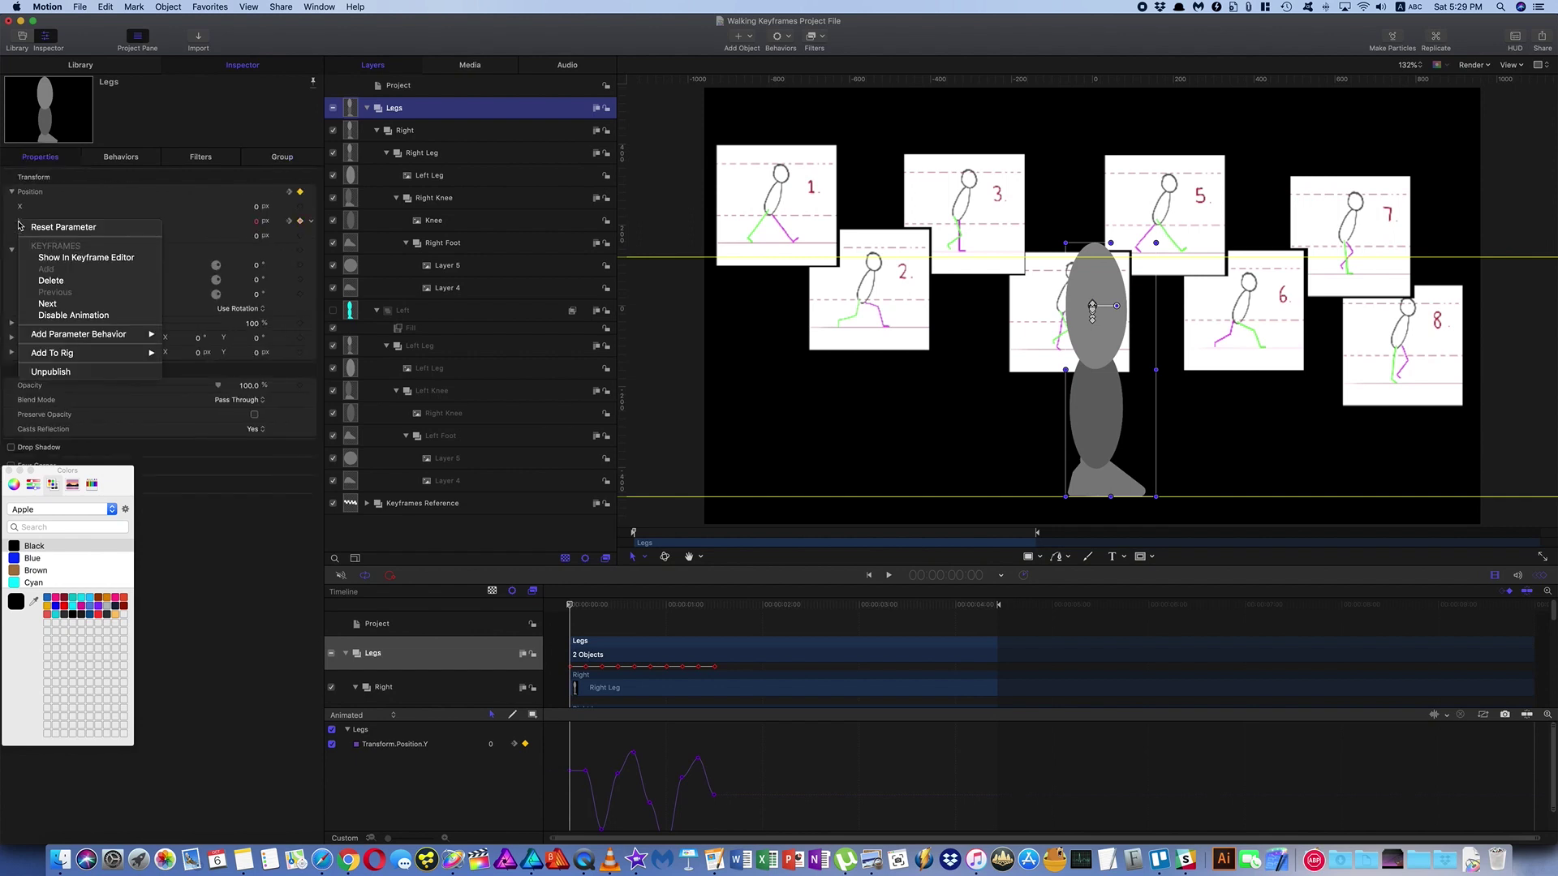
left_click(186, 643)
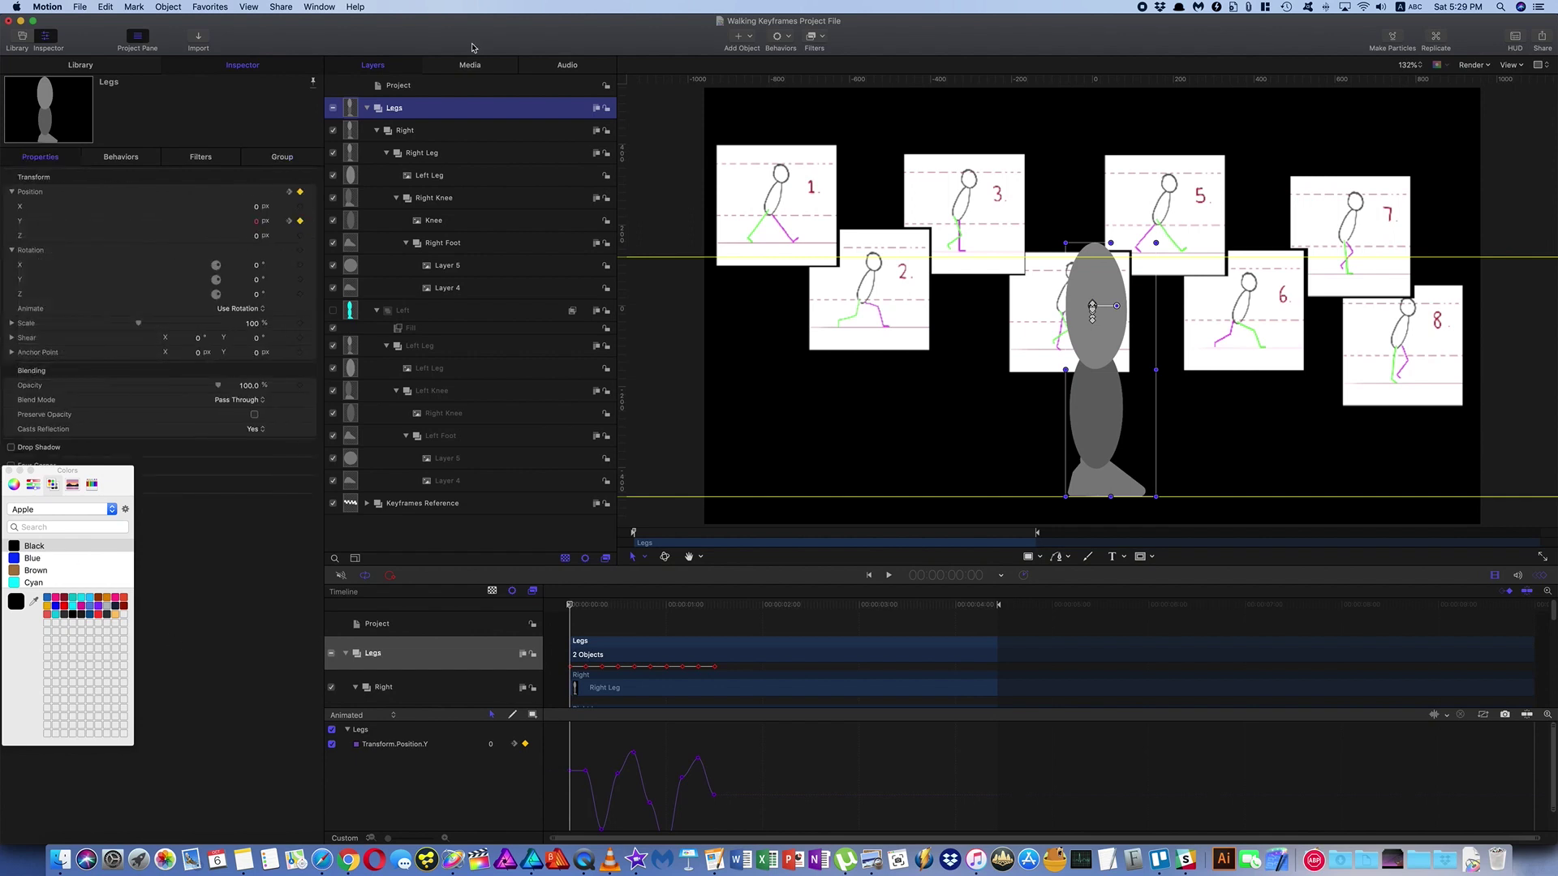
left_click(435, 86)
left_click(278, 157)
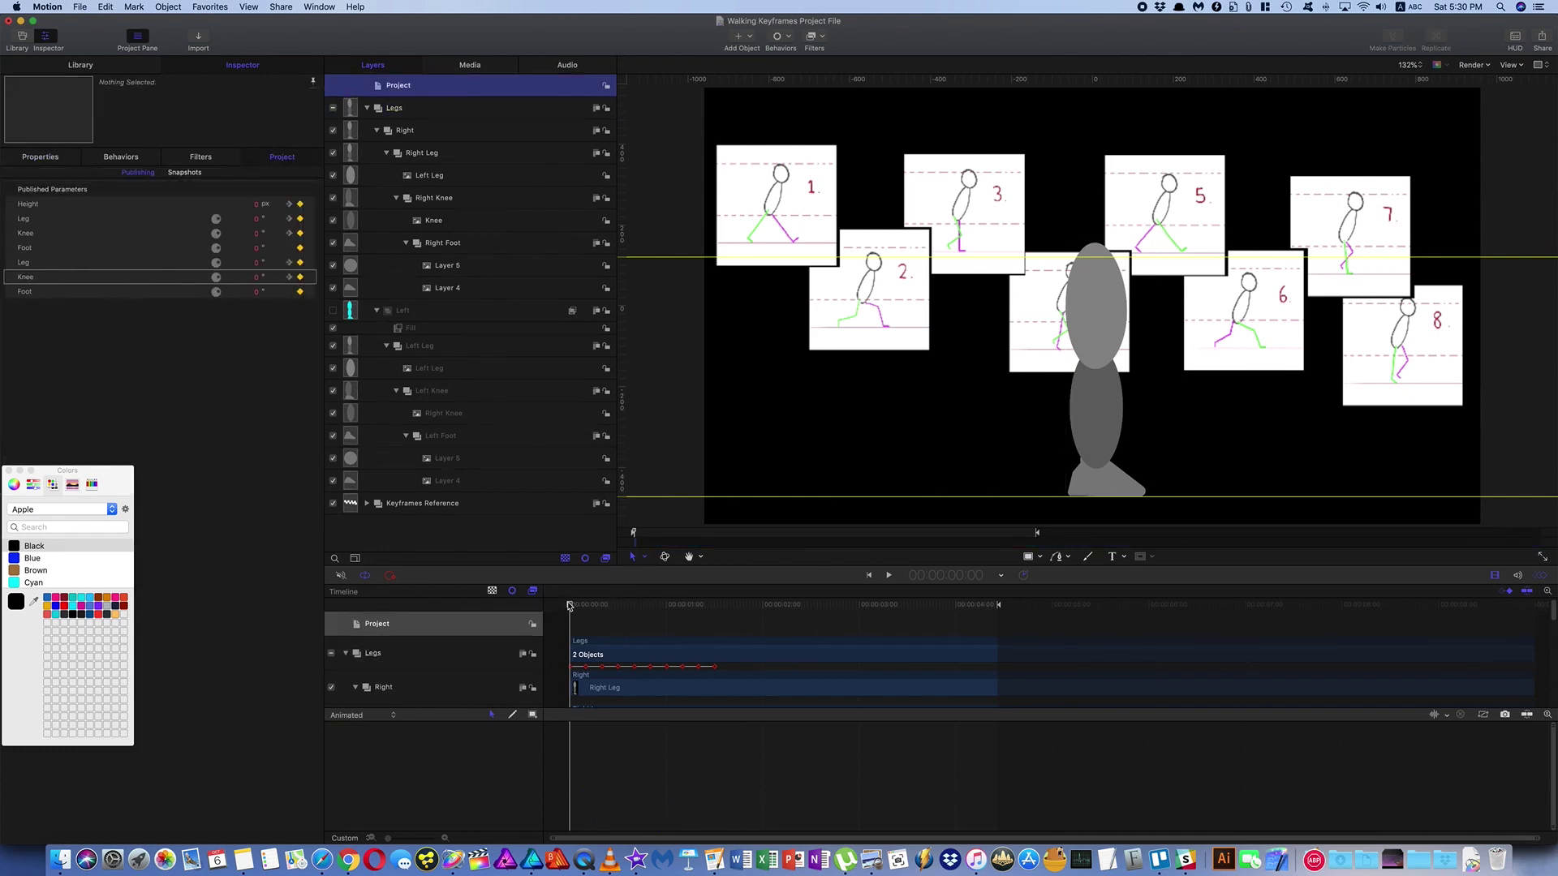
Preview the pose at frame 5, turn the Left leg group back on, and scrub through to 1:15.
mouse_move(569, 607)
left_mouse_down()
mouse_move(715, 623)
mouse_move(543, 606)
mouse_move(641, 611)
mouse_move(586, 610)
left_mouse_up()
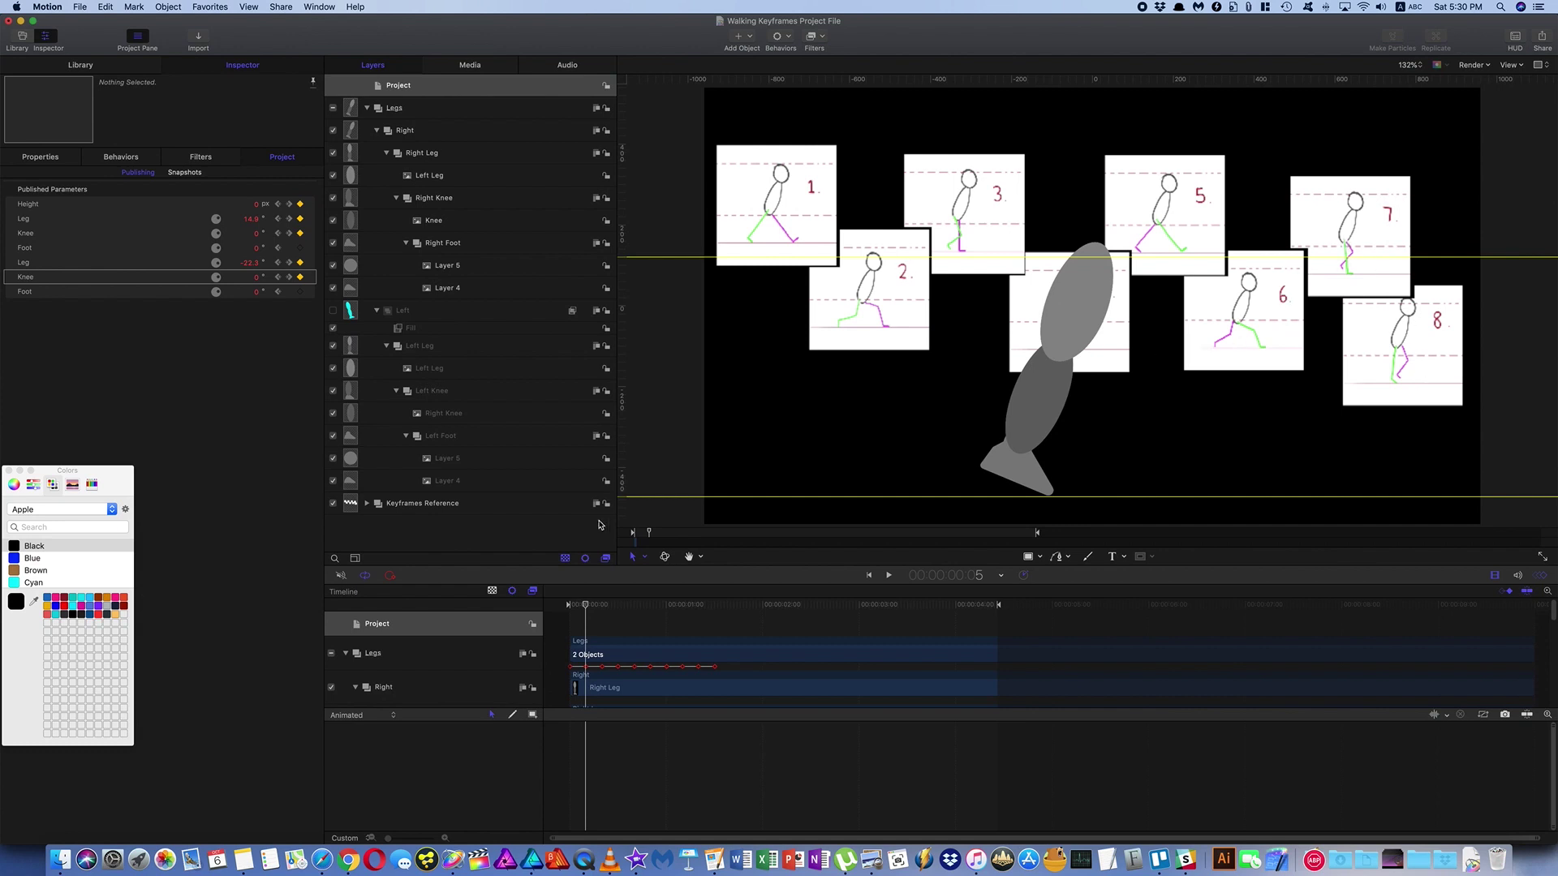
mouse_move(585, 607)
left_mouse_down()
mouse_move(550, 602)
mouse_move(587, 606)
left_mouse_up()
left_click(333, 310)
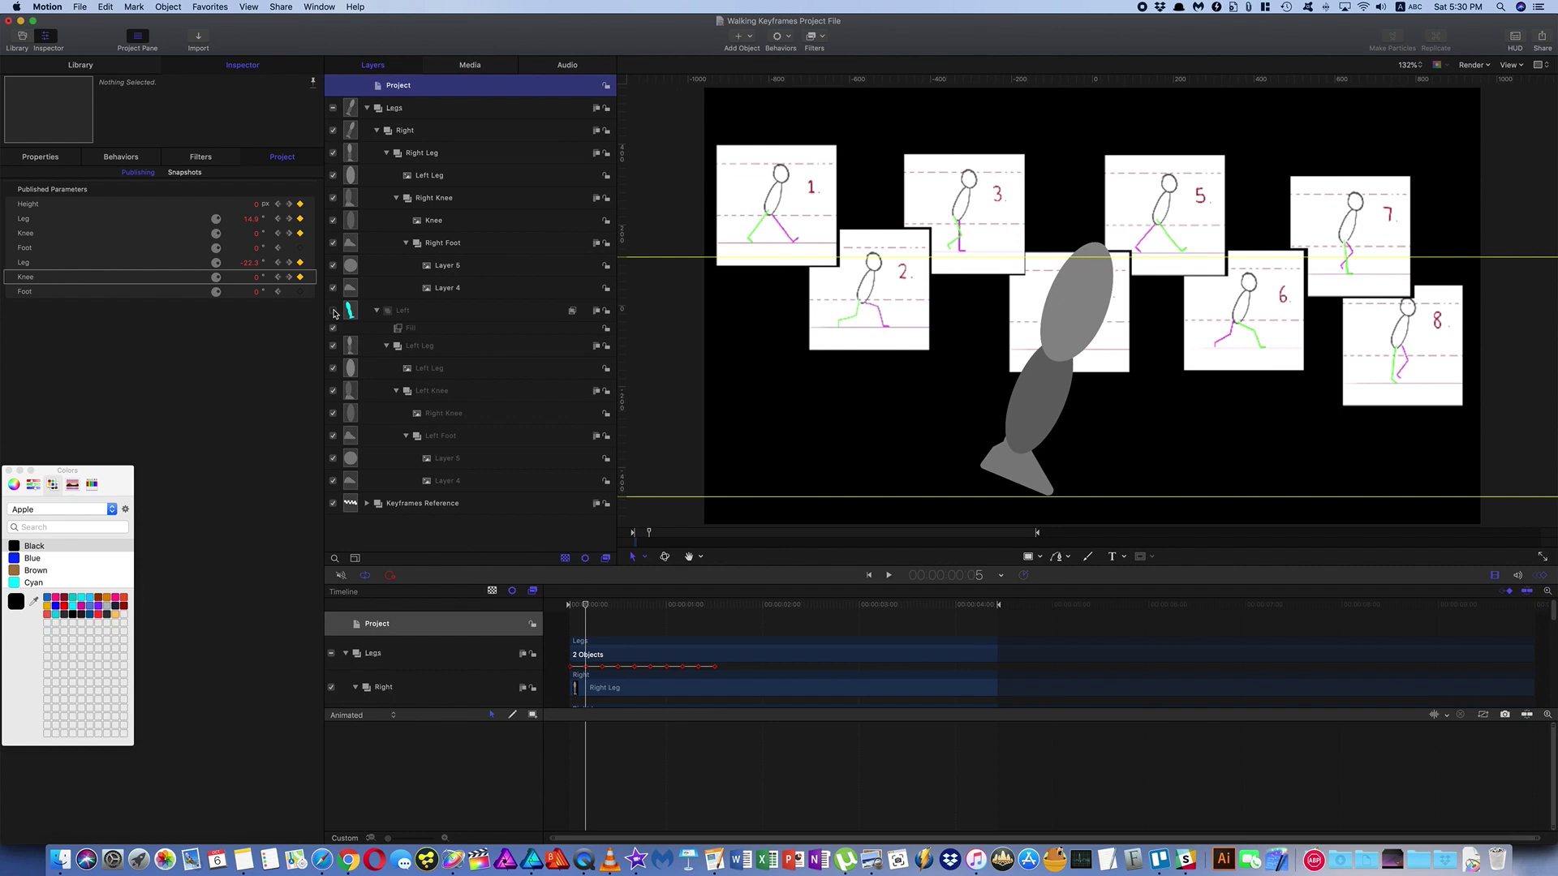
left_click_drag(585, 607, 696, 615)
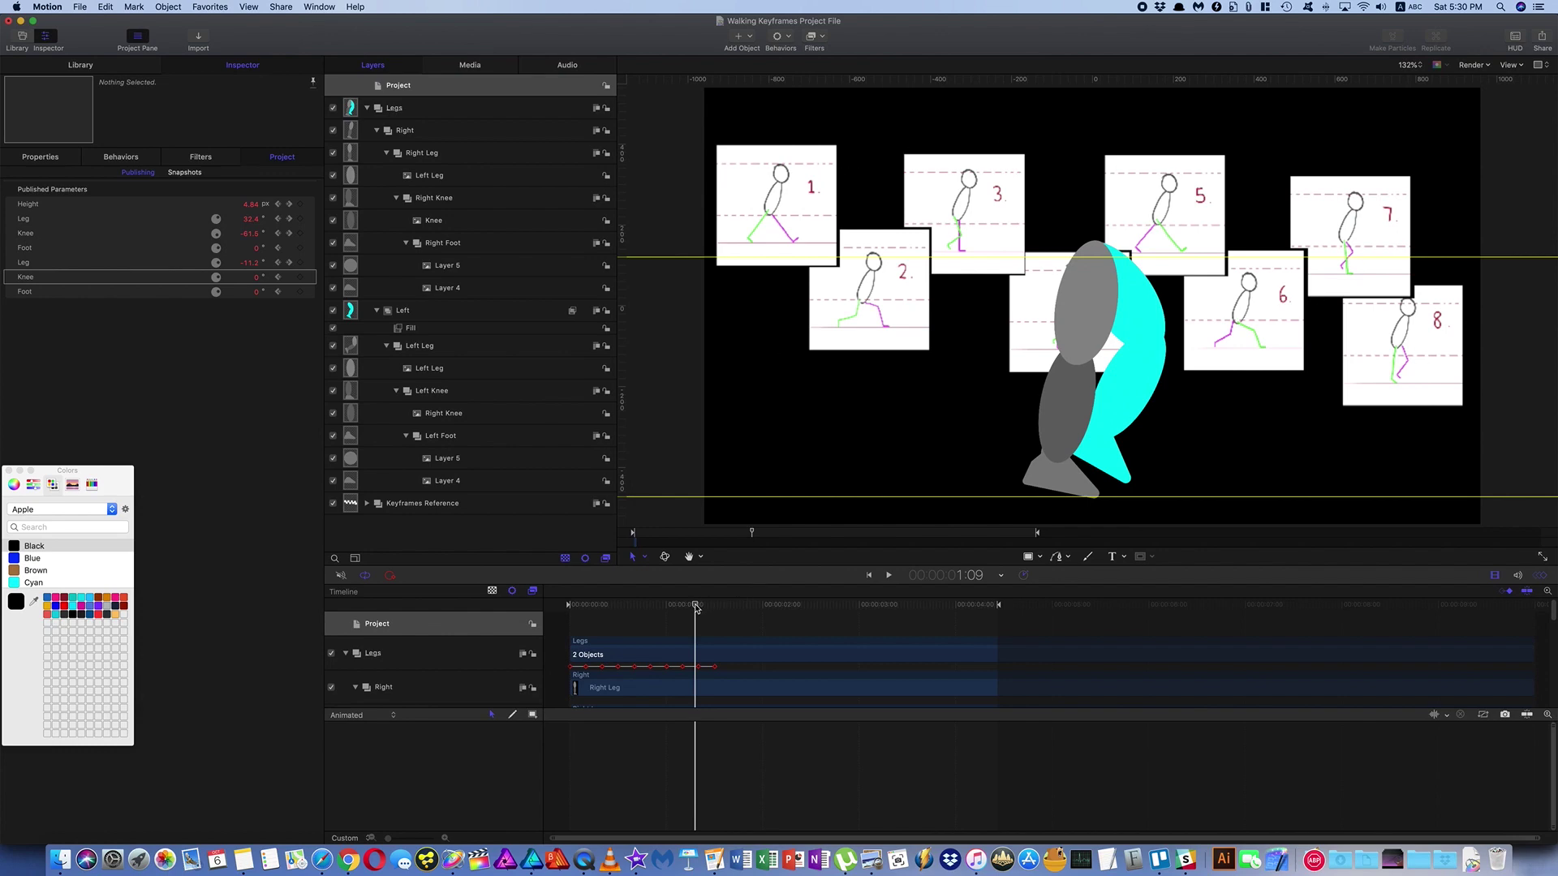
left_click_drag(696, 607, 716, 608)
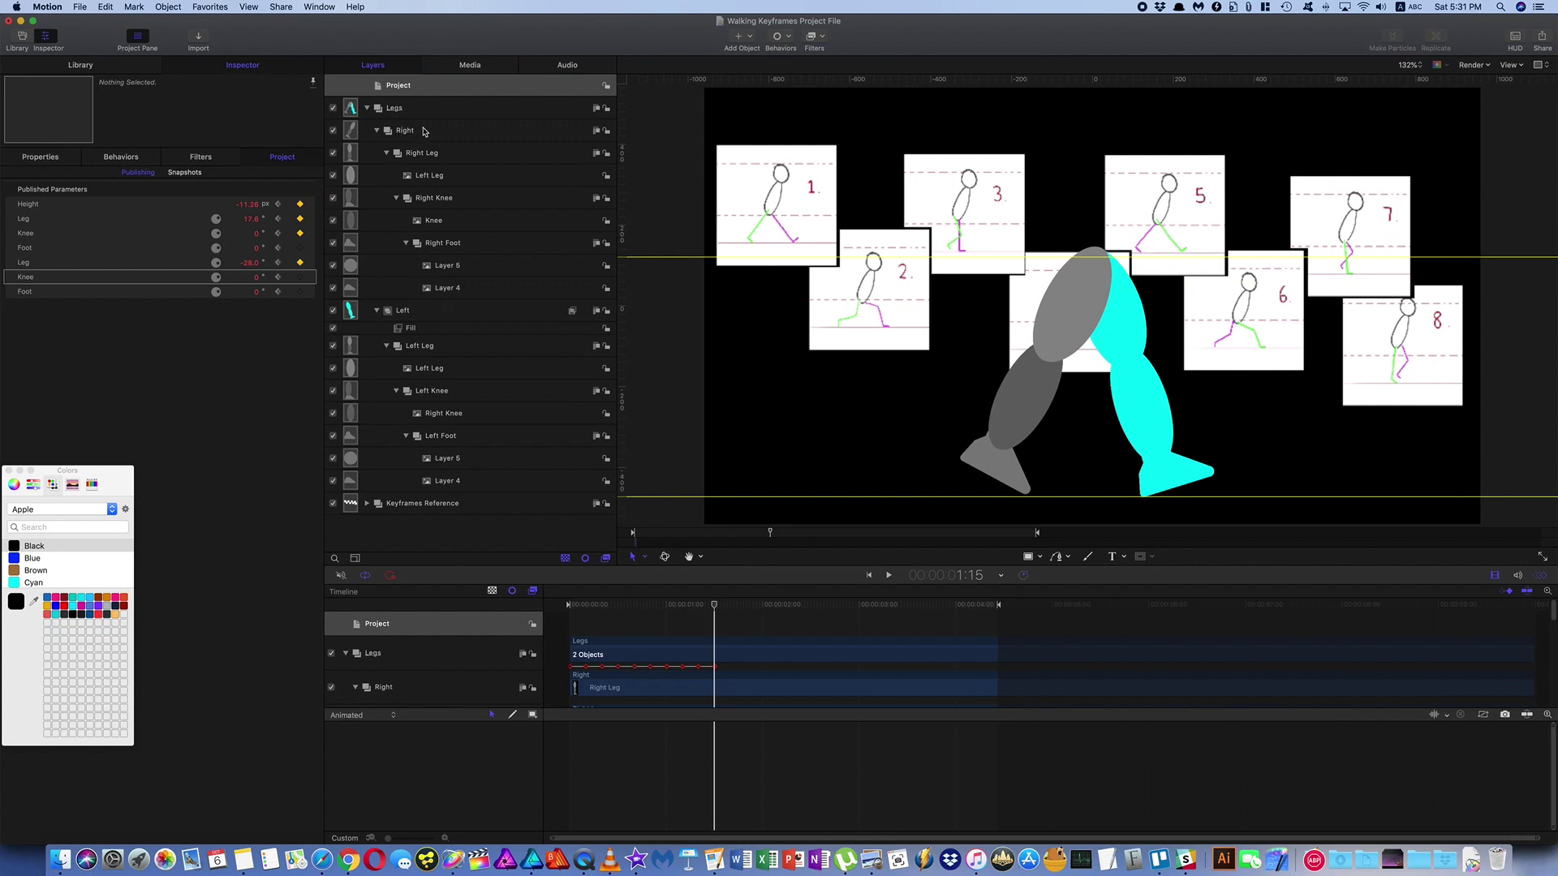
Select the Right Leg and scrub back through the poses to around frame 5.
left_click(422, 154)
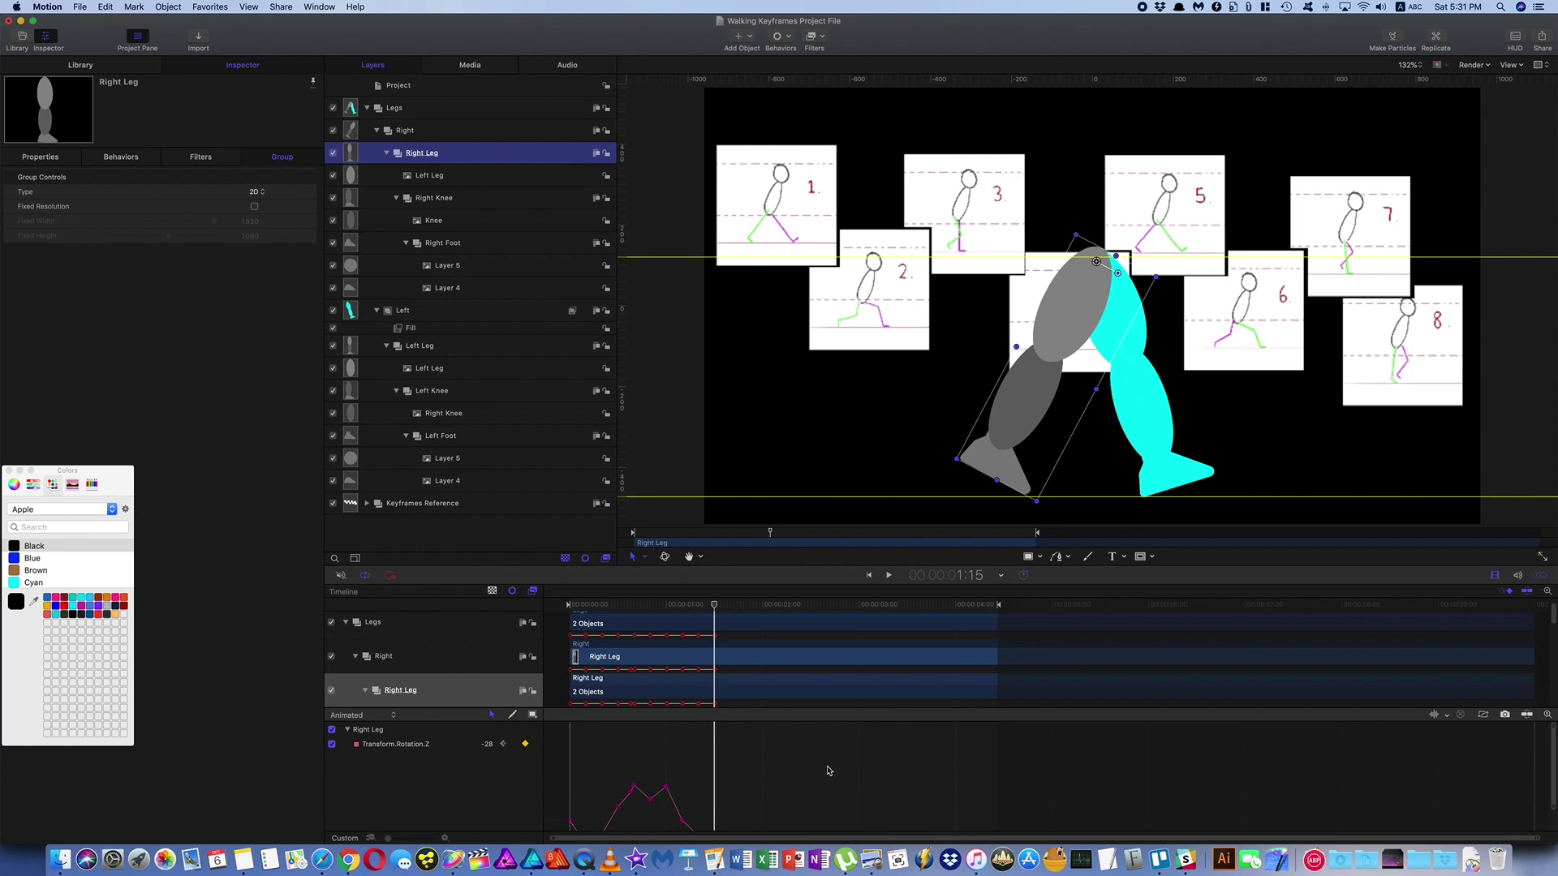
scroll(829, 767, "down", 3)
left_click_drag(711, 614, 587, 607)
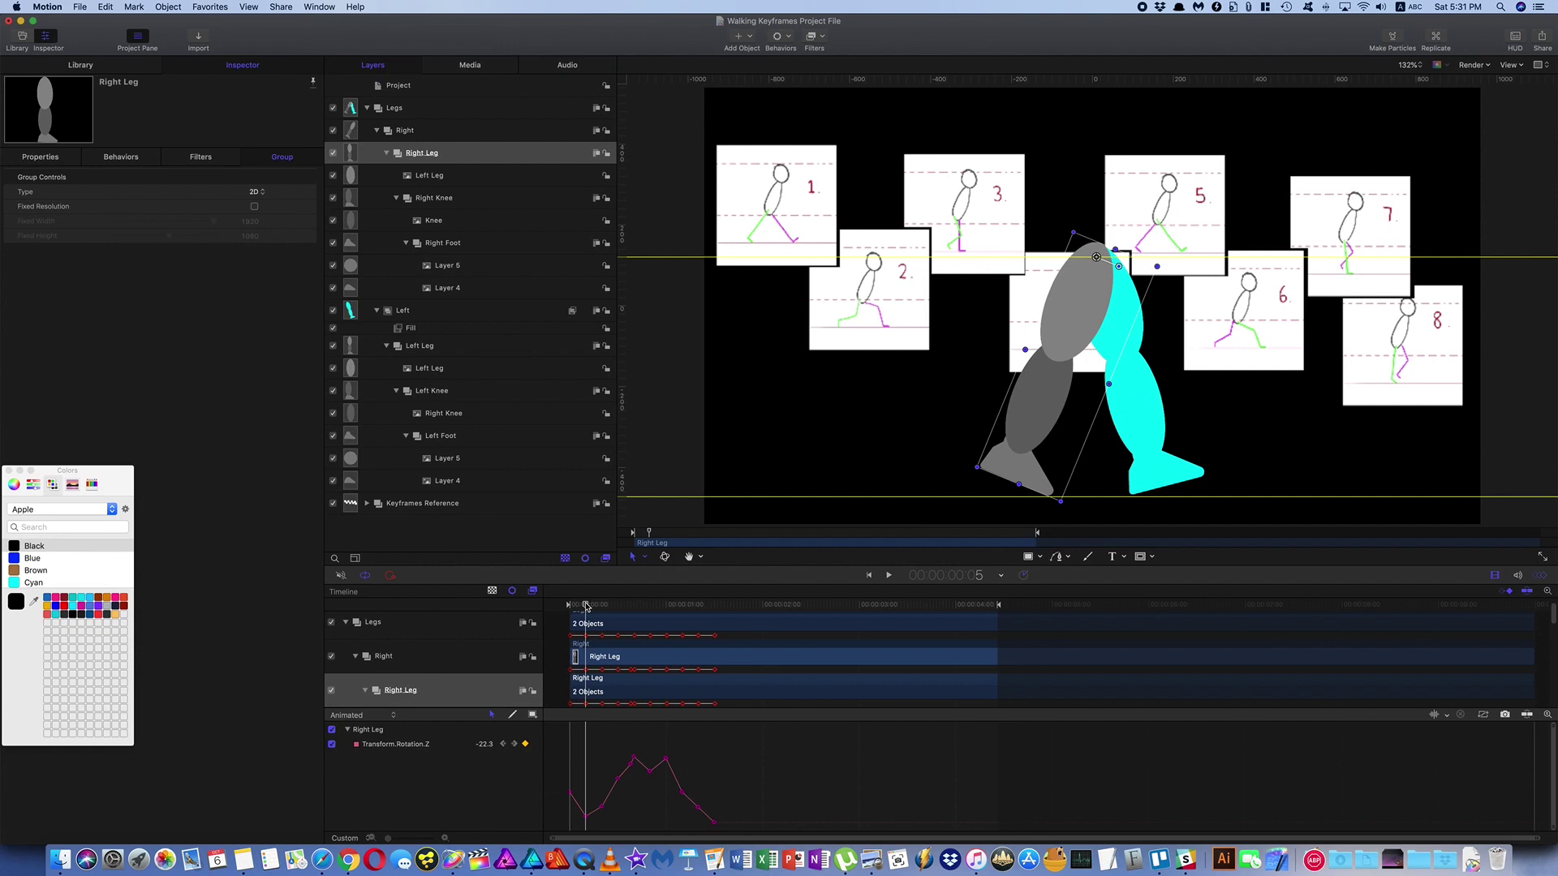
left_click_drag(587, 607, 587, 607)
Copy all Right Leg Rotation.Z keyframes, paste them at 1:15, and play through the repeated swing.
left_click_drag(581, 735, 728, 828)
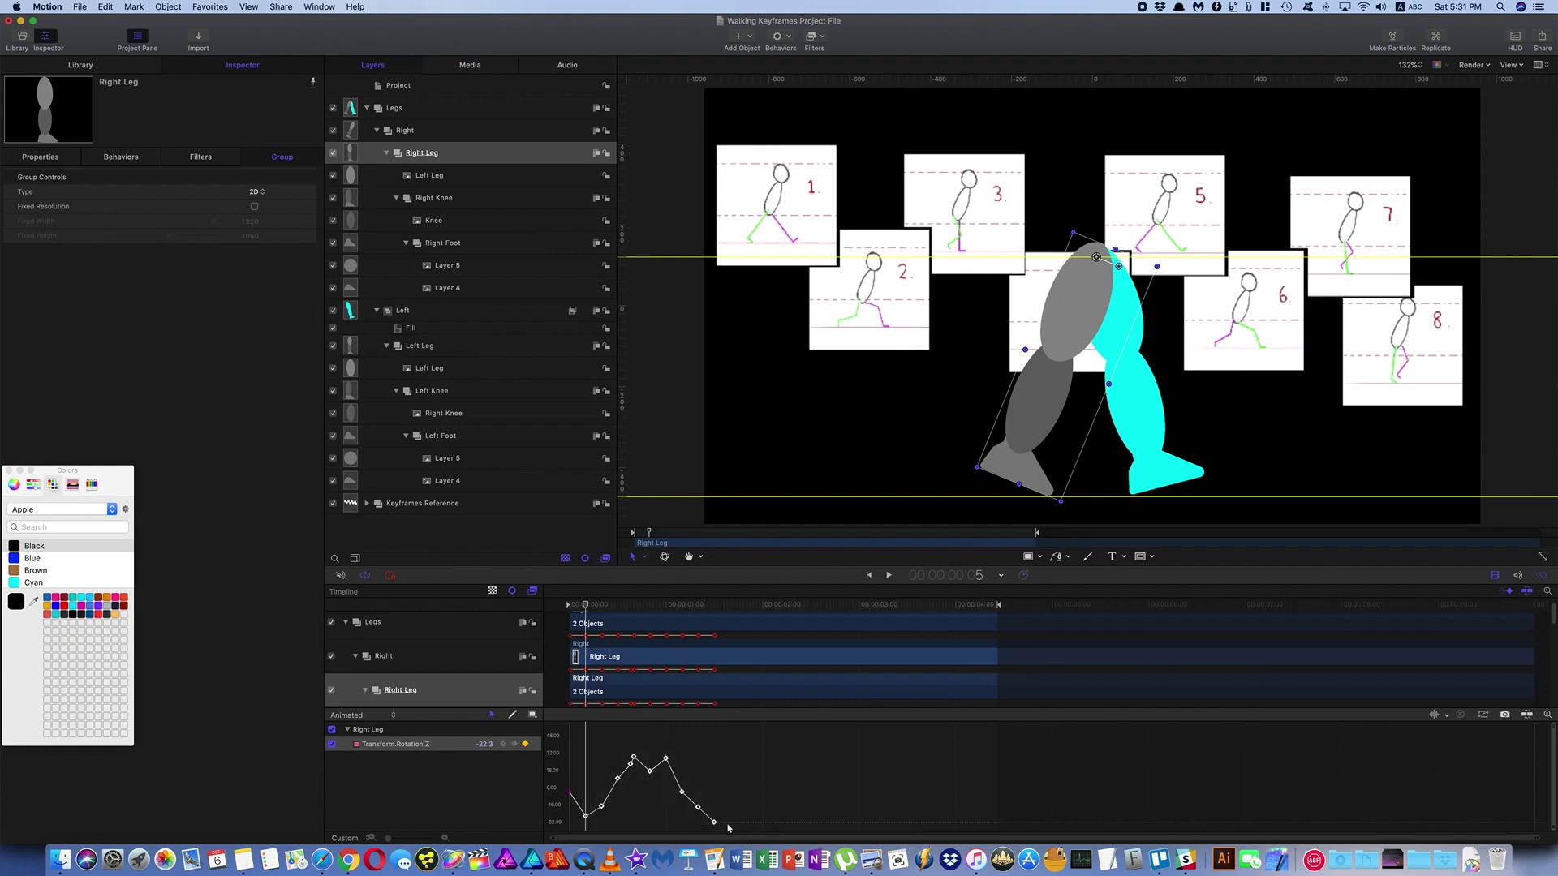
right_click(714, 822)
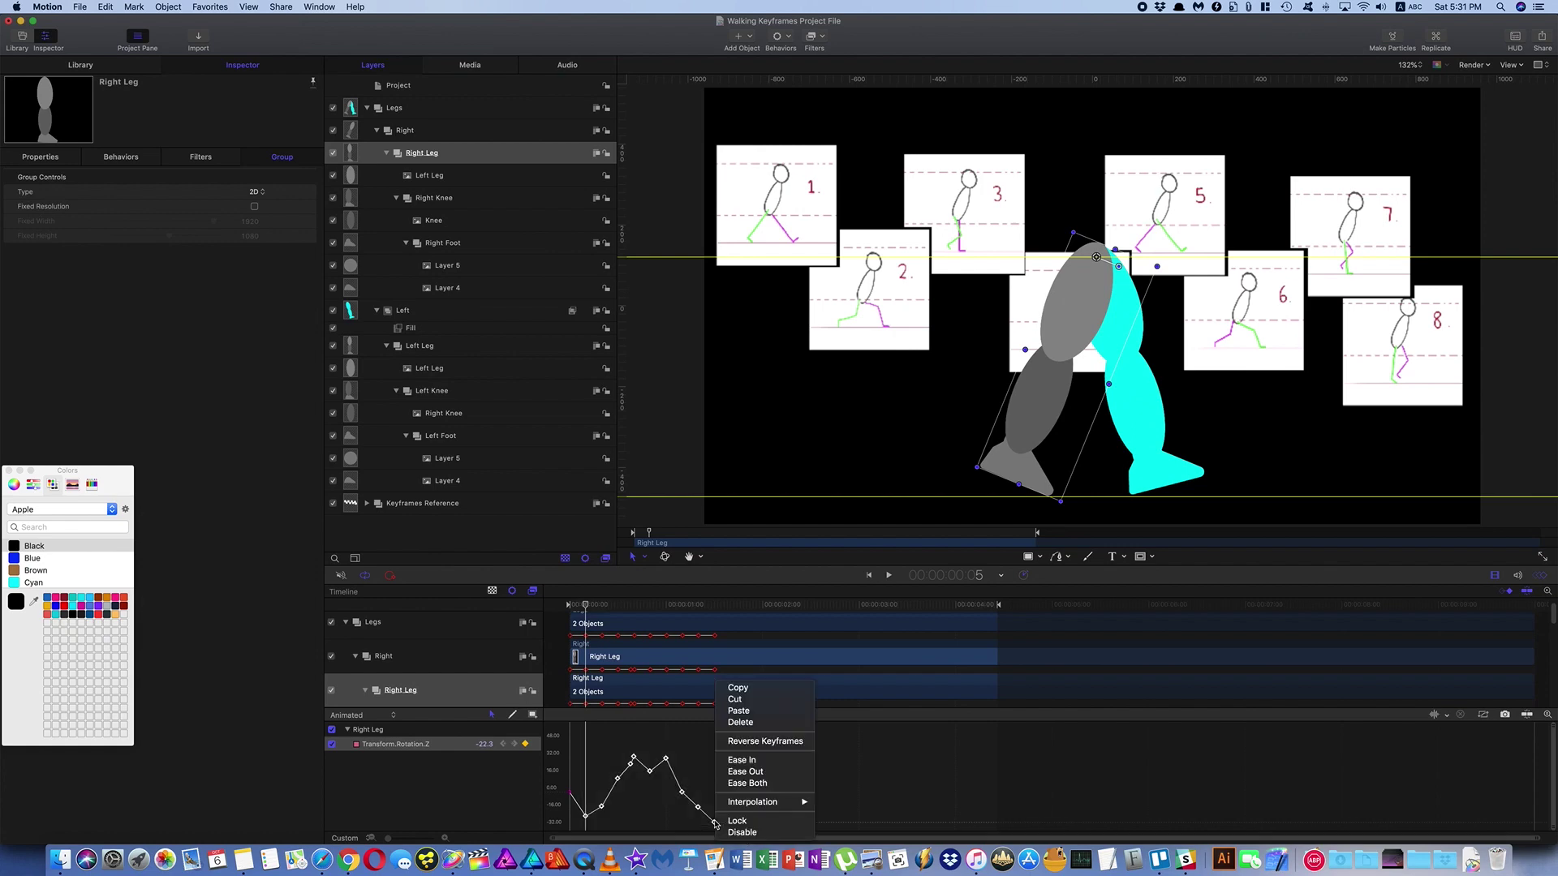
left_click(767, 689)
left_click_drag(608, 610, 716, 621)
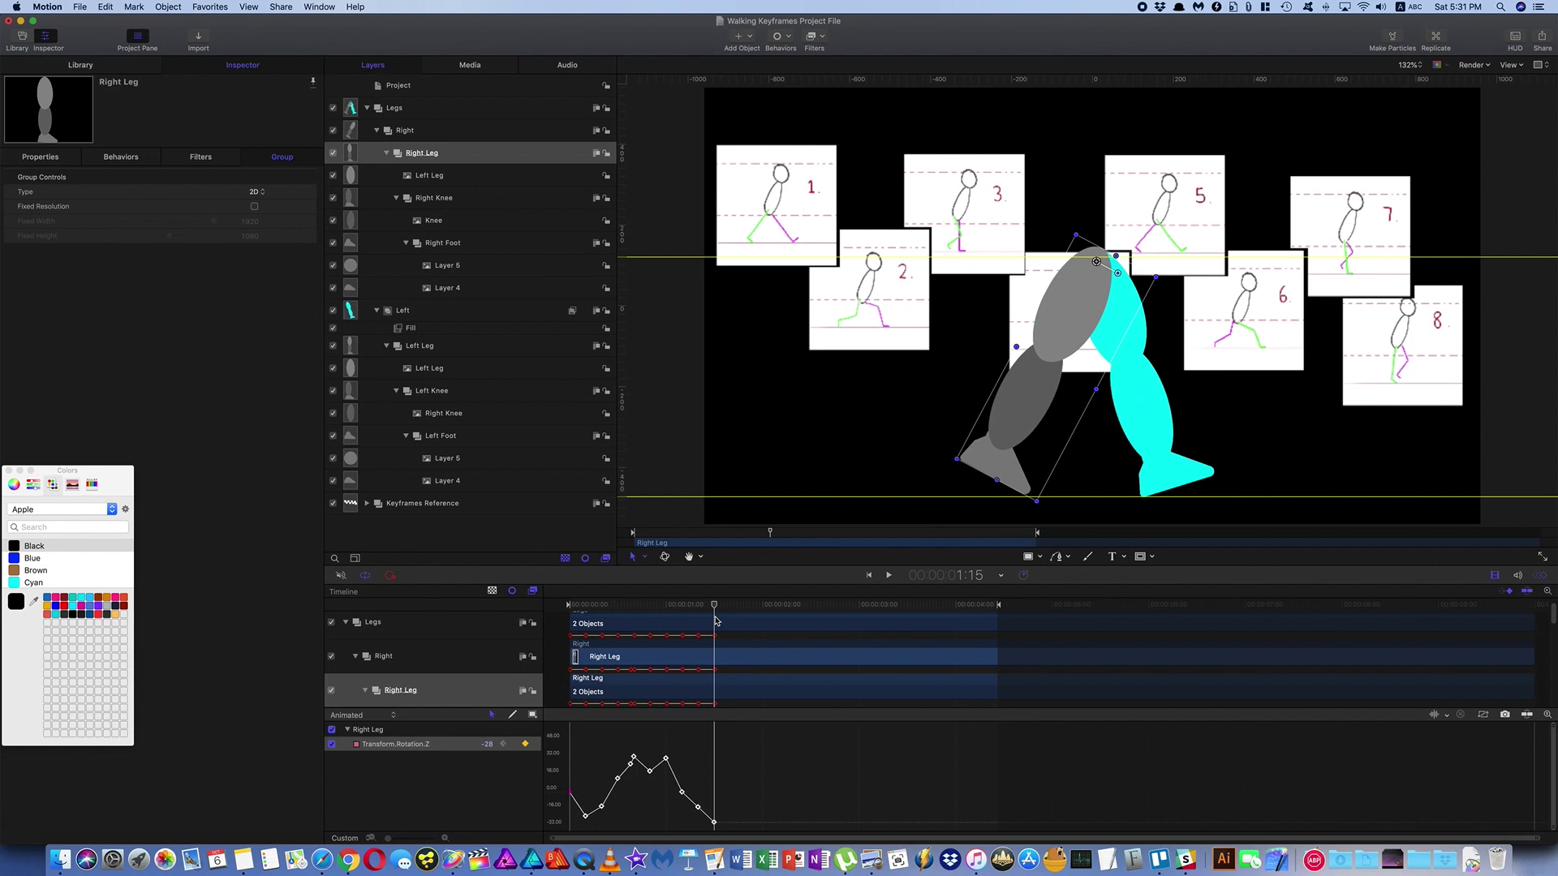
key("super+v")
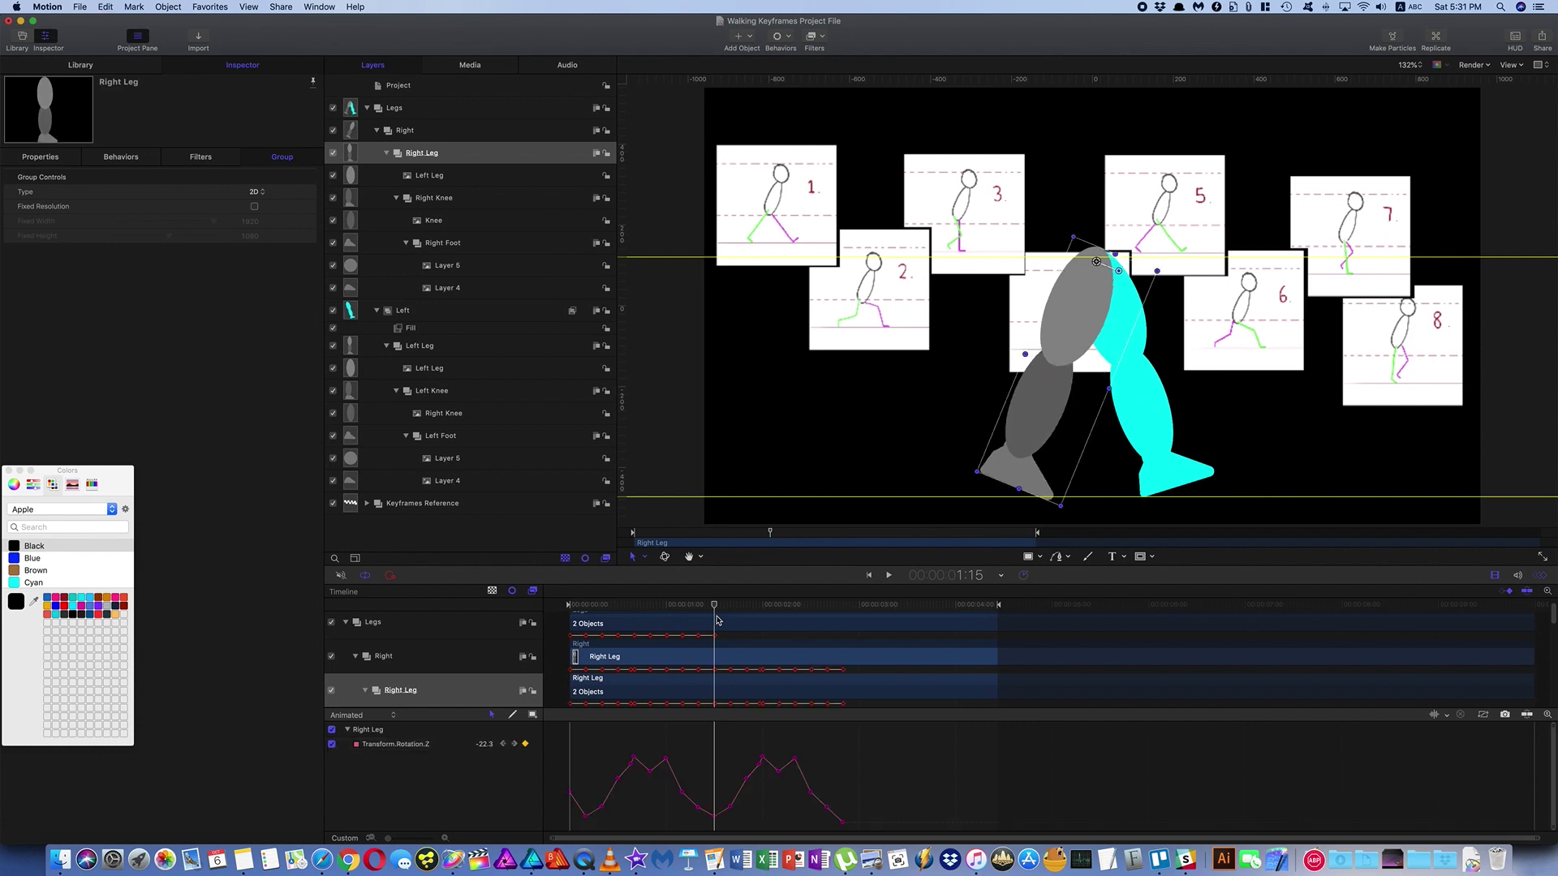
left_click_drag(716, 609, 775, 613)
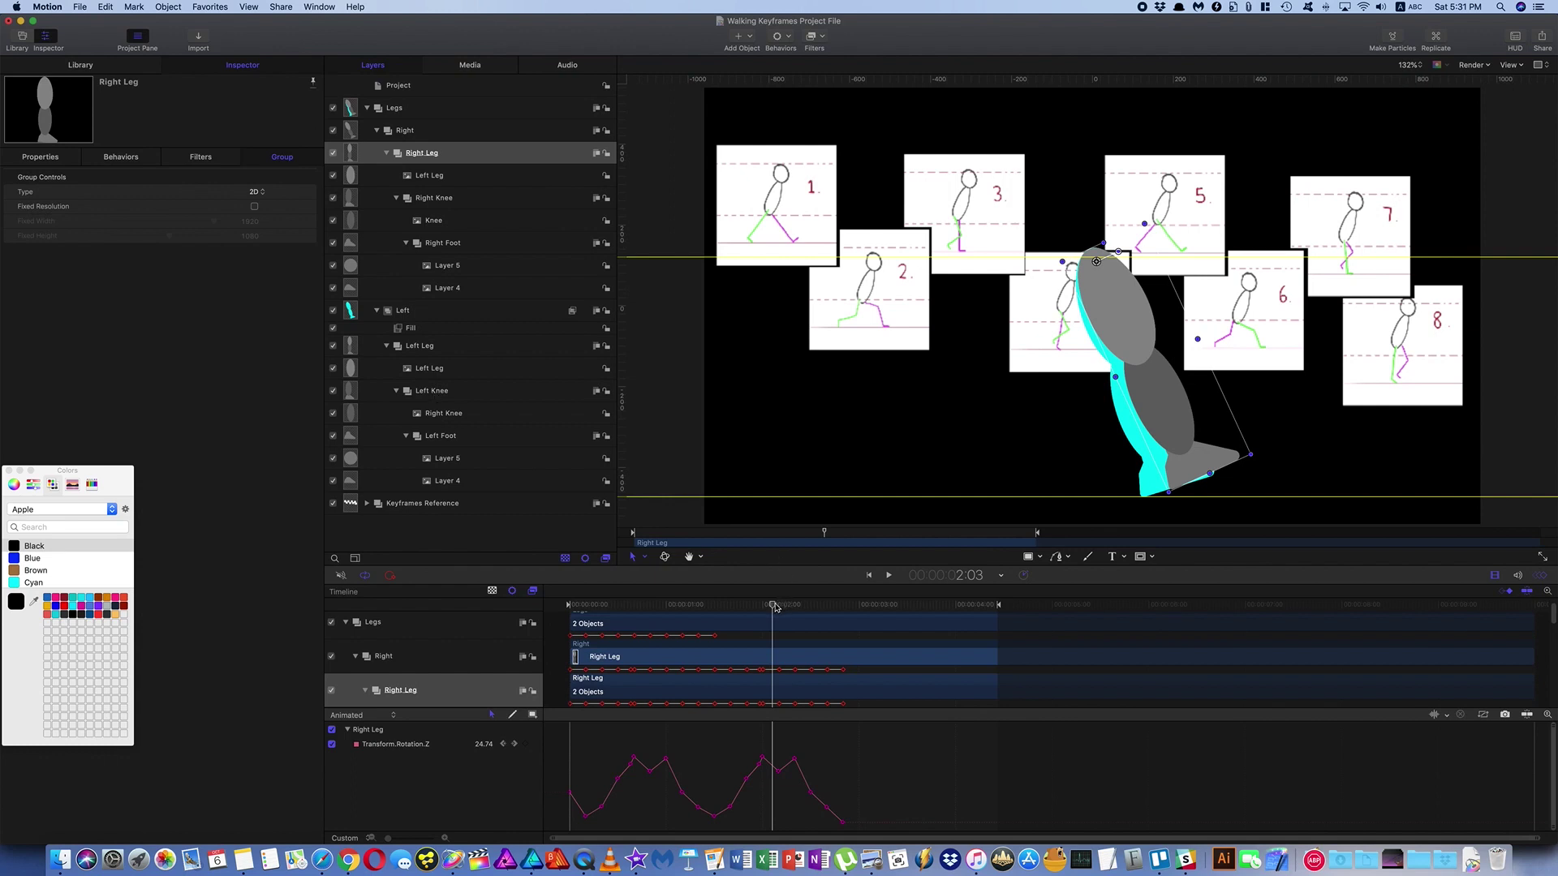
left_click_drag(775, 604, 667, 572)
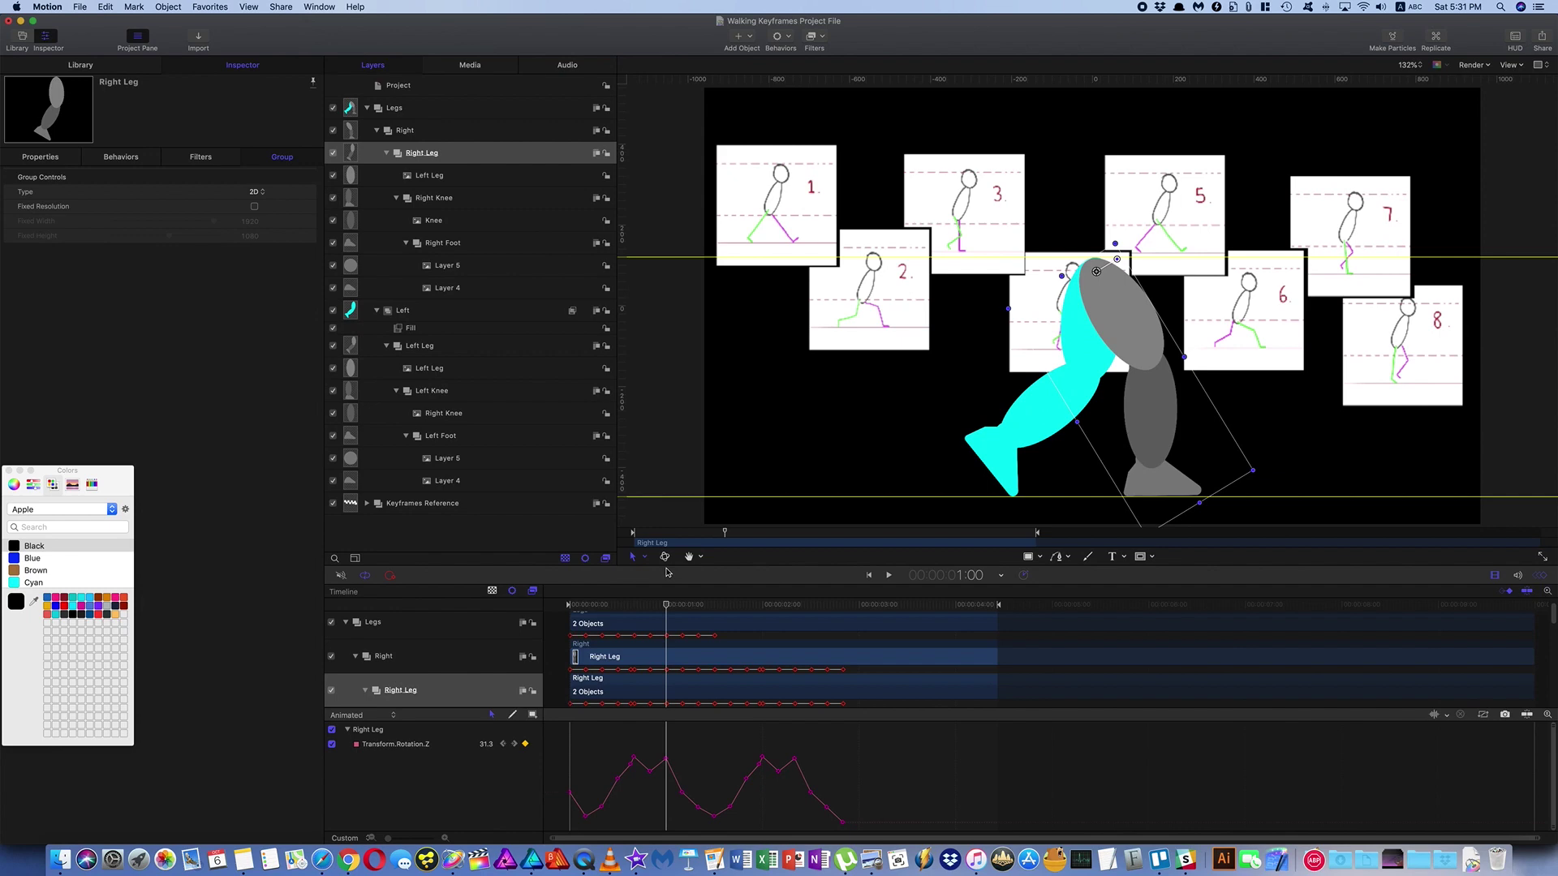
Scrub the timeline to review the repeated walk cycle, checking poses near 2:14, frame 24 and frame 15.
left_click_drag(667, 607, 660, 571)
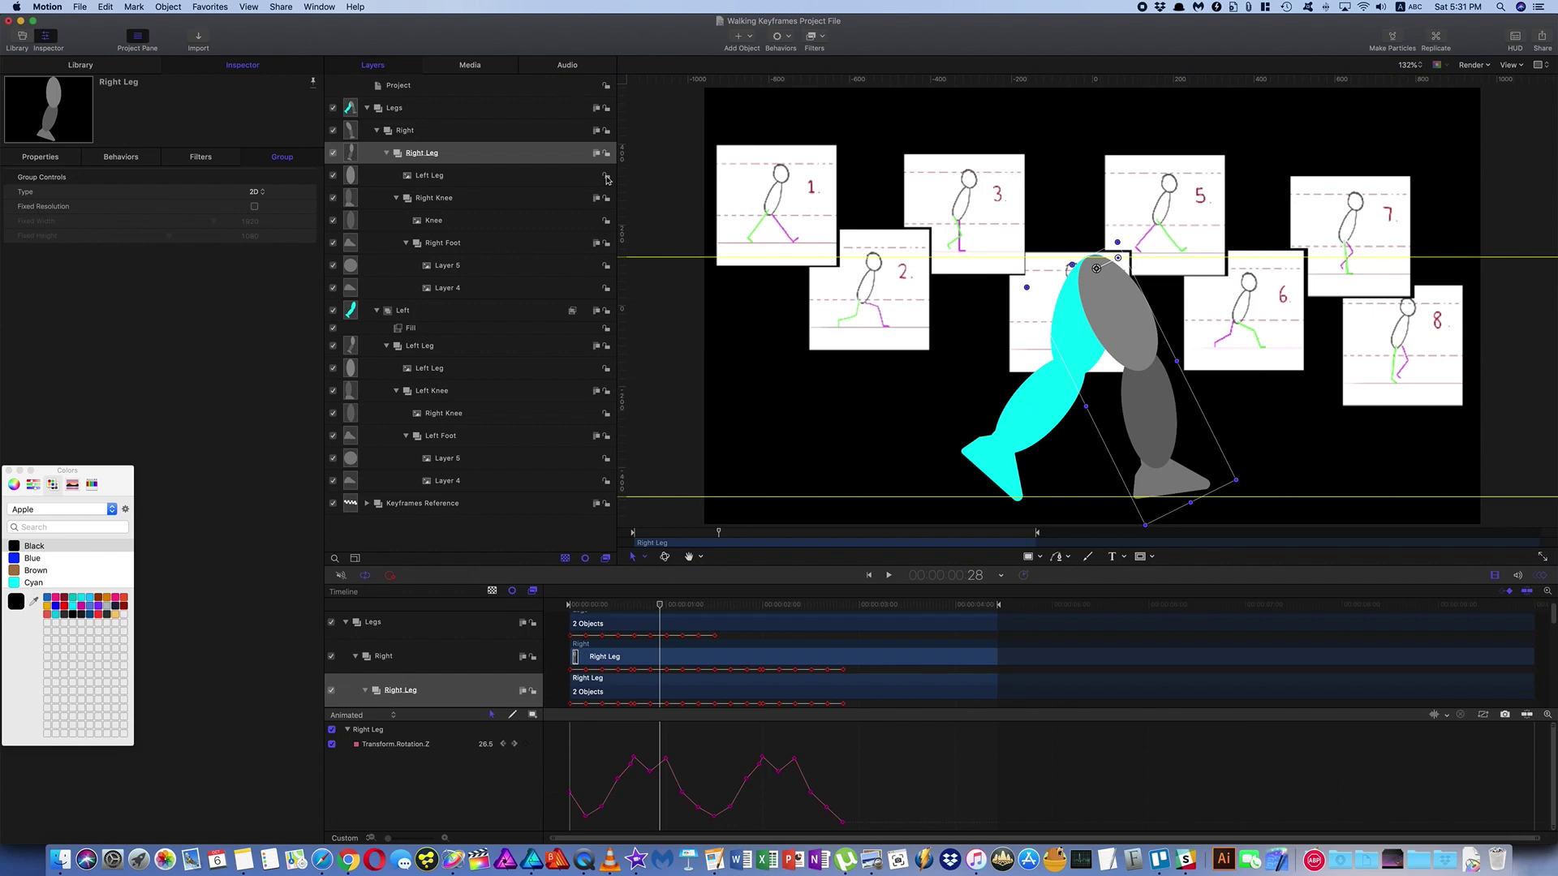
left_click_drag(661, 607, 707, 616)
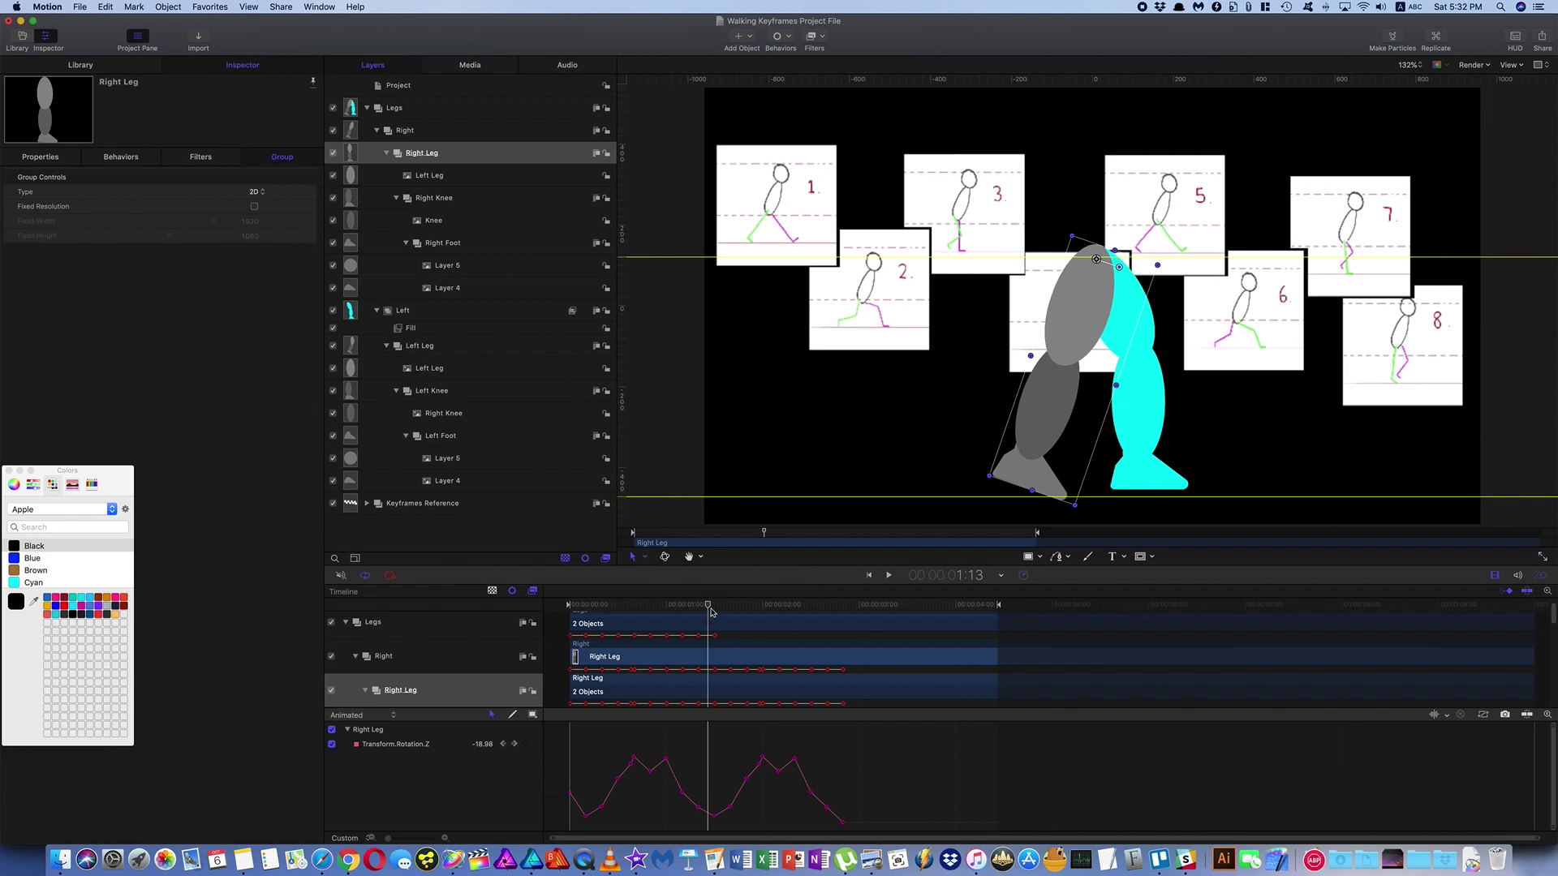
mouse_move(707, 607)
left_mouse_down()
mouse_move(627, 605)
mouse_move(681, 605)
left_mouse_up()
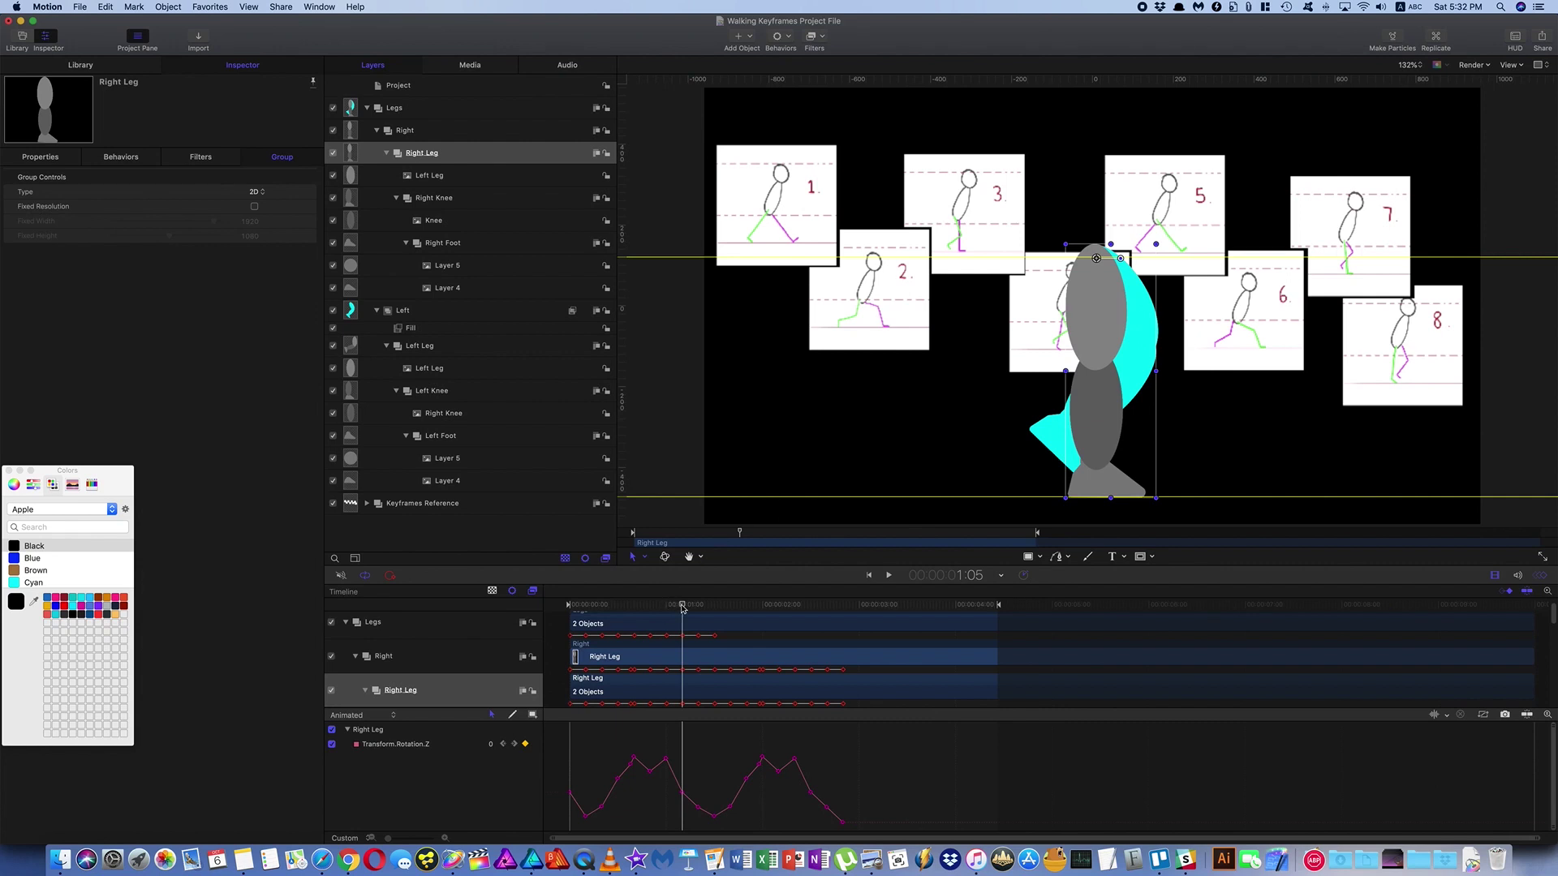
left_click_drag(680, 608, 637, 604)
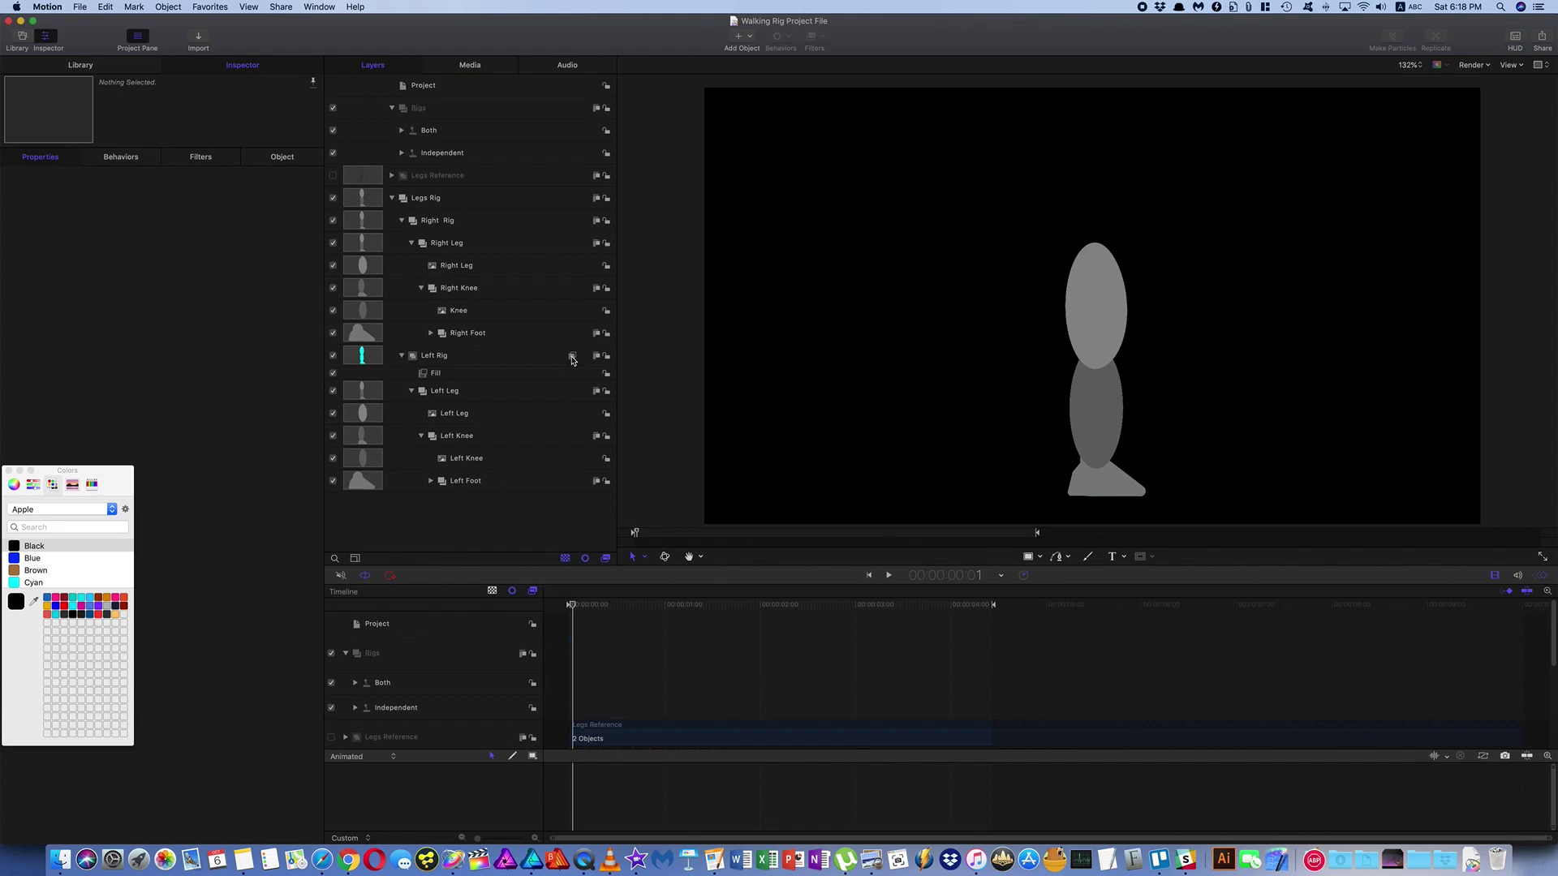
Show the cyan Legs Reference layer, preview frame 11, then deselect all to view the project's published parameters.
left_click(451, 179)
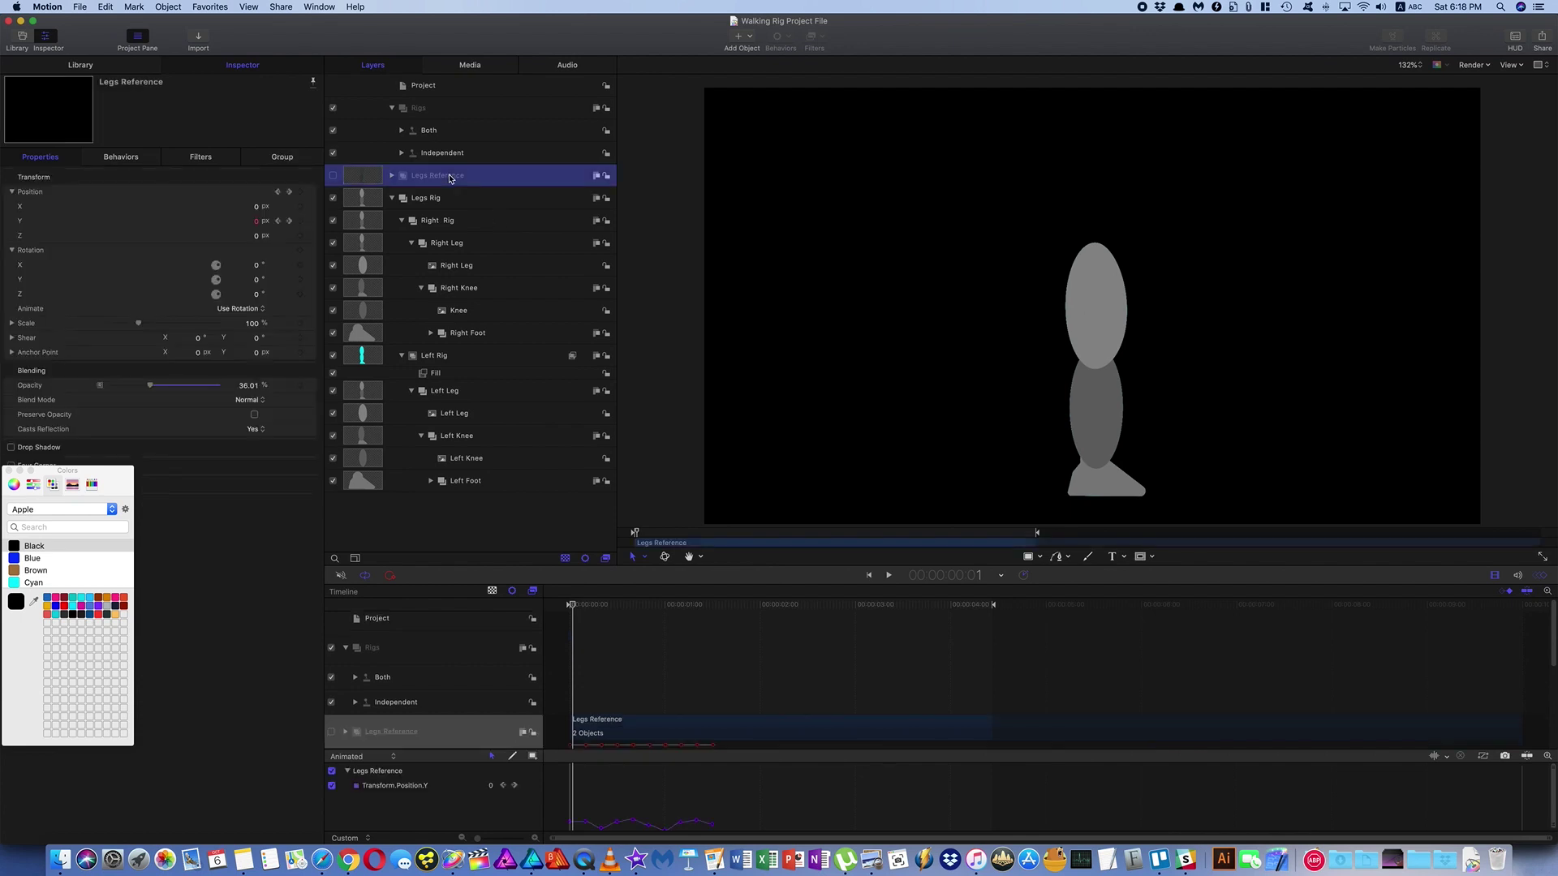
left_click(332, 176)
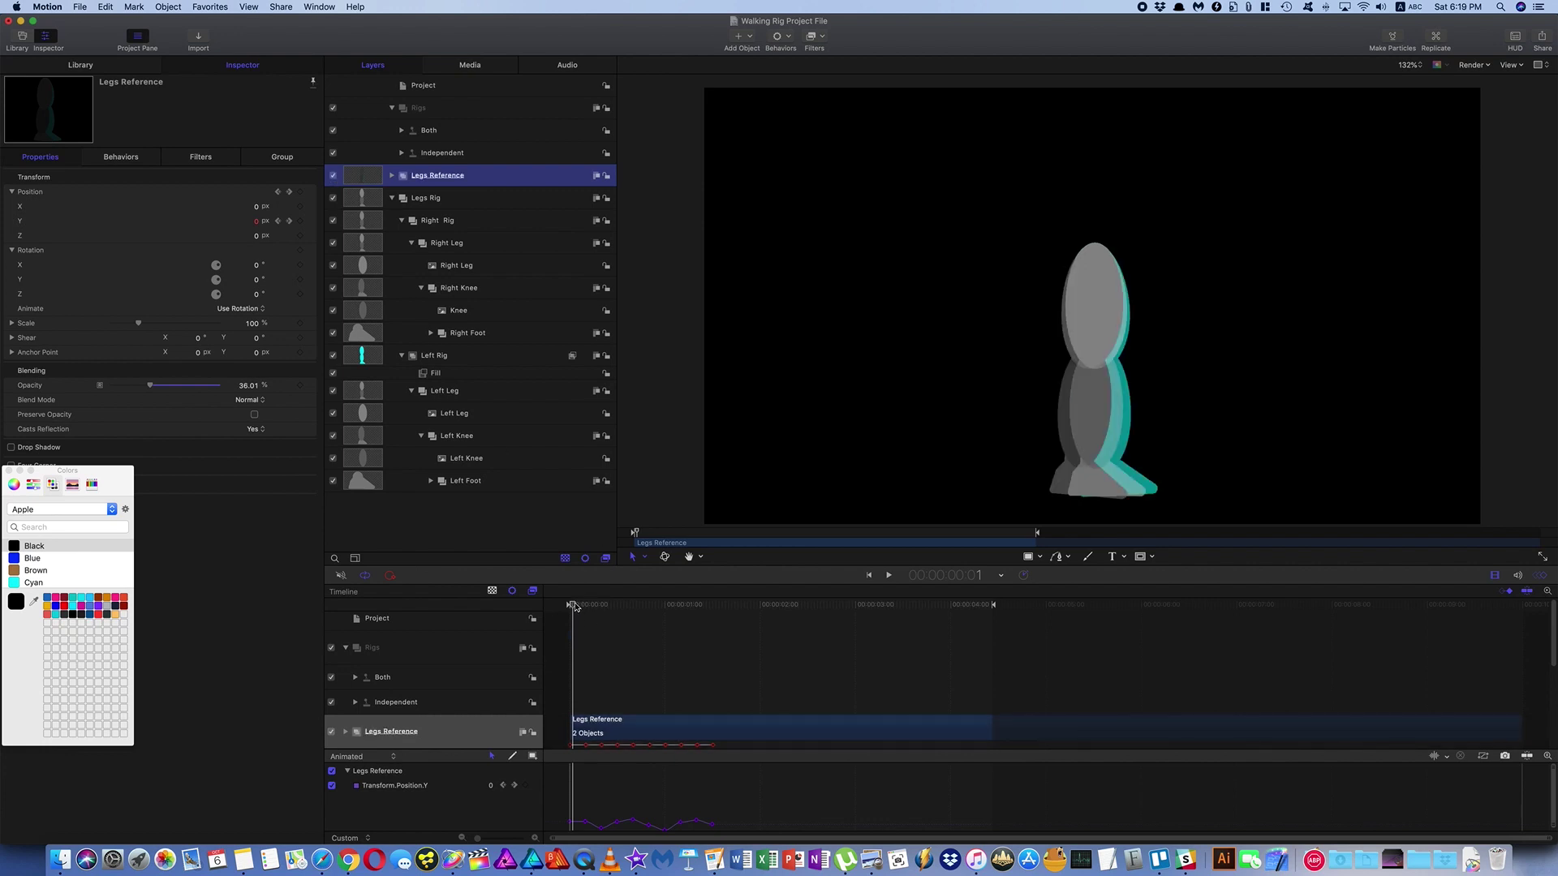
mouse_move(573, 607)
left_mouse_down()
mouse_move(707, 617)
mouse_move(571, 609)
mouse_move(631, 611)
mouse_move(591, 610)
left_mouse_up()
key("shift+super+a")
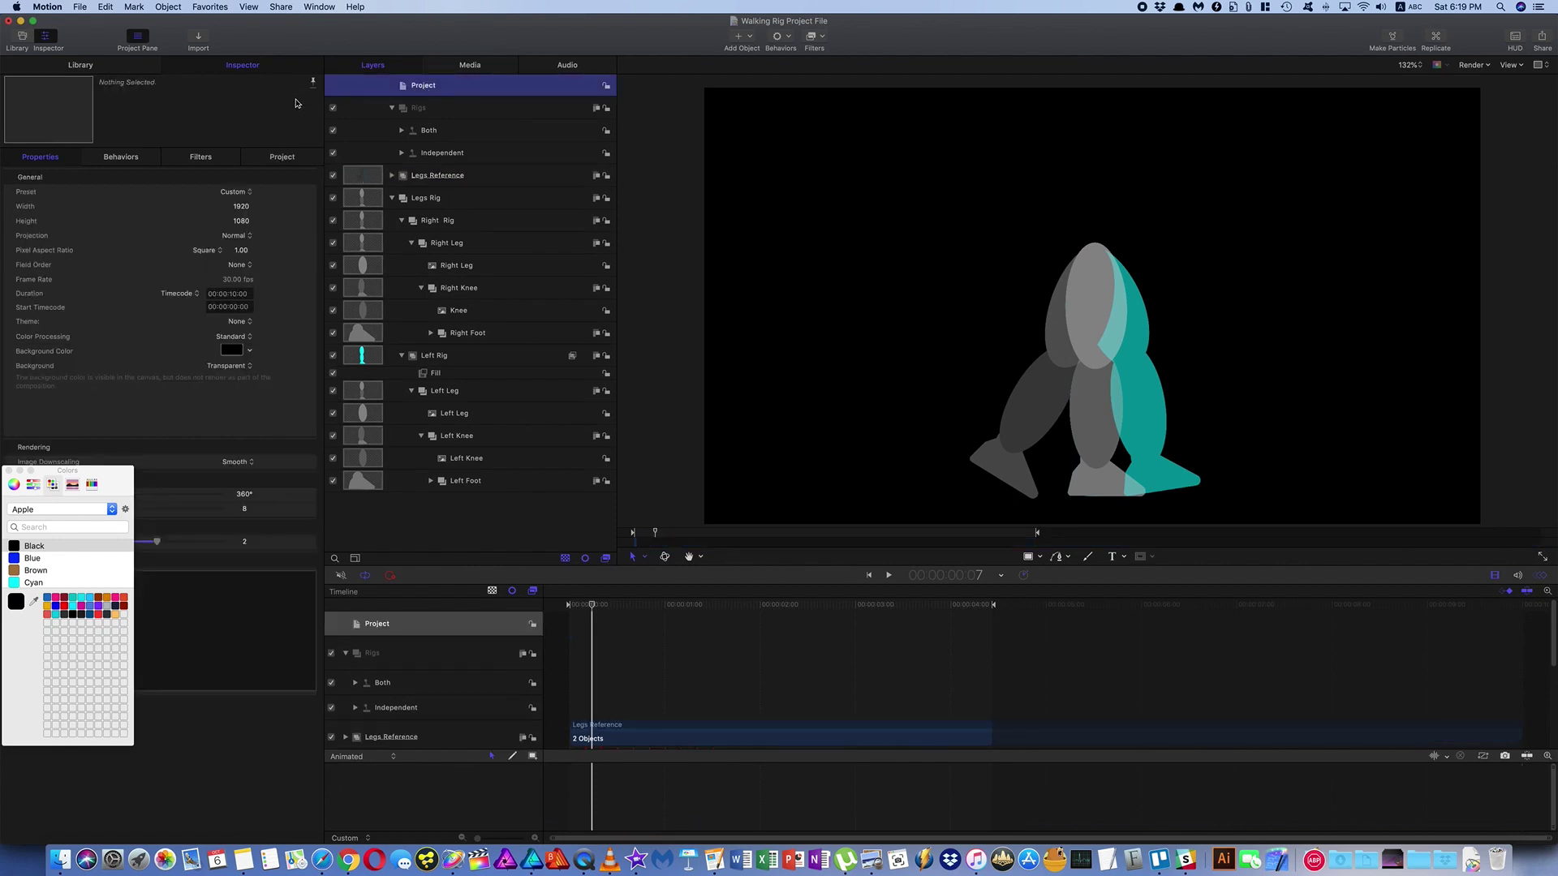
left_click(282, 157)
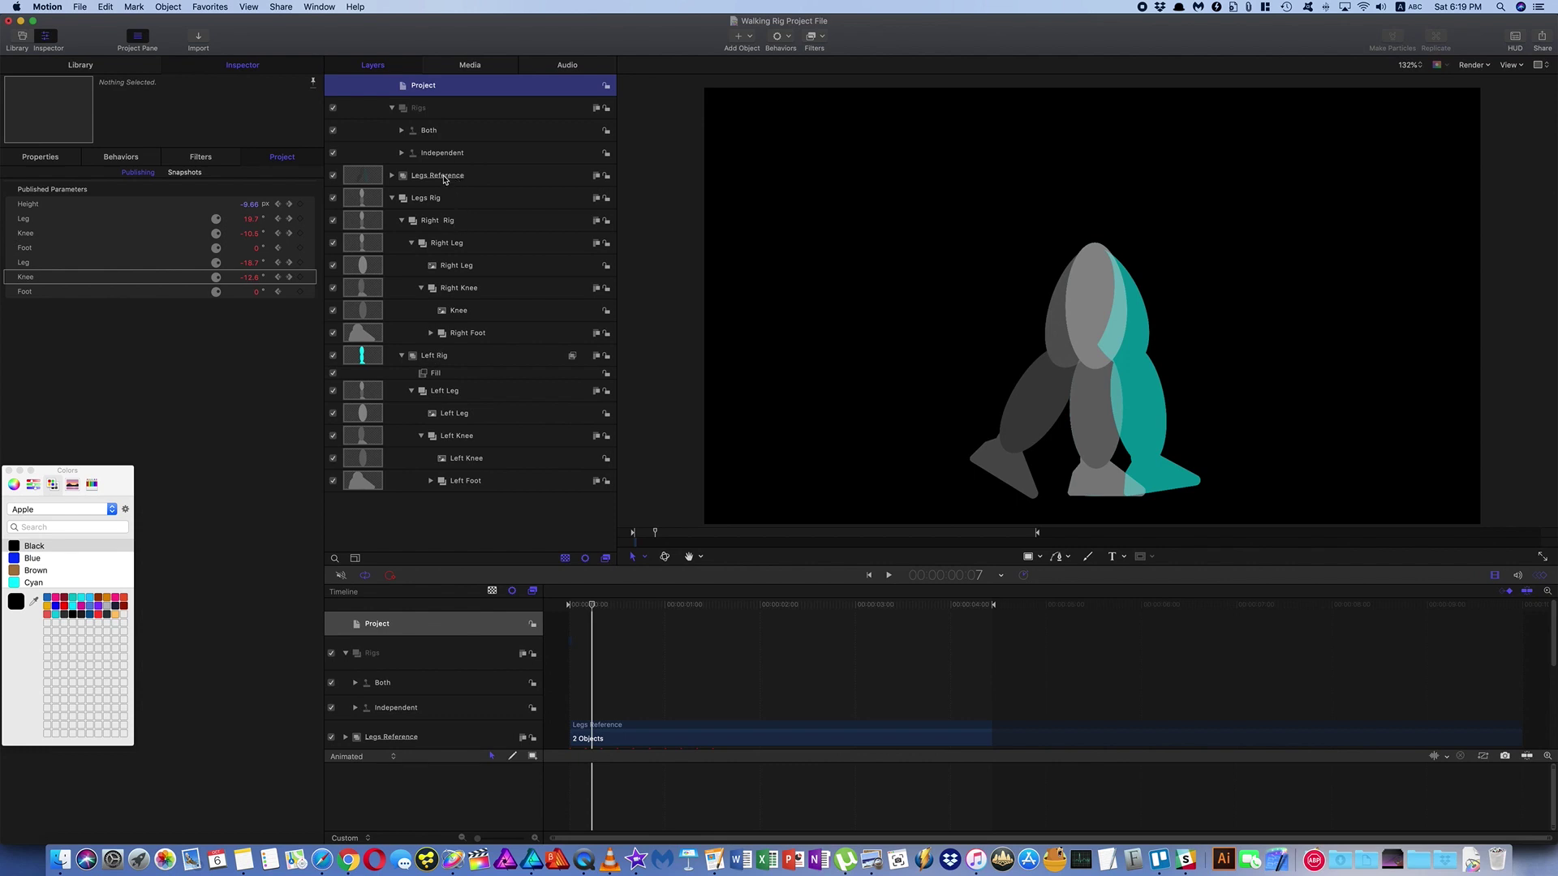
Hide the Legs Reference layer and browse the Legs Rig, Right Rig, Right Leg and Right Knee groups.
left_click(332, 175)
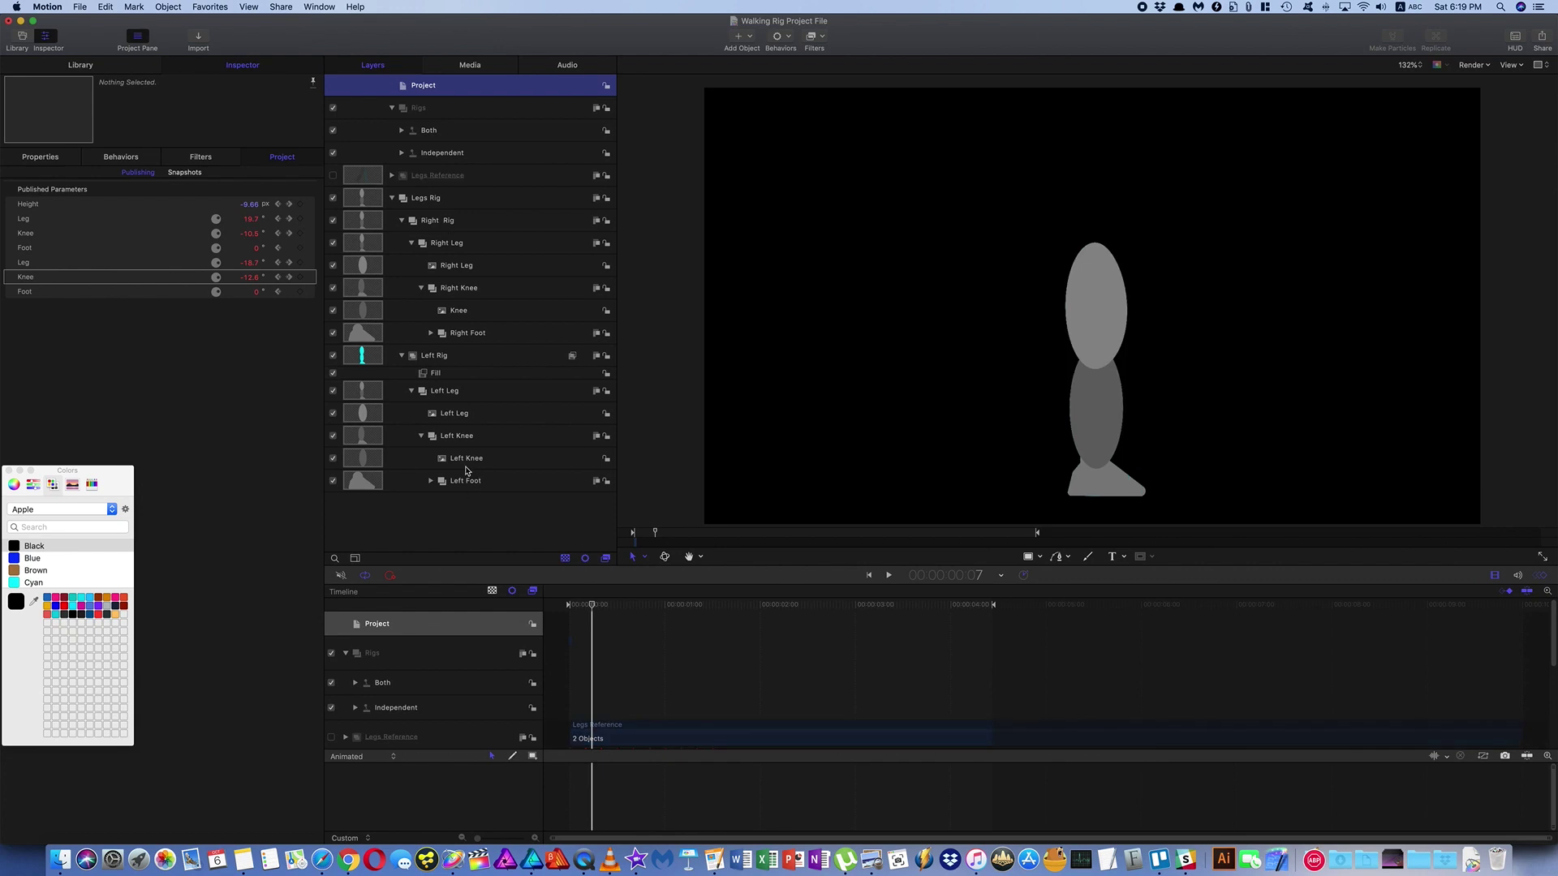
left_click(438, 202)
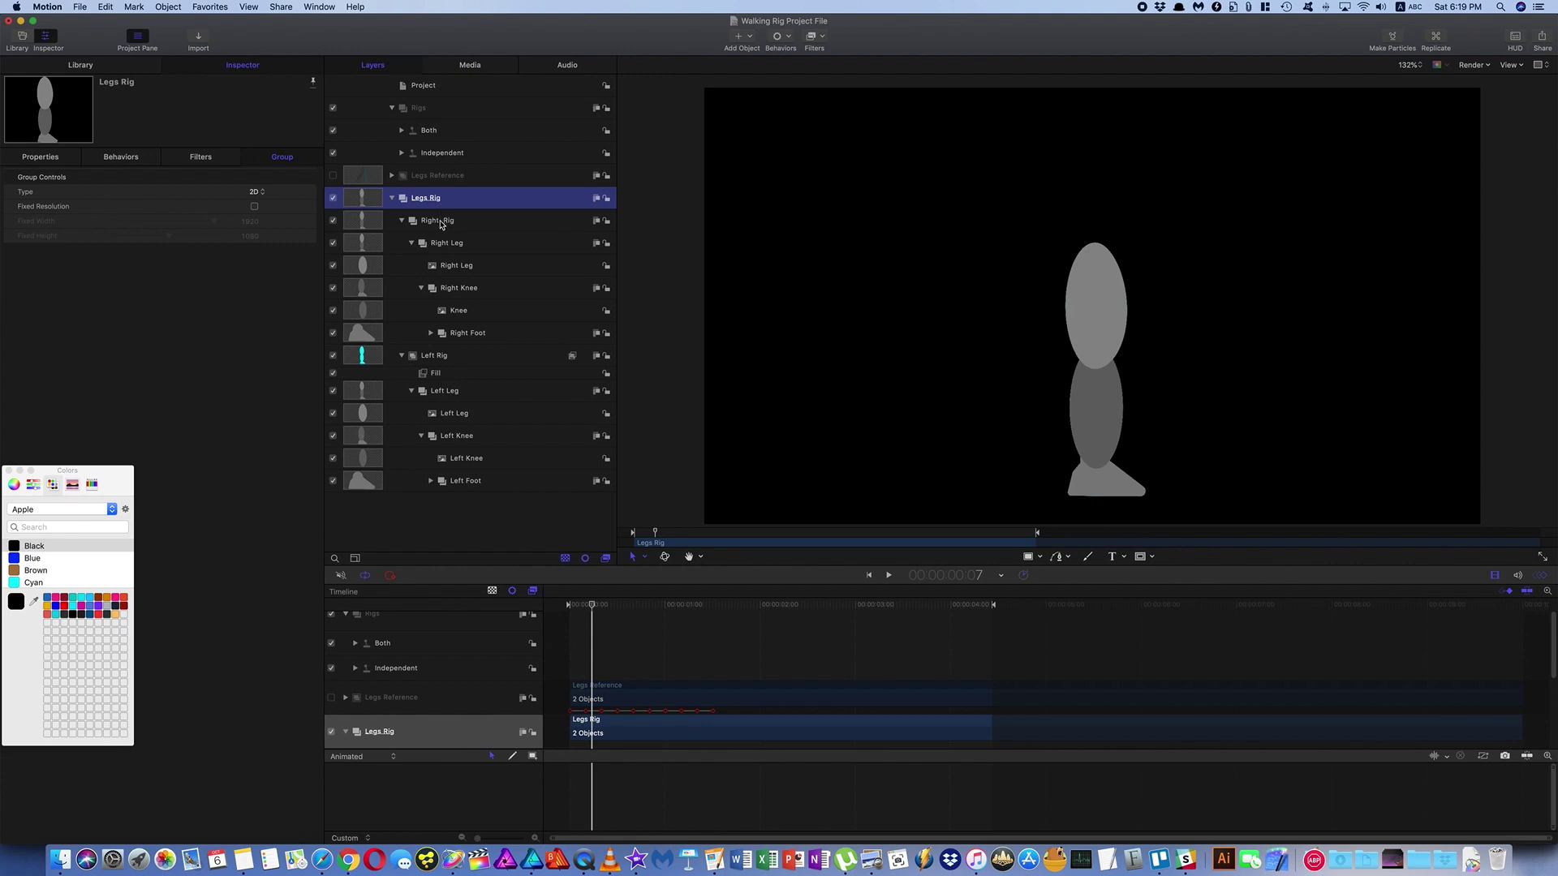
left_click(440, 222)
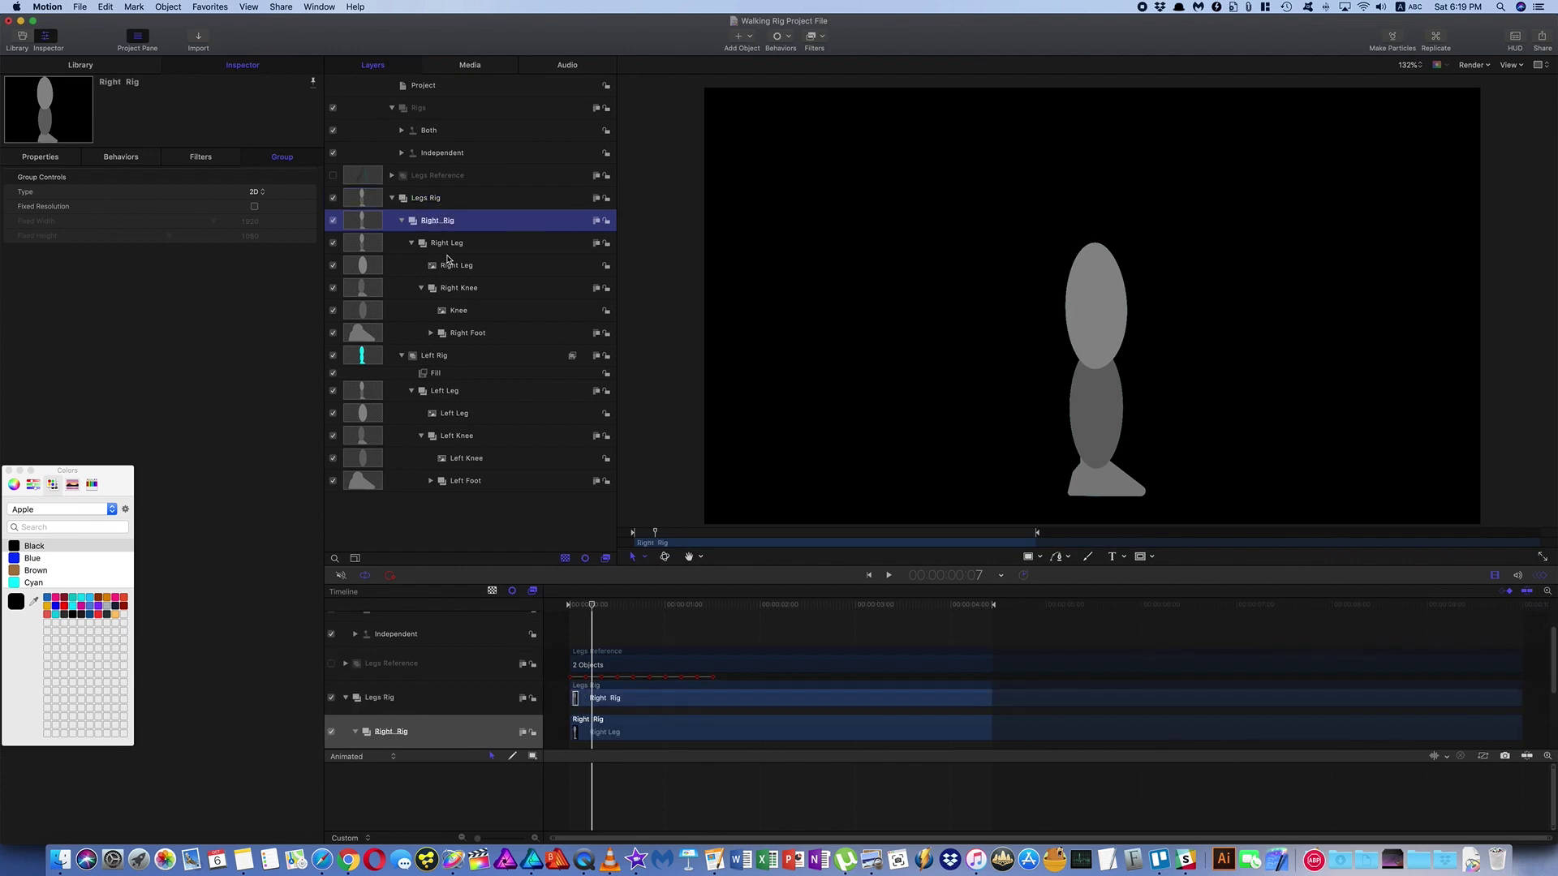
left_click(448, 244)
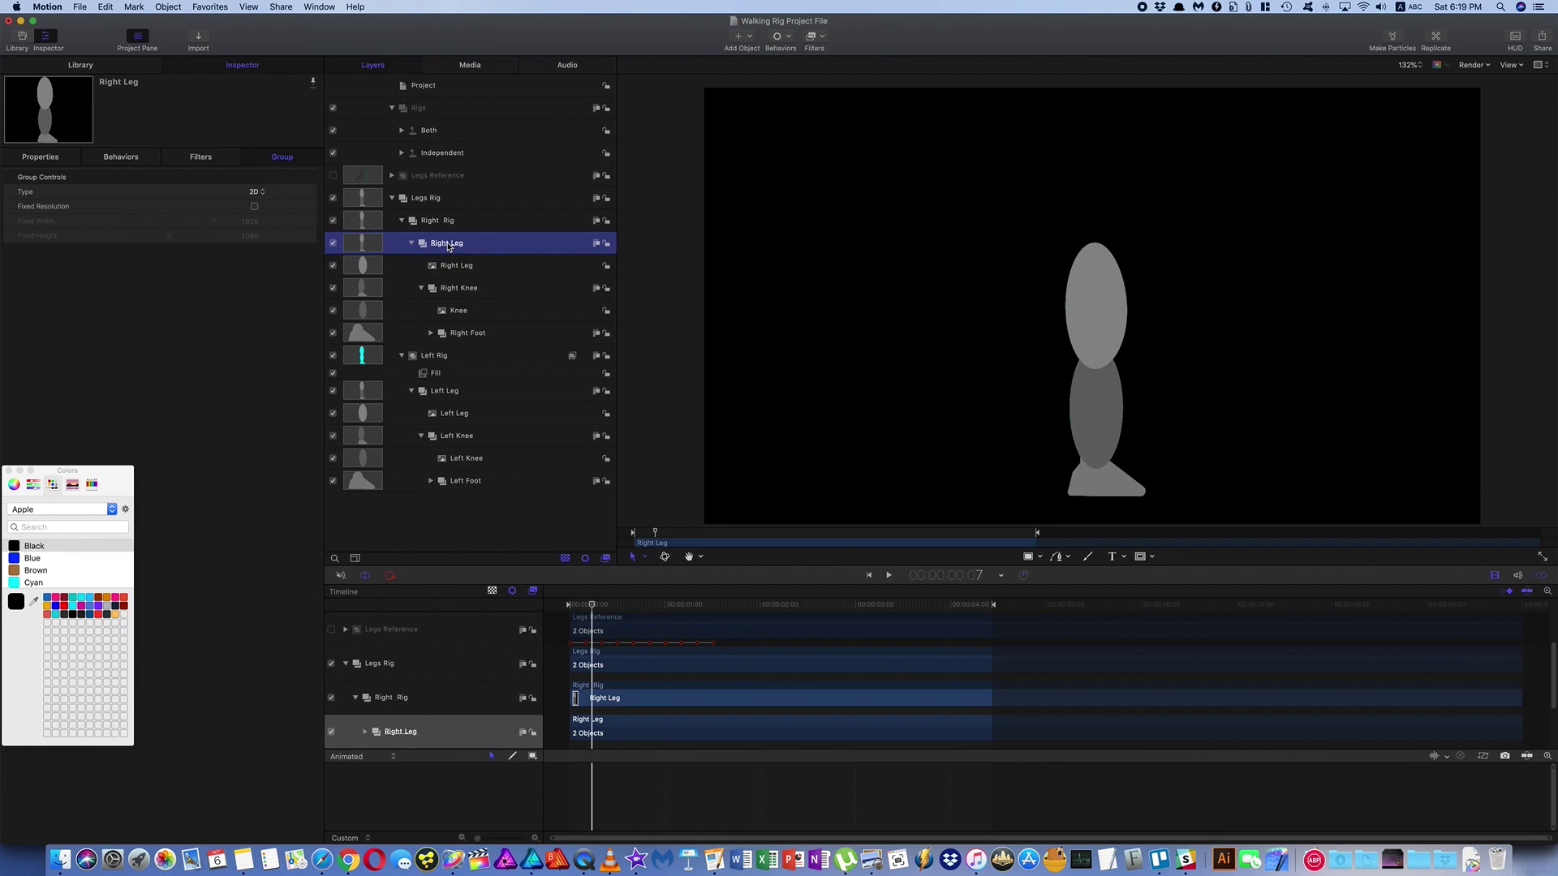
left_click(453, 290)
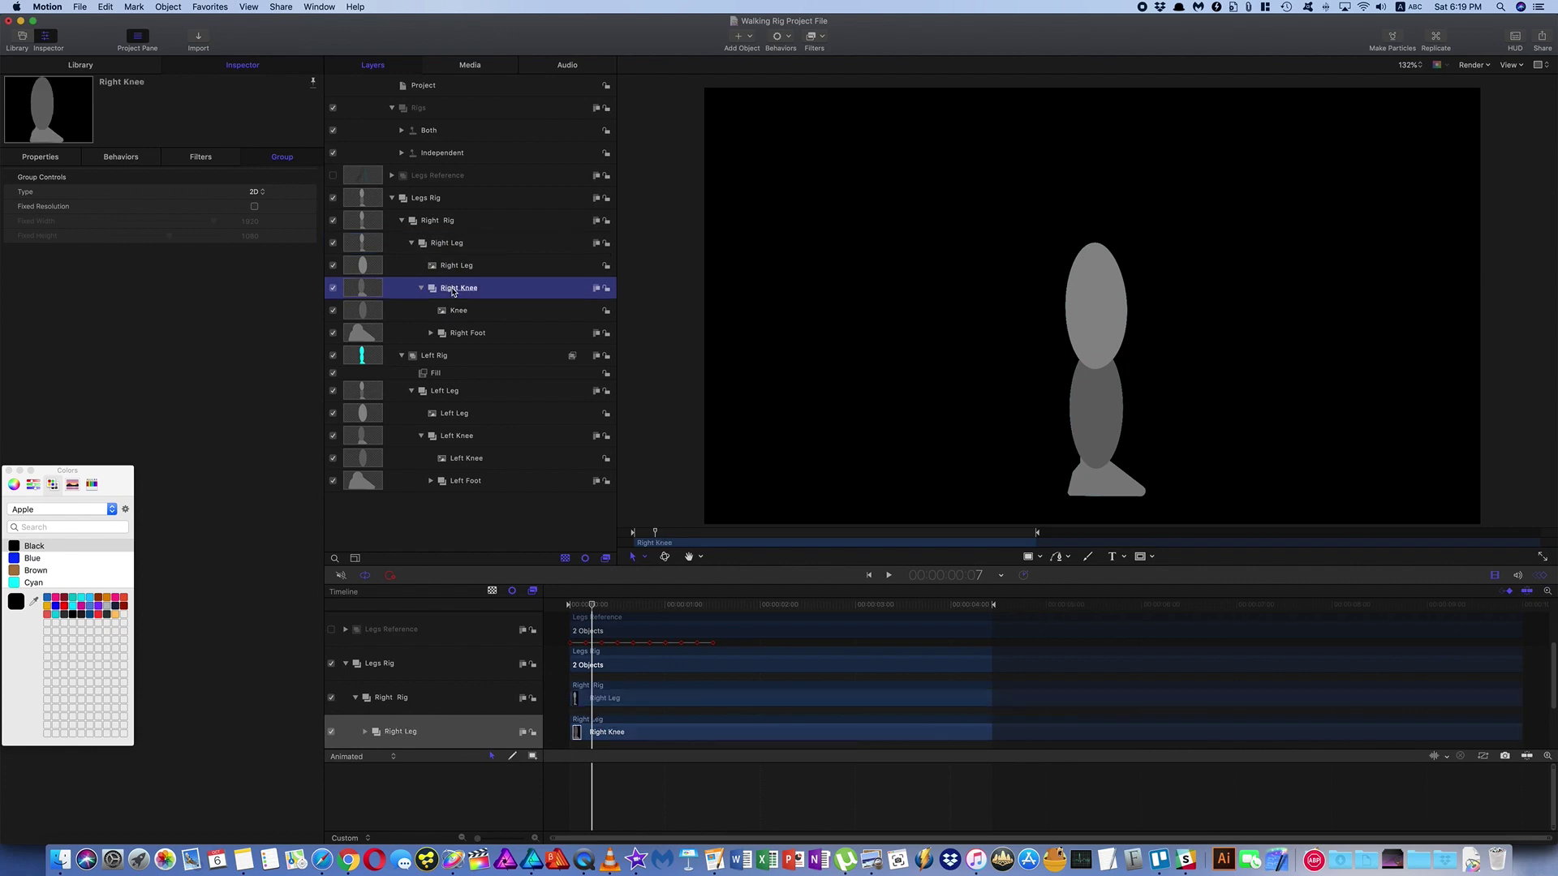
Expand the Independent rig and inspect its Right and Left widgets, each set to 0.
left_click(403, 153)
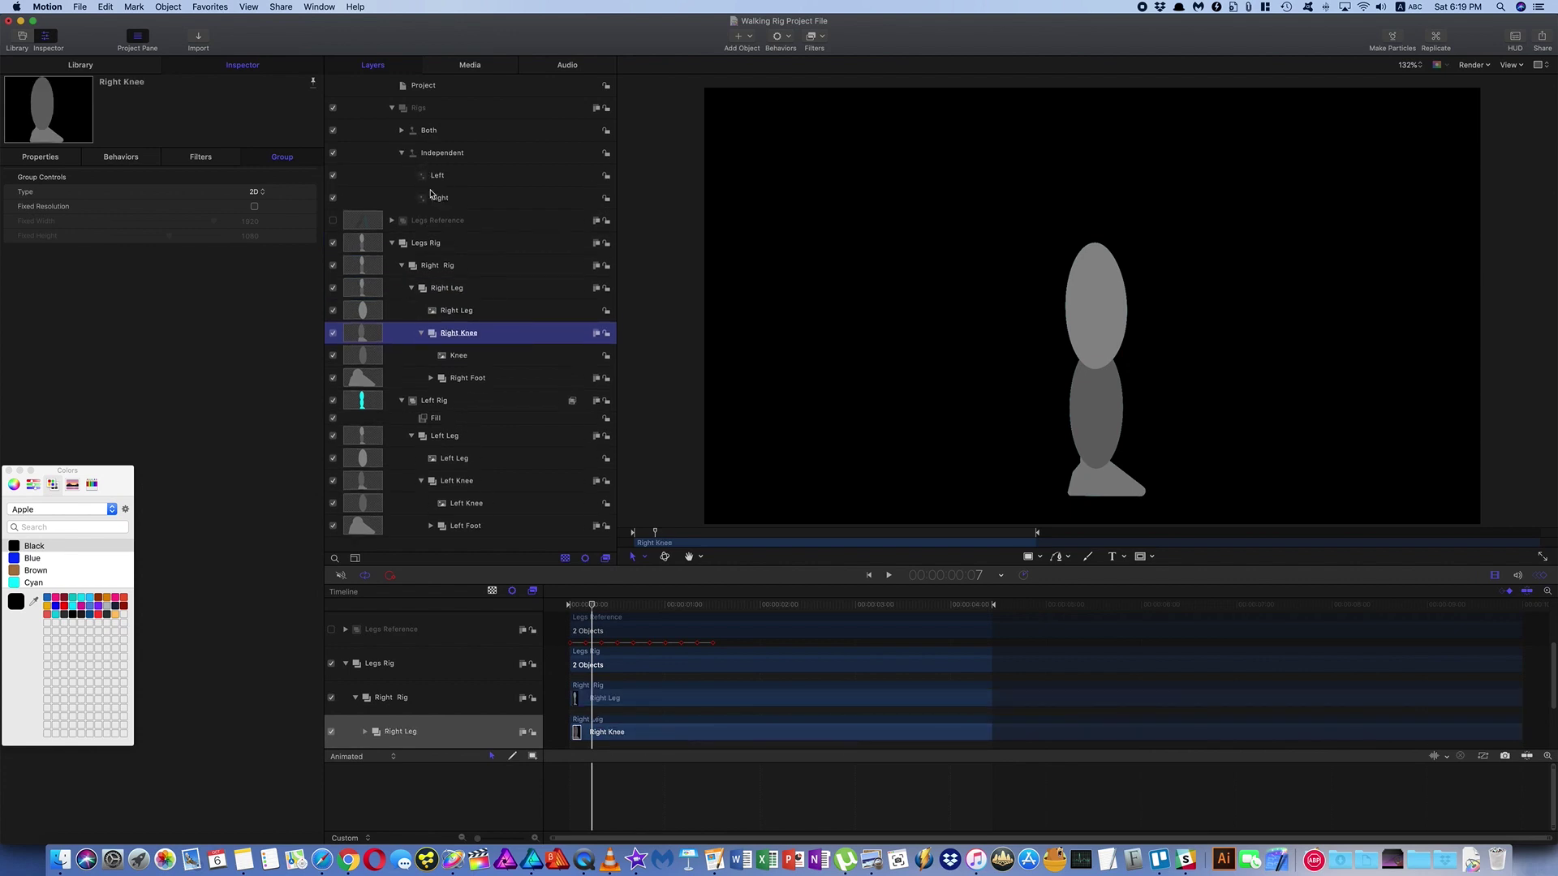
left_click(440, 200)
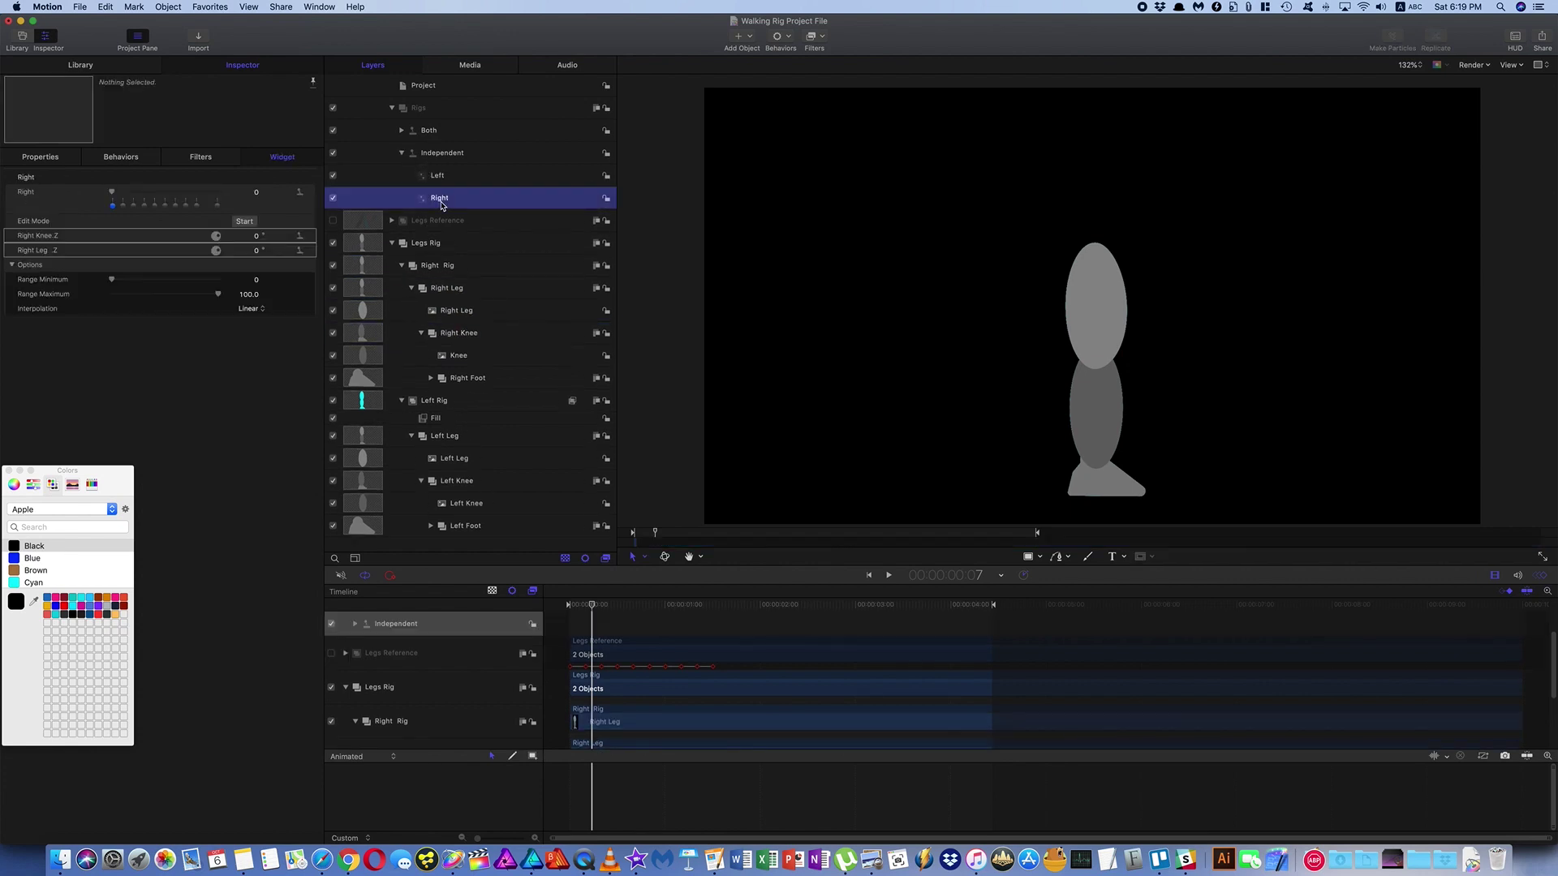
left_click(462, 482)
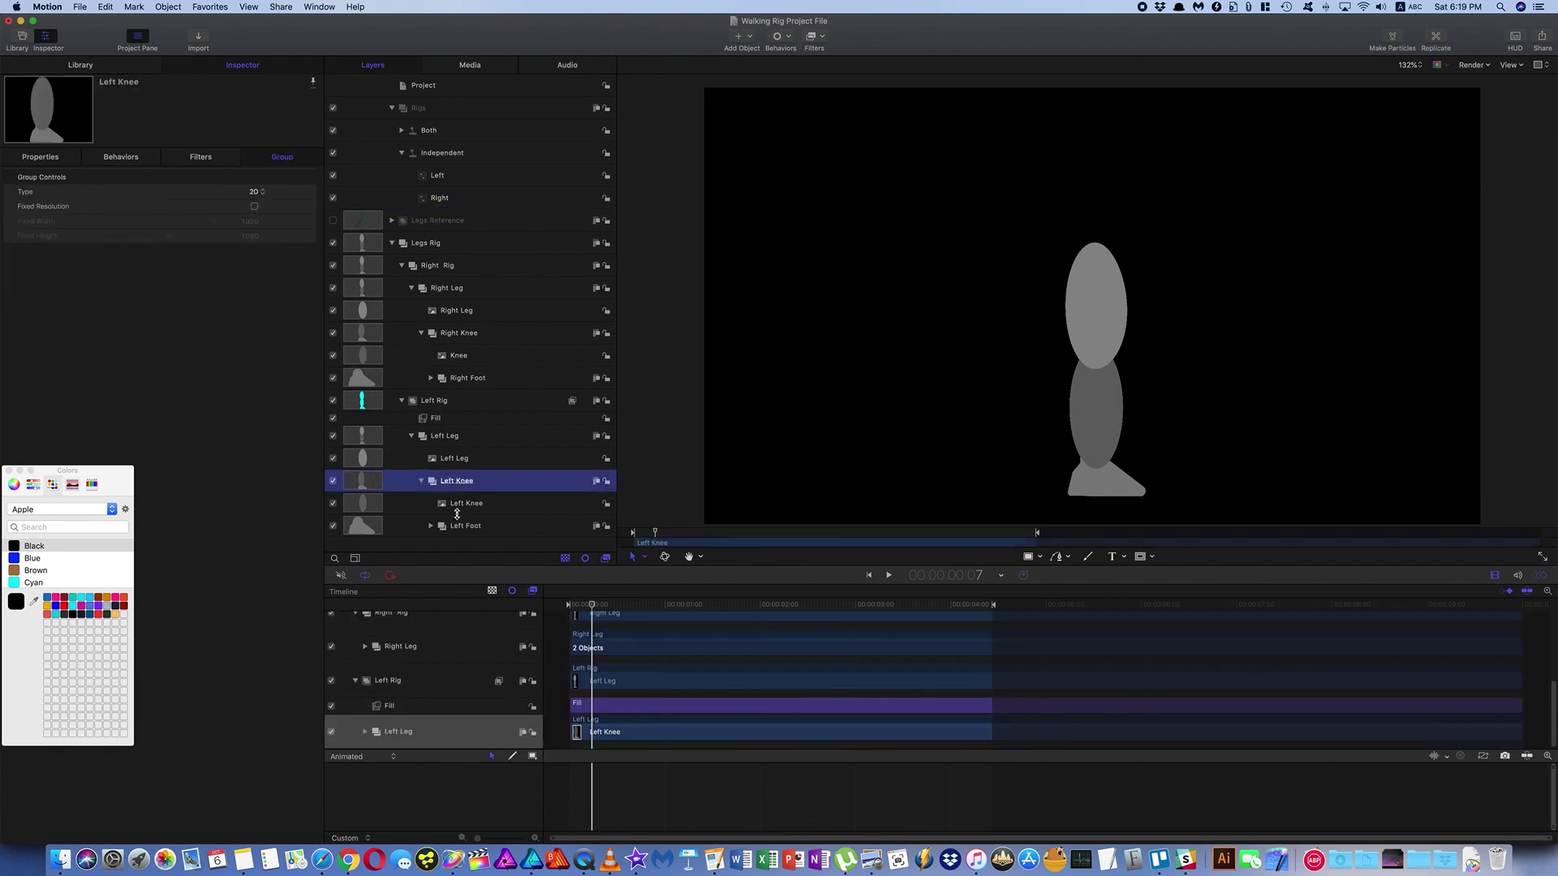
left_click(452, 180)
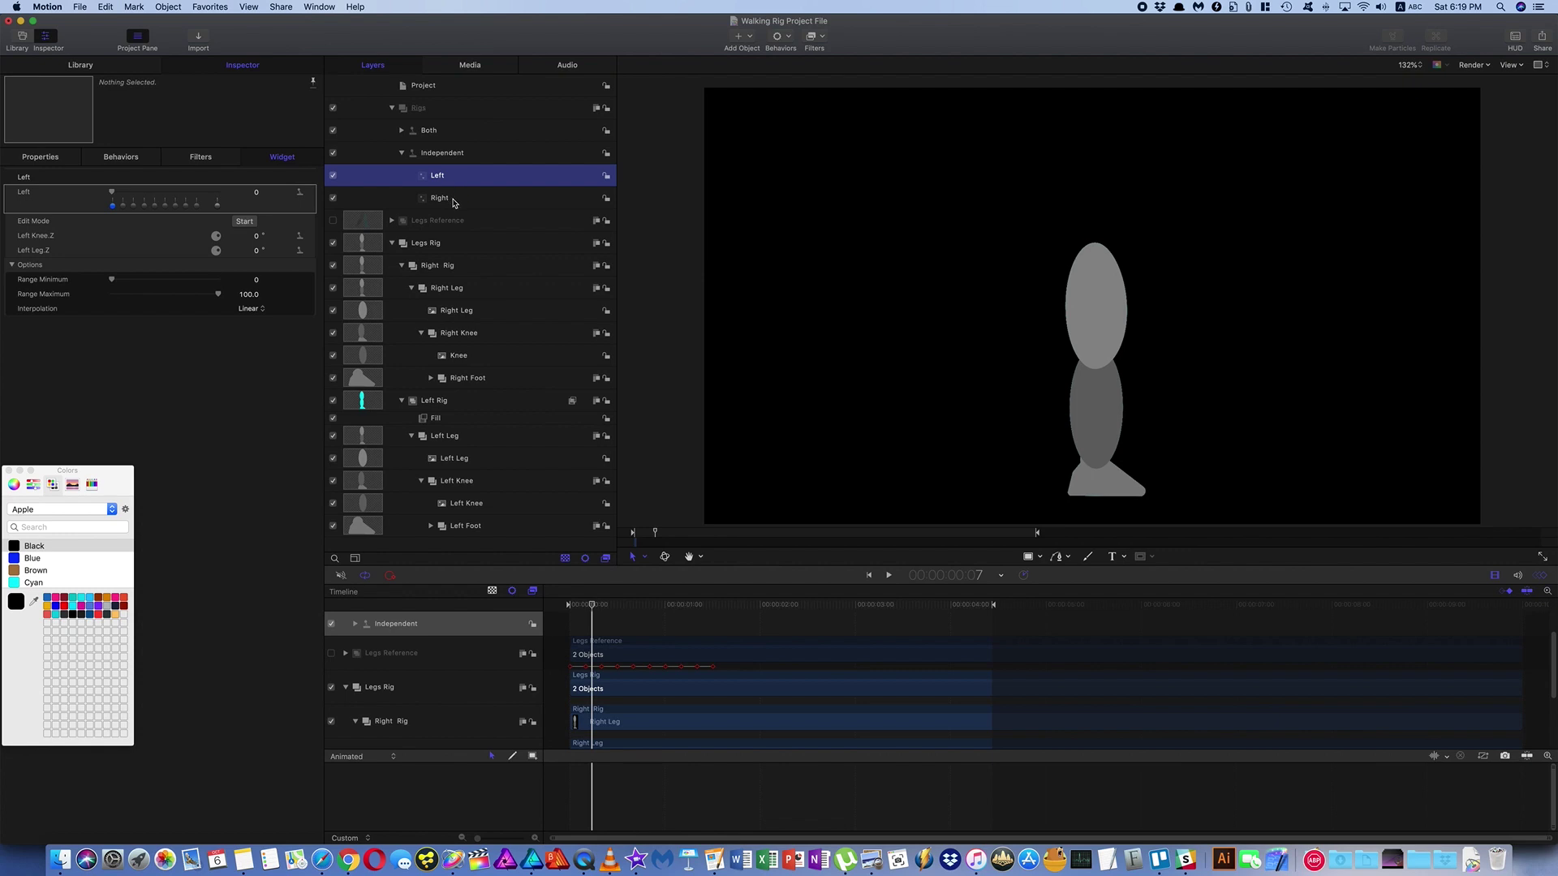
left_click(454, 201)
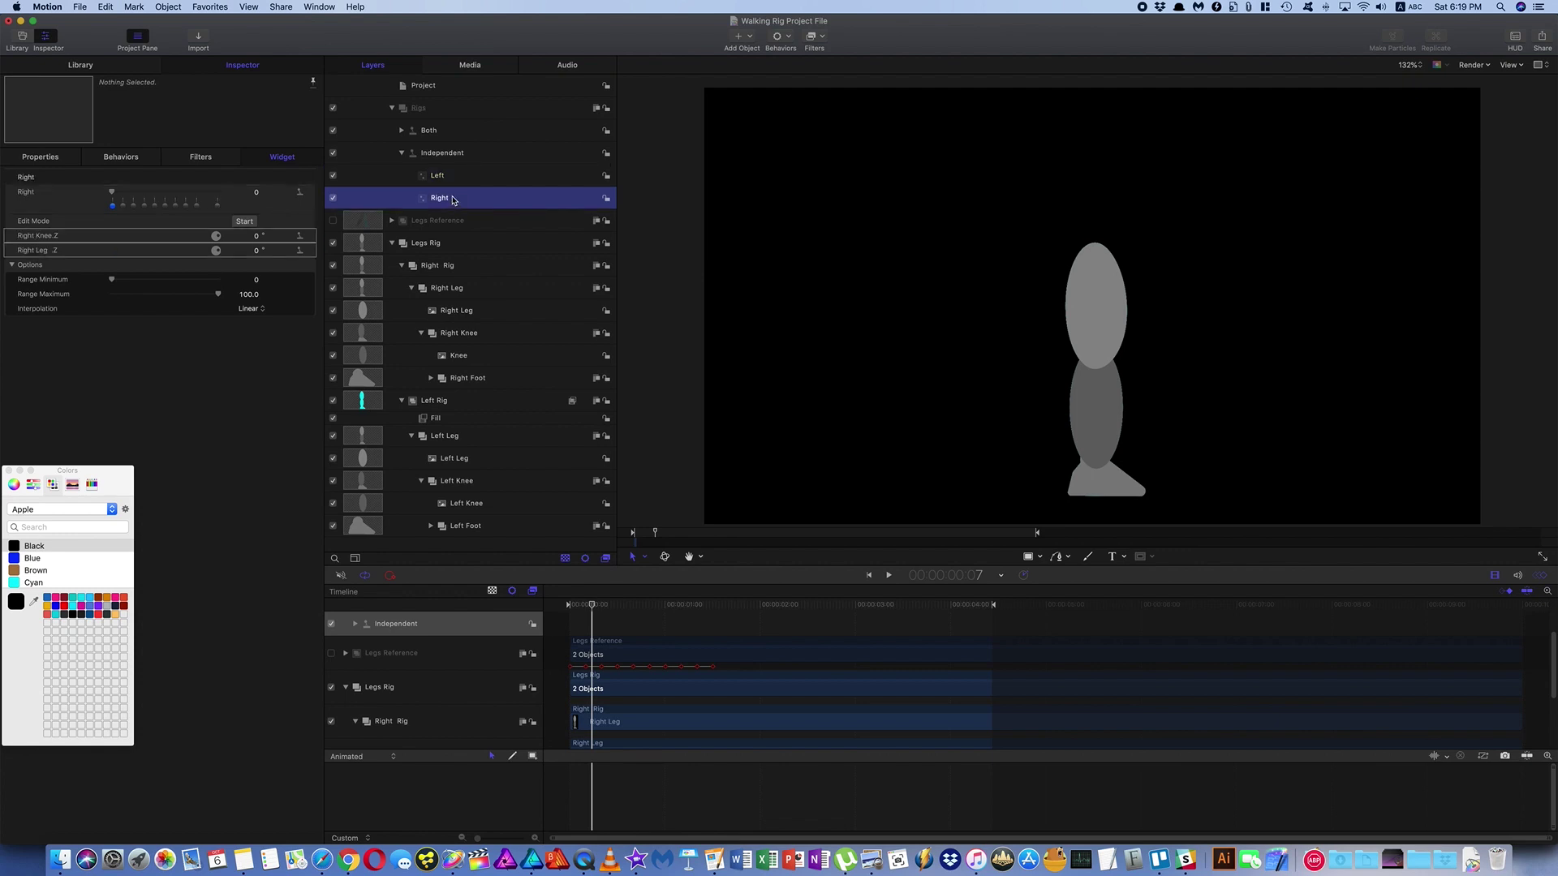
left_click(446, 135)
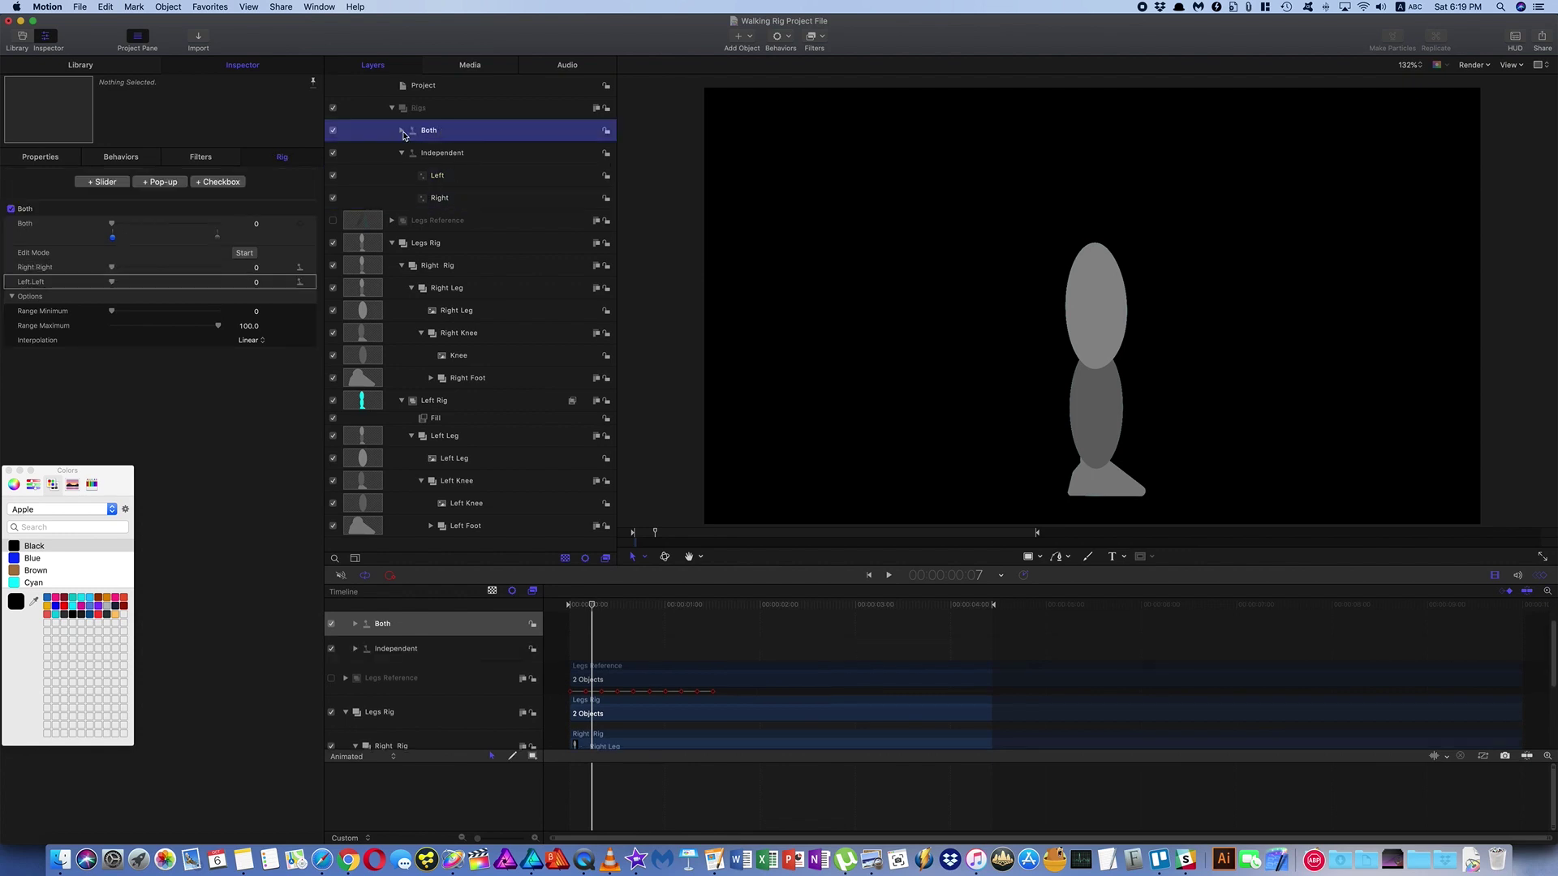
Select the Both widget and keyframe its Both value at frame 0.
left_click(403, 131)
left_click(453, 153)
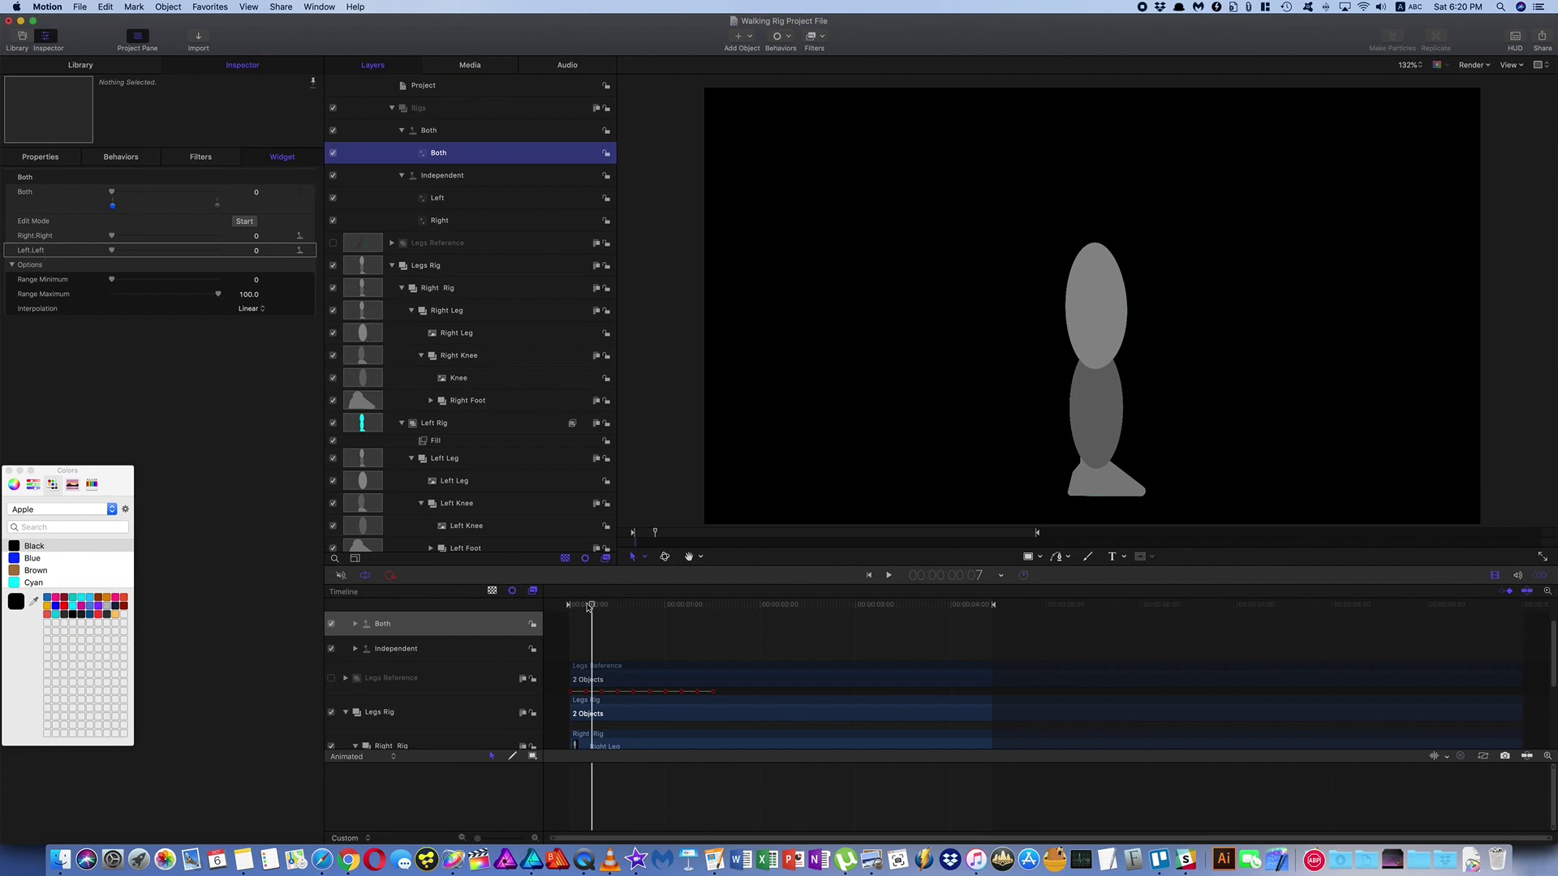
left_click_drag(589, 607, 533, 600)
mouse_move(113, 193)
left_mouse_down()
mouse_move(217, 197)
mouse_move(110, 196)
left_mouse_up()
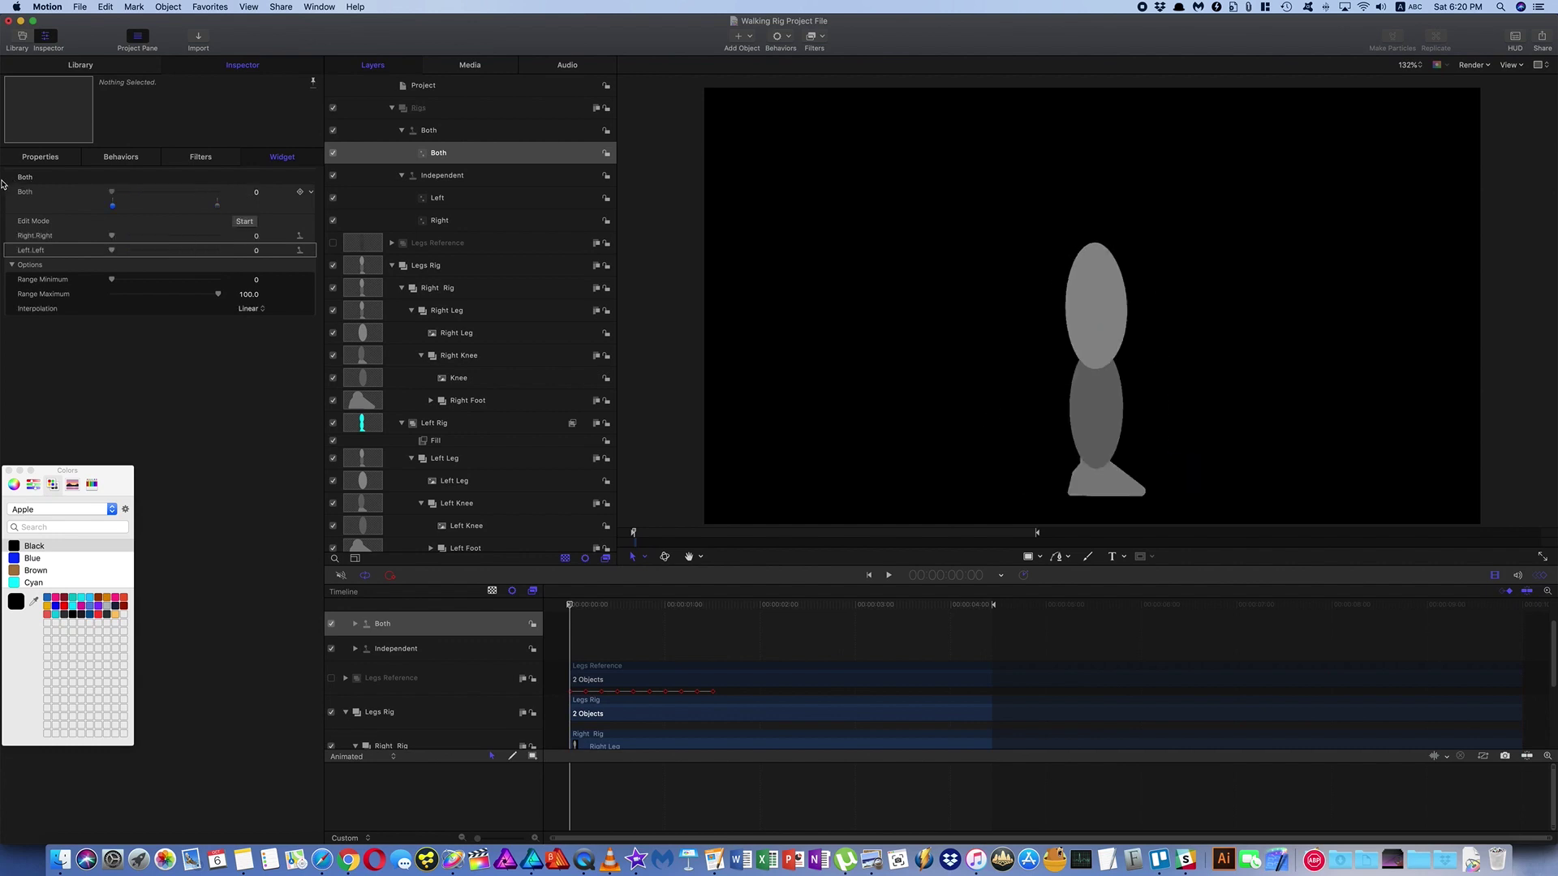
left_click(300, 194)
Raise Both to 100 at about one second and play back the legs bending.
left_click_drag(574, 607, 717, 623)
left_click_drag(114, 195, 217, 193)
key("Home")
key("space")
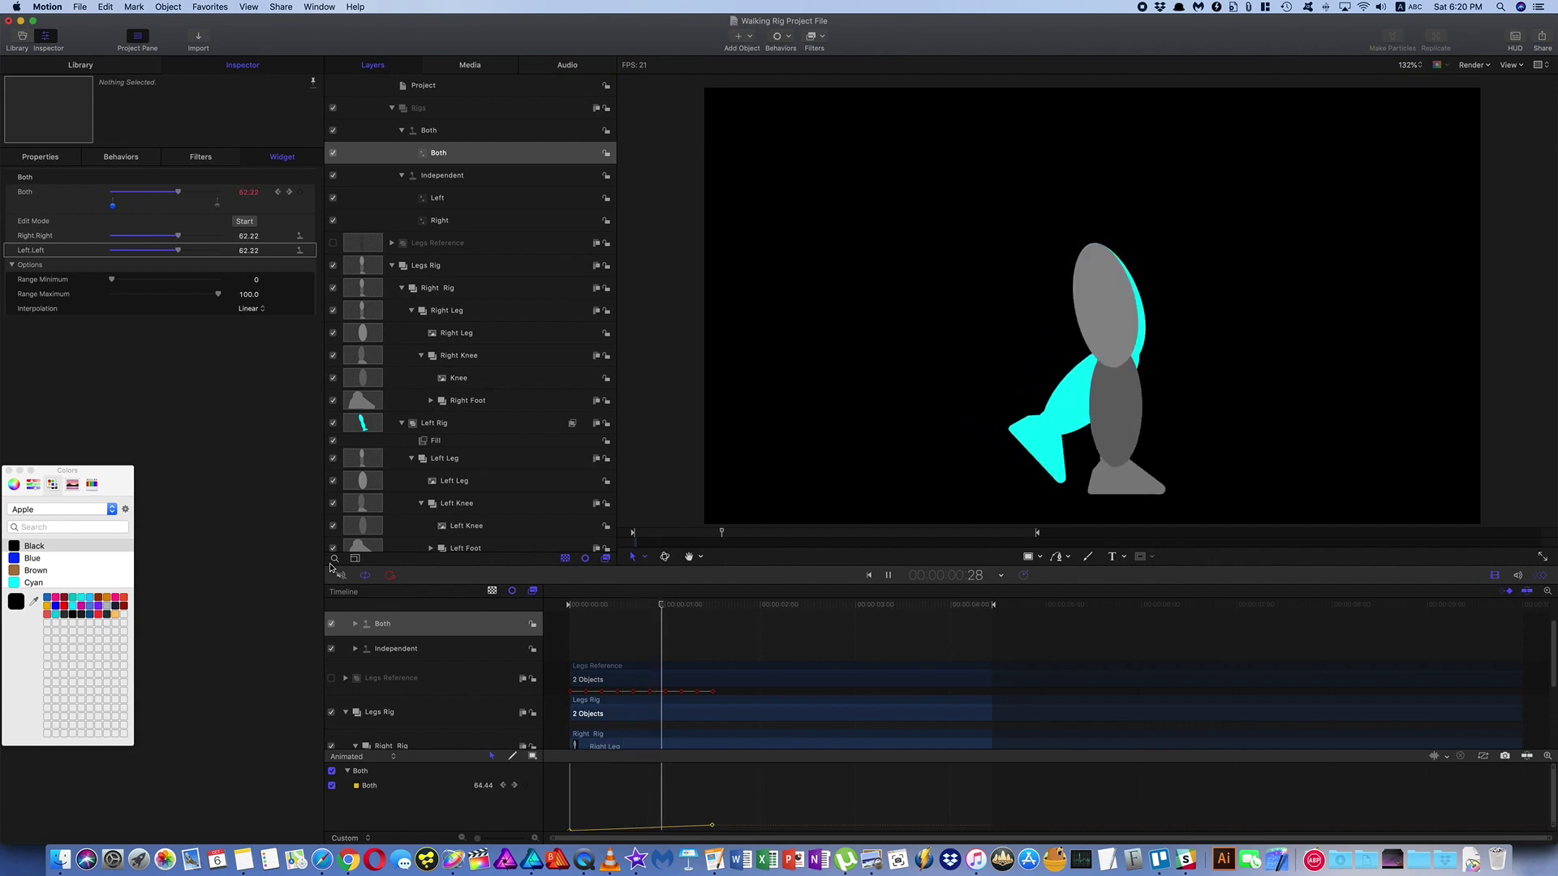
key("space")
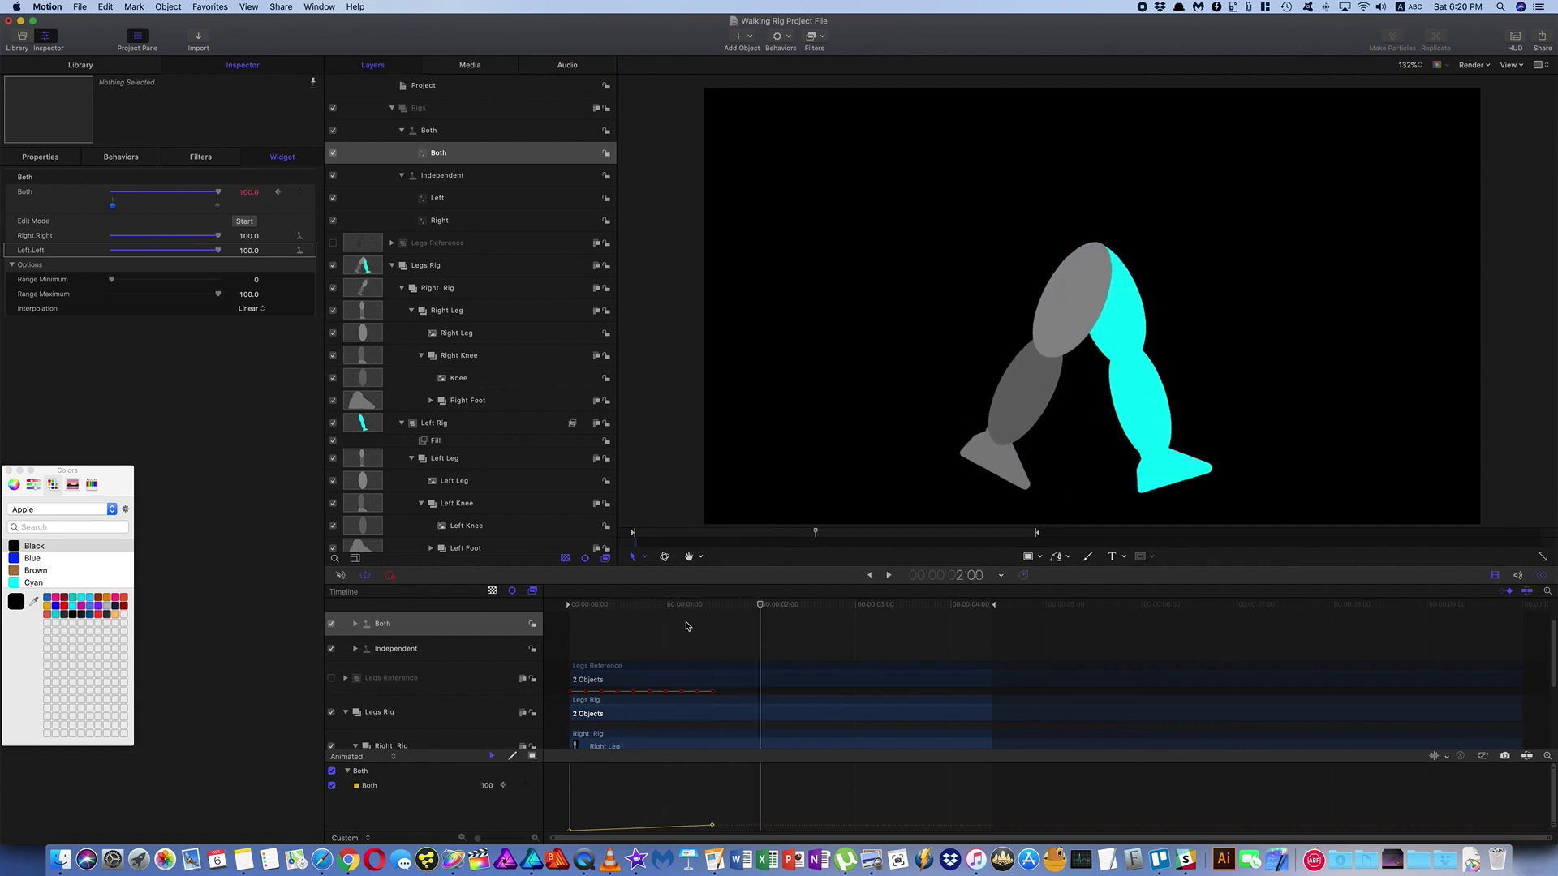
key("Home")
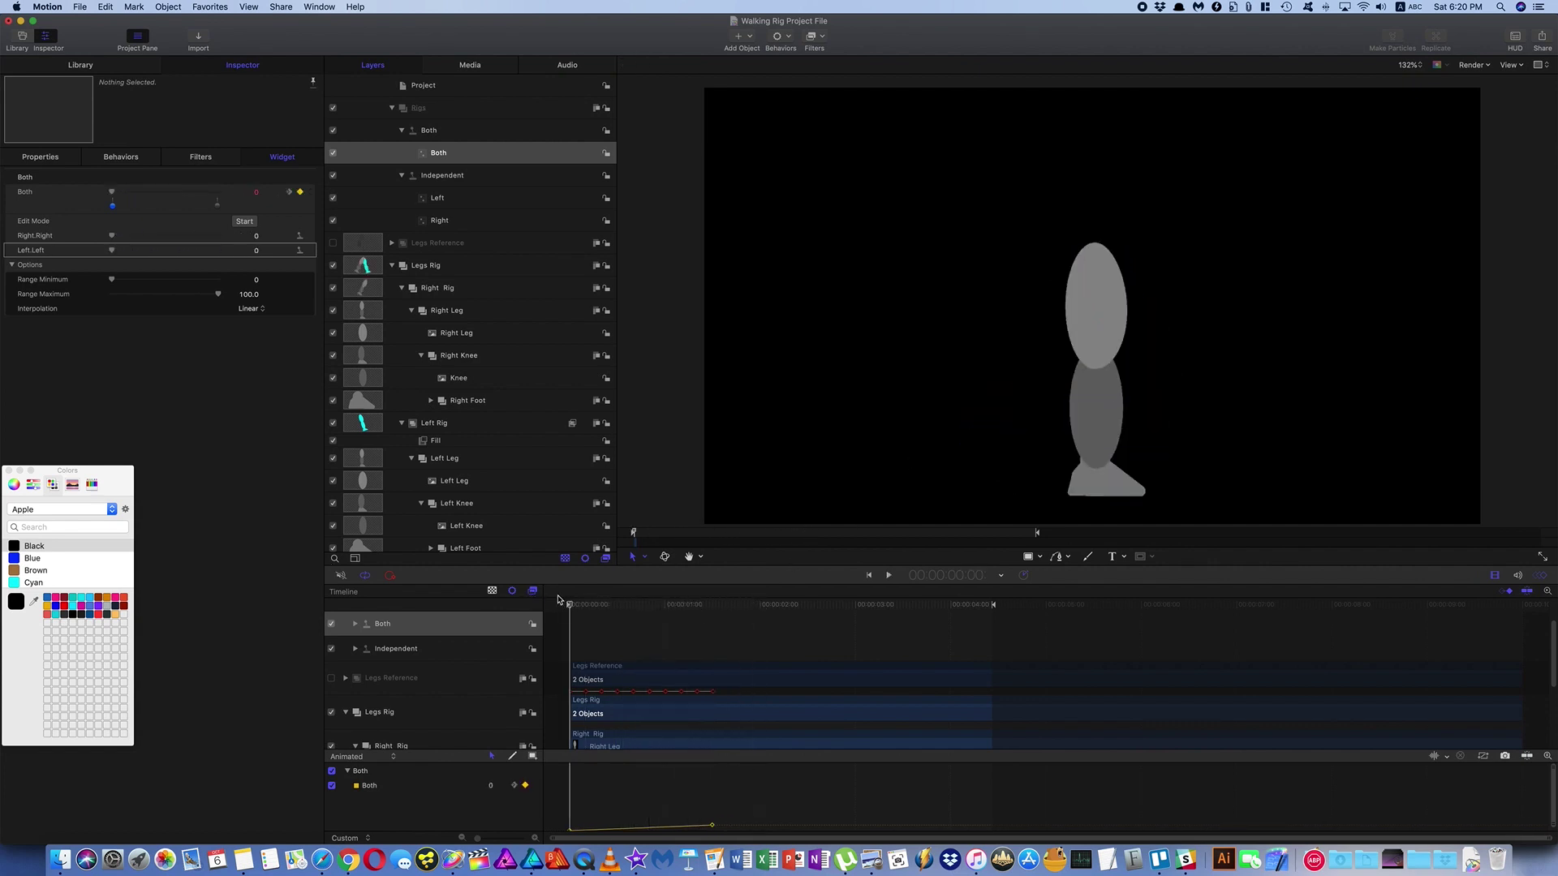
left_click_drag(568, 605, 626, 607)
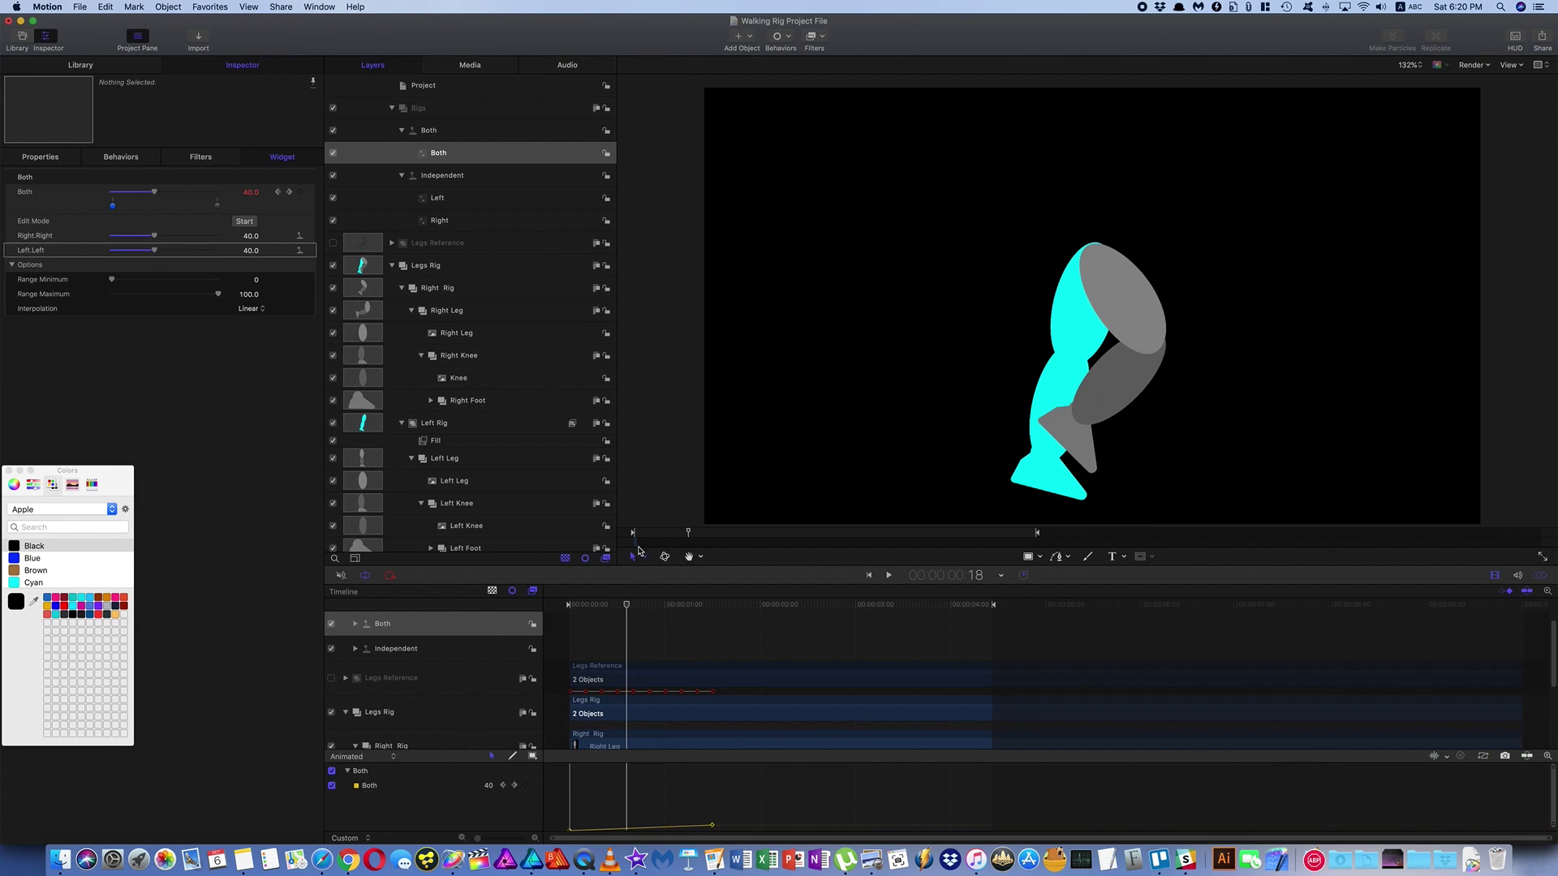
left_click_drag(626, 605, 566, 596)
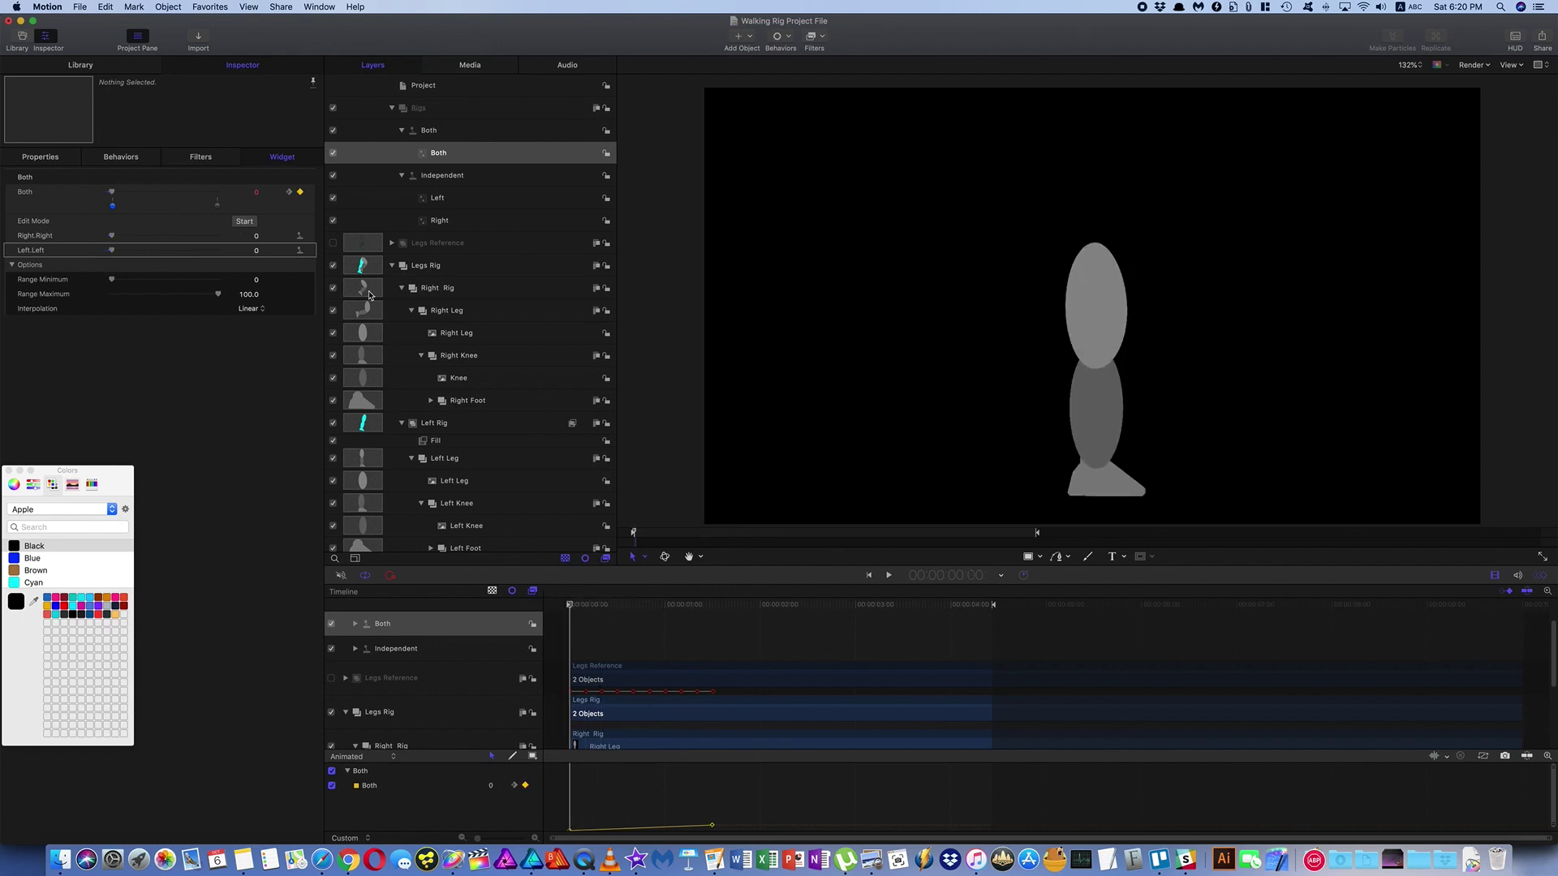
Reset the Both parameter to remove its keyframes, leaving it at 0.
left_click(311, 192)
left_click(342, 200)
scroll(485, 305, "down", 1)
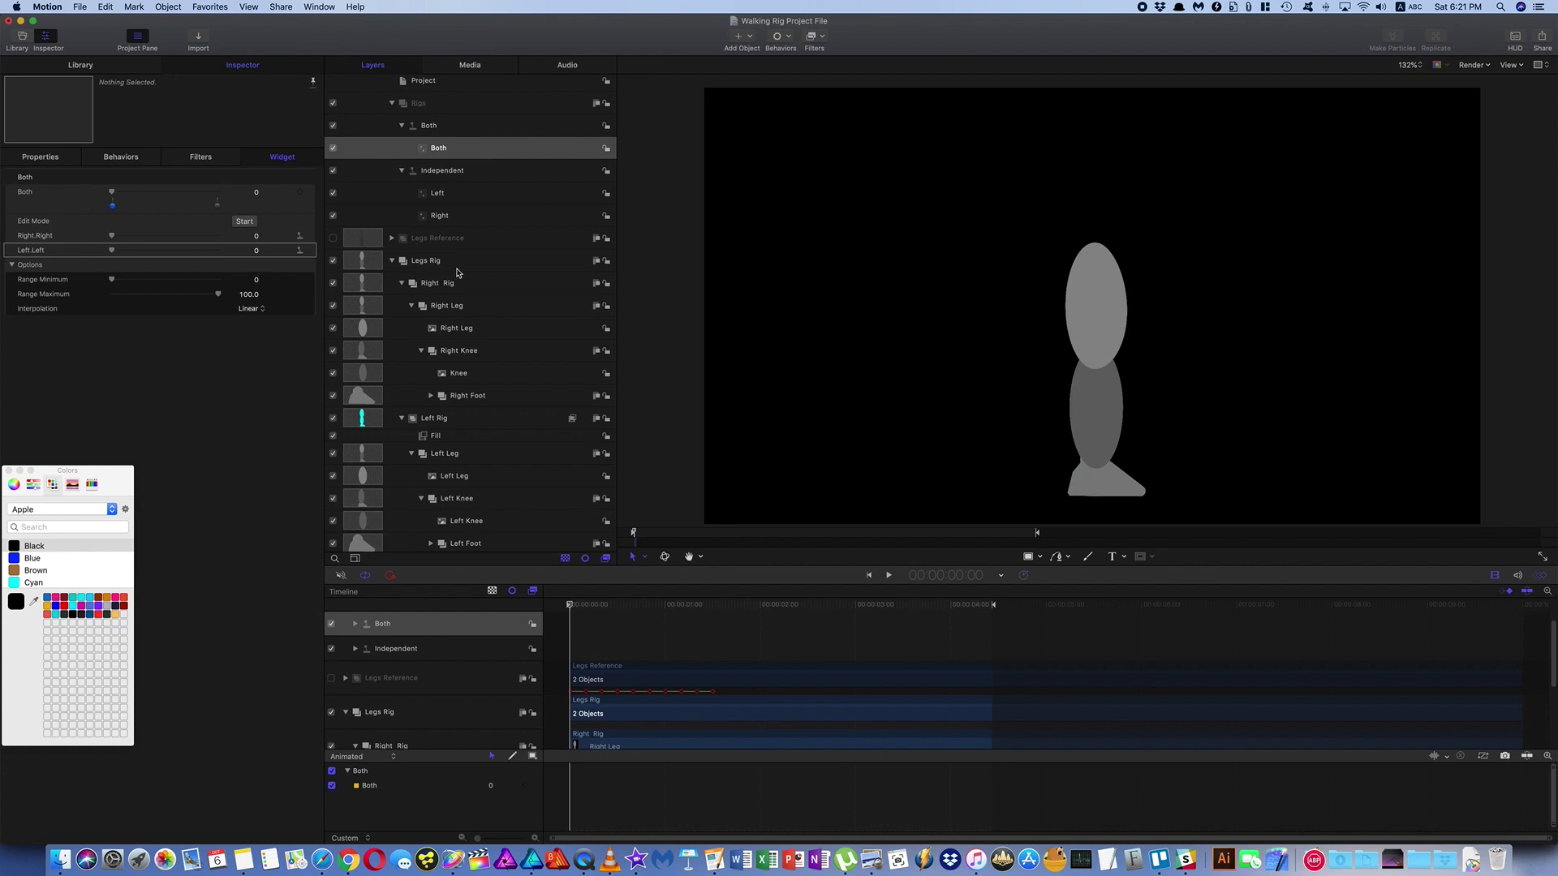
scroll(456, 365, "down", 1)
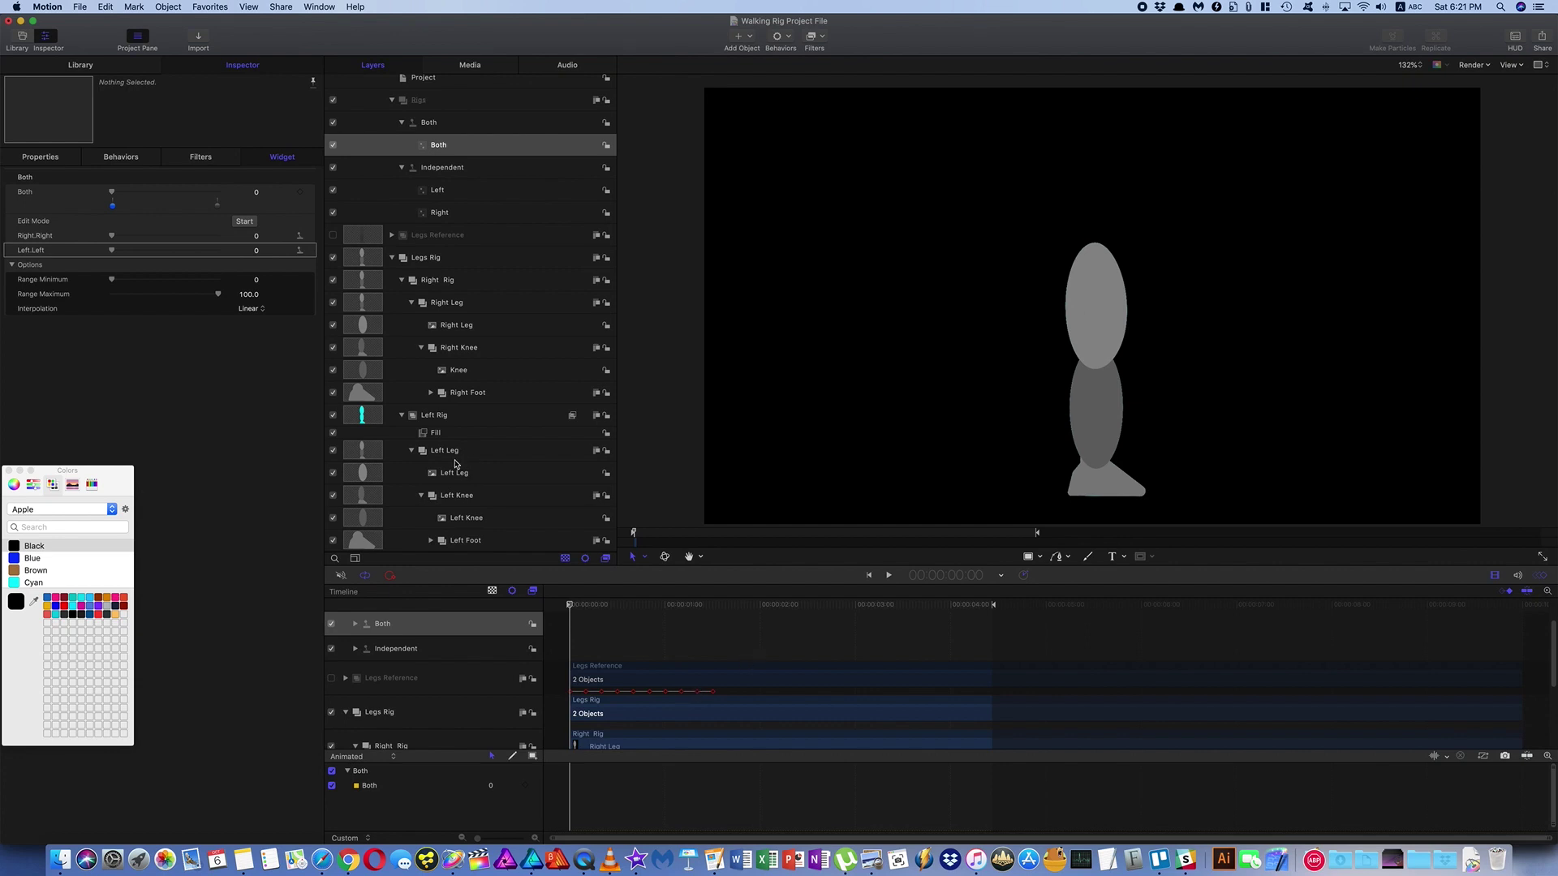
Bring the Set Up Rig Demo project to the front with its Inspector showing.
left_click(321, 7)
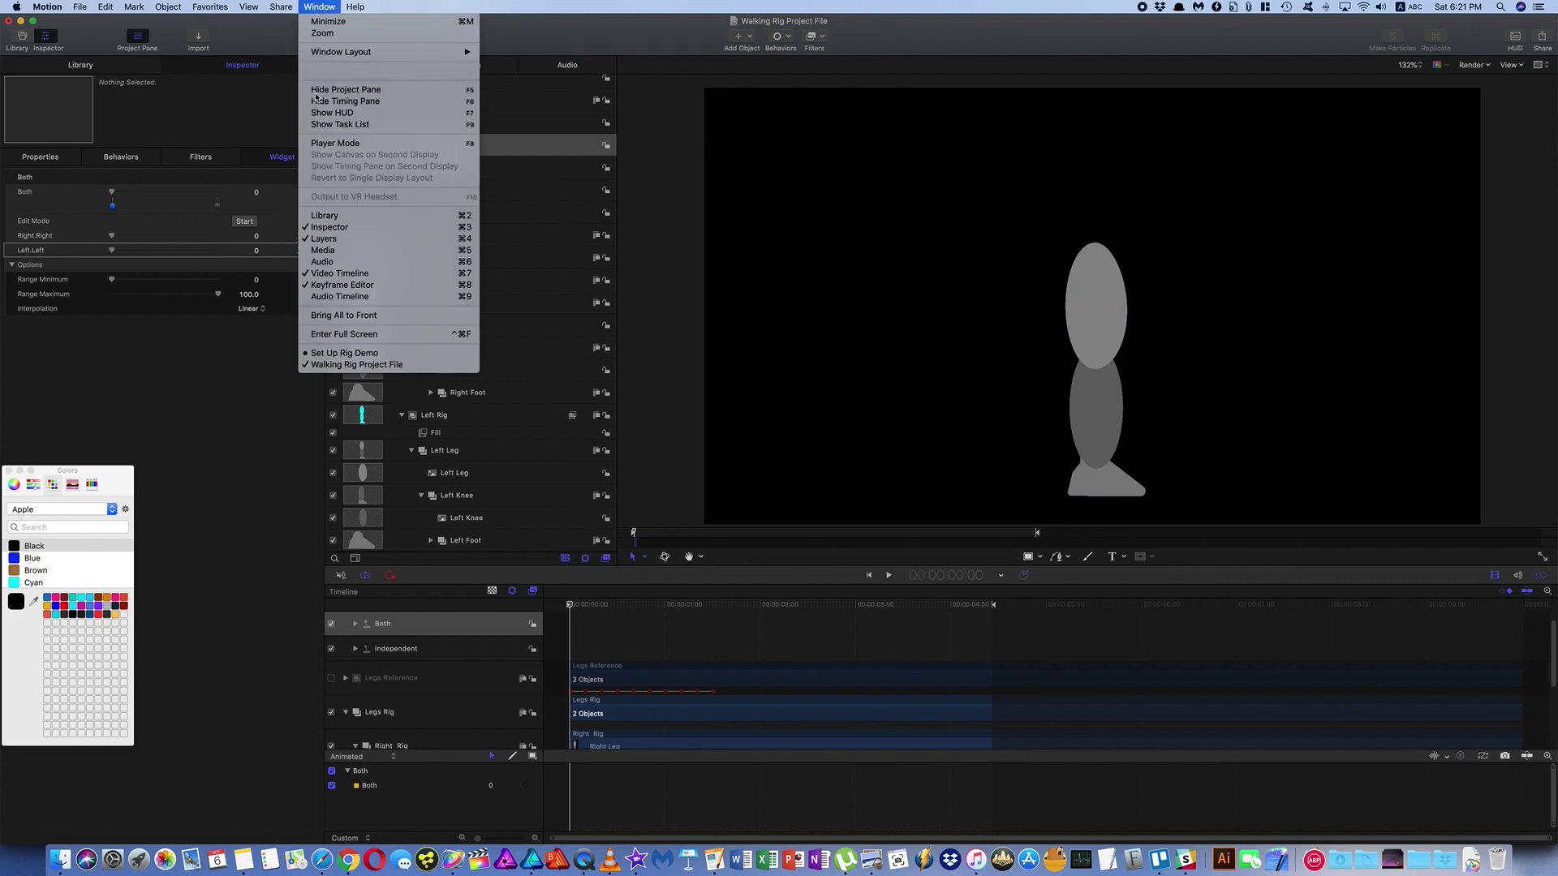
left_click(349, 354)
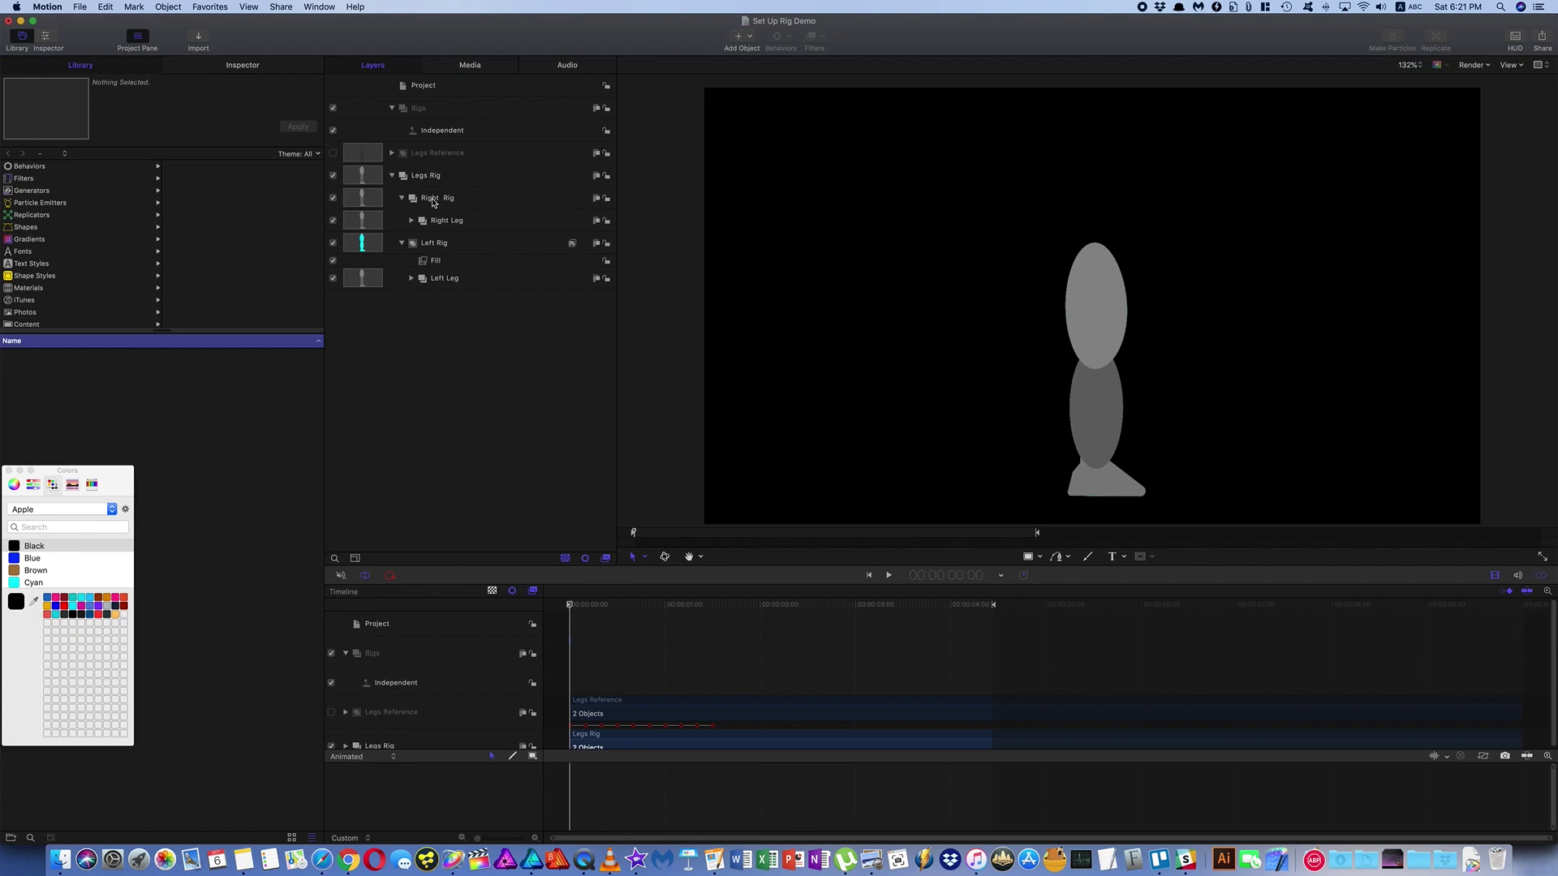
left_click(245, 65)
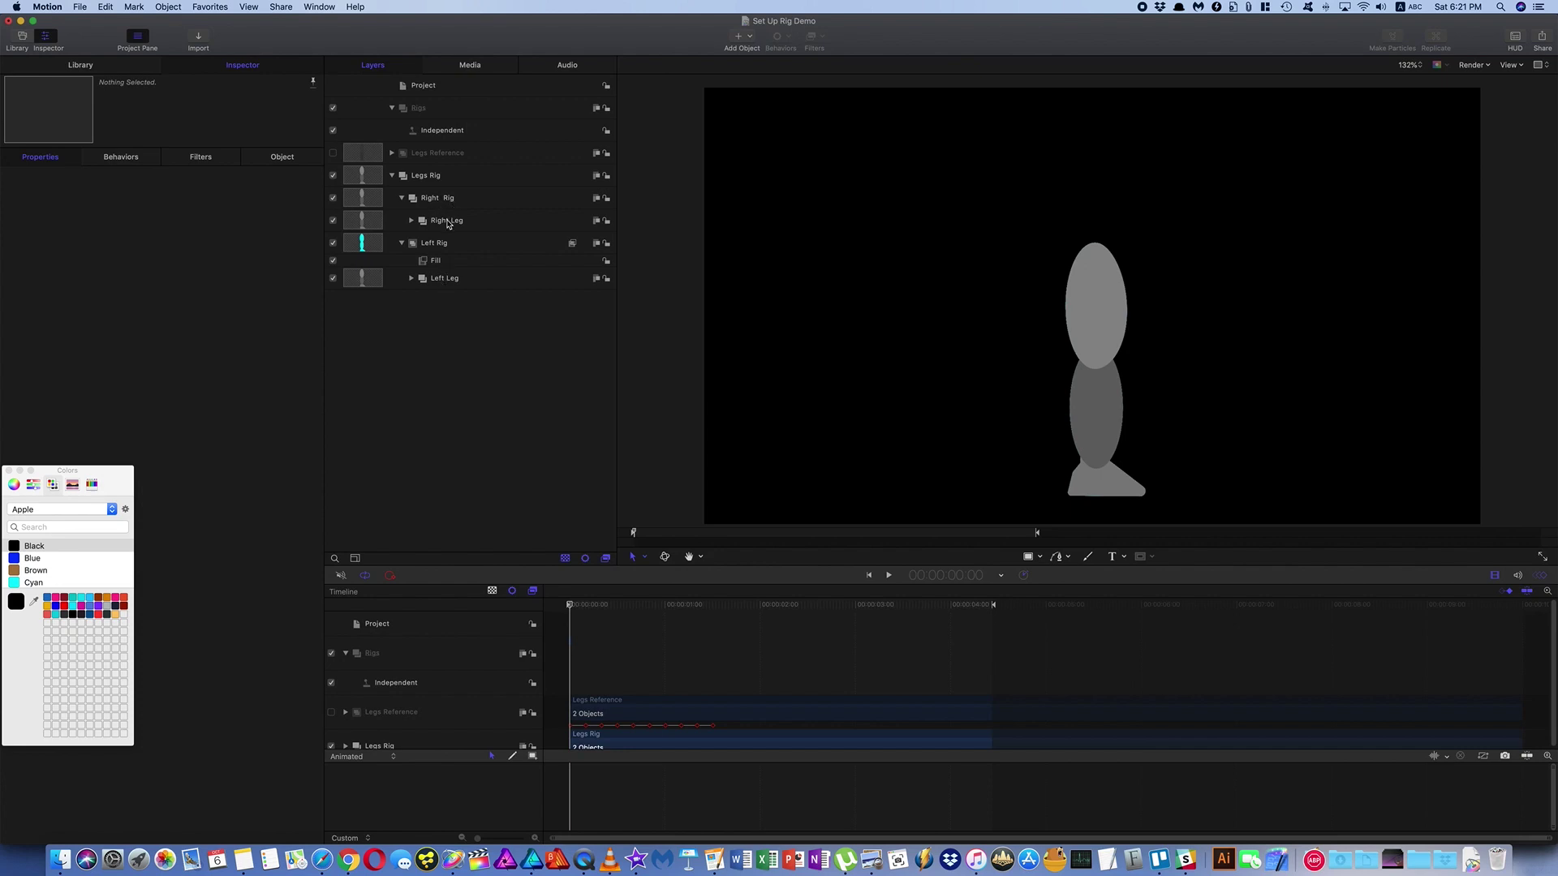
Add a slider widget named Left to the Independent rig.
left_click(438, 136)
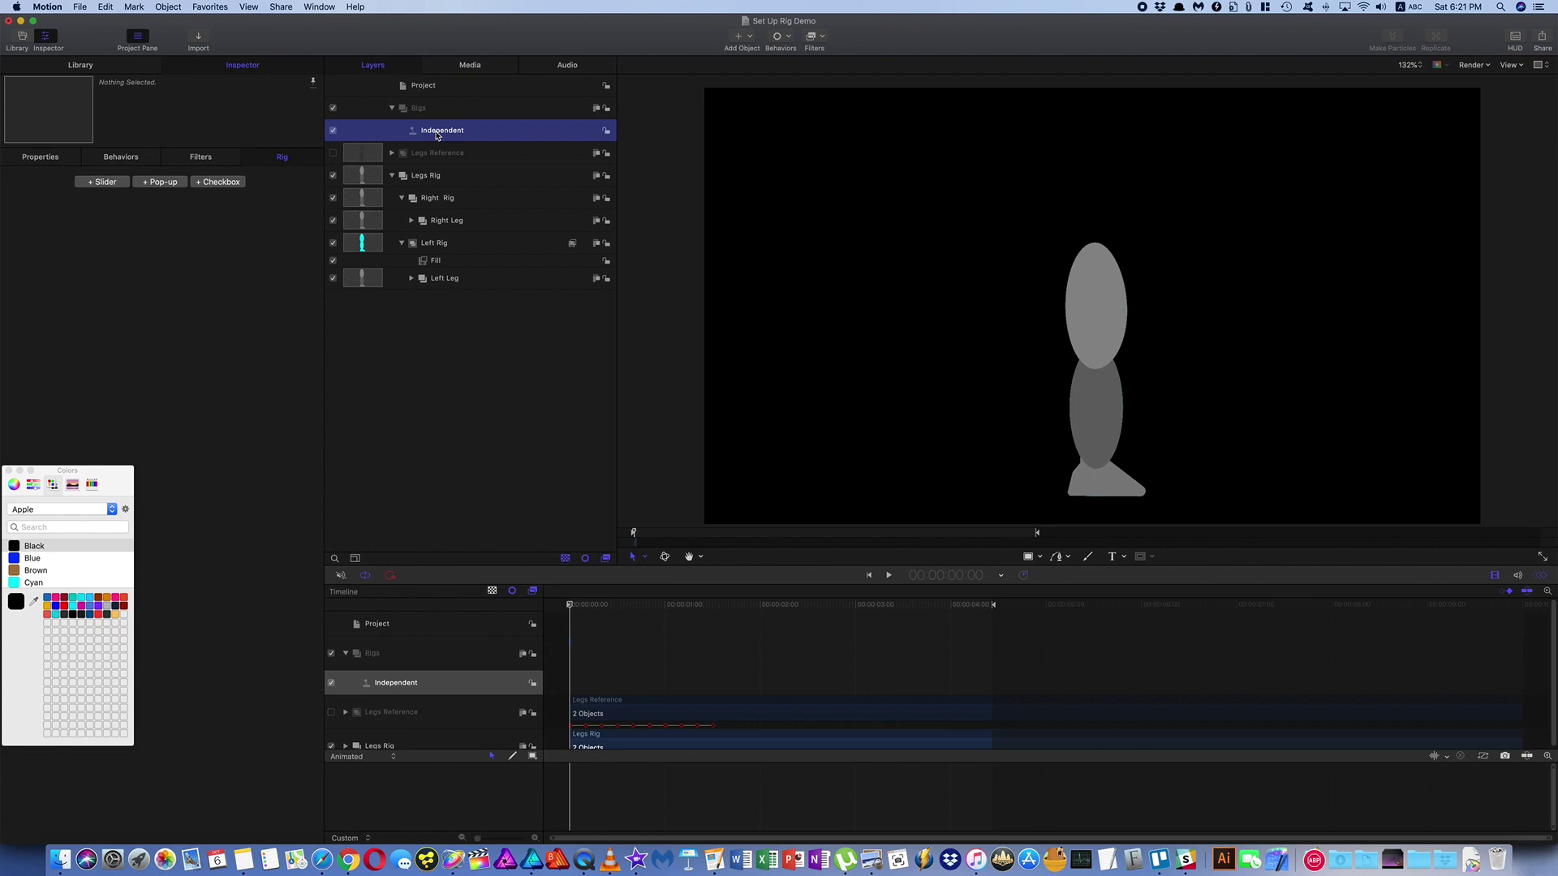
left_click(107, 182)
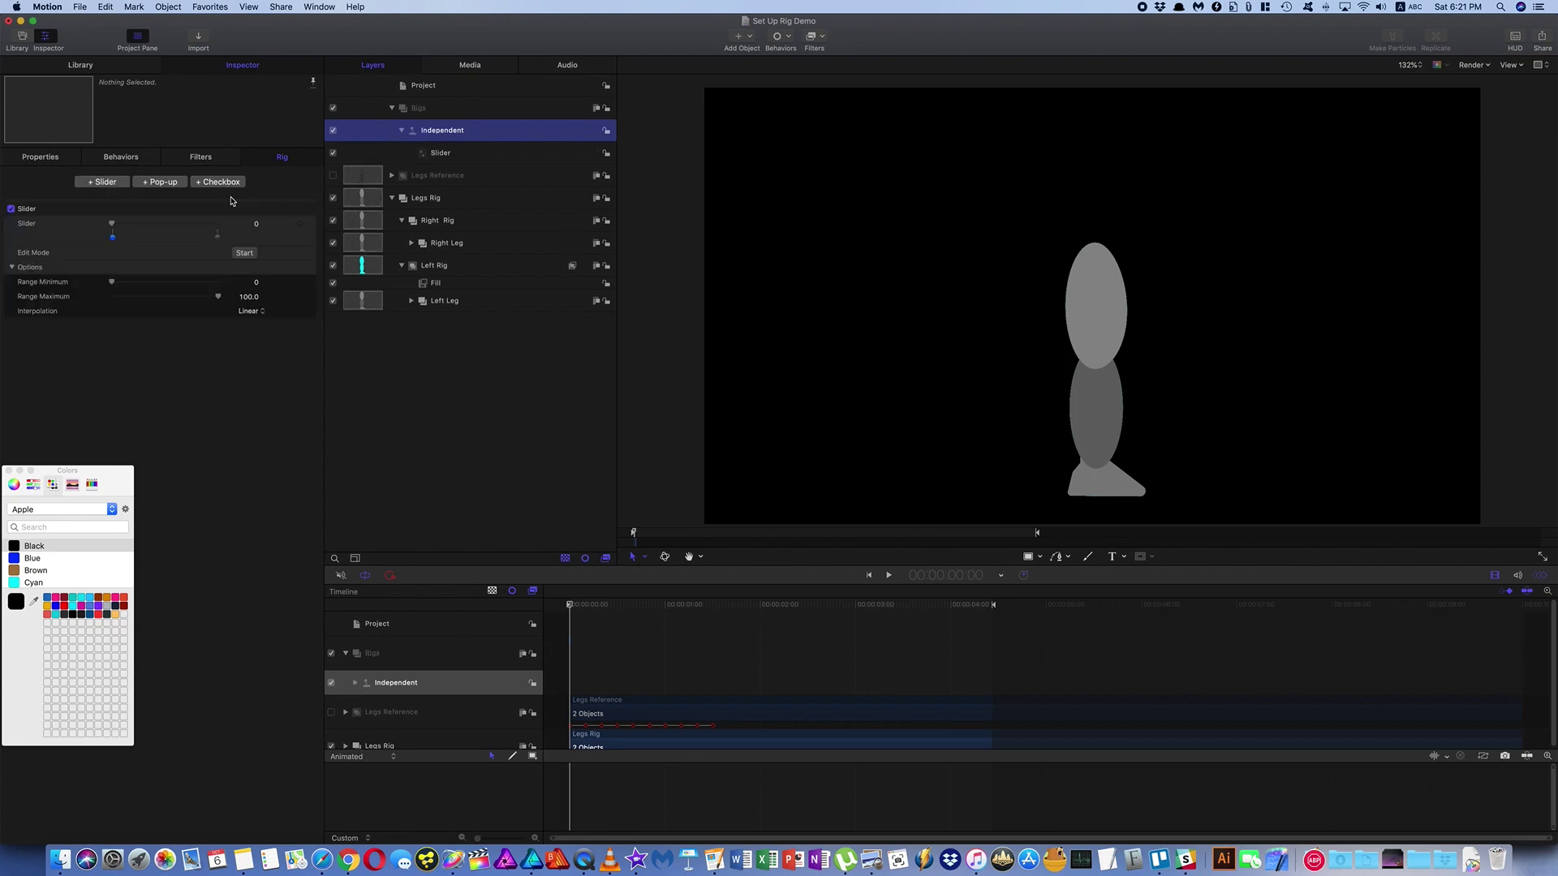
double_click(441, 154)
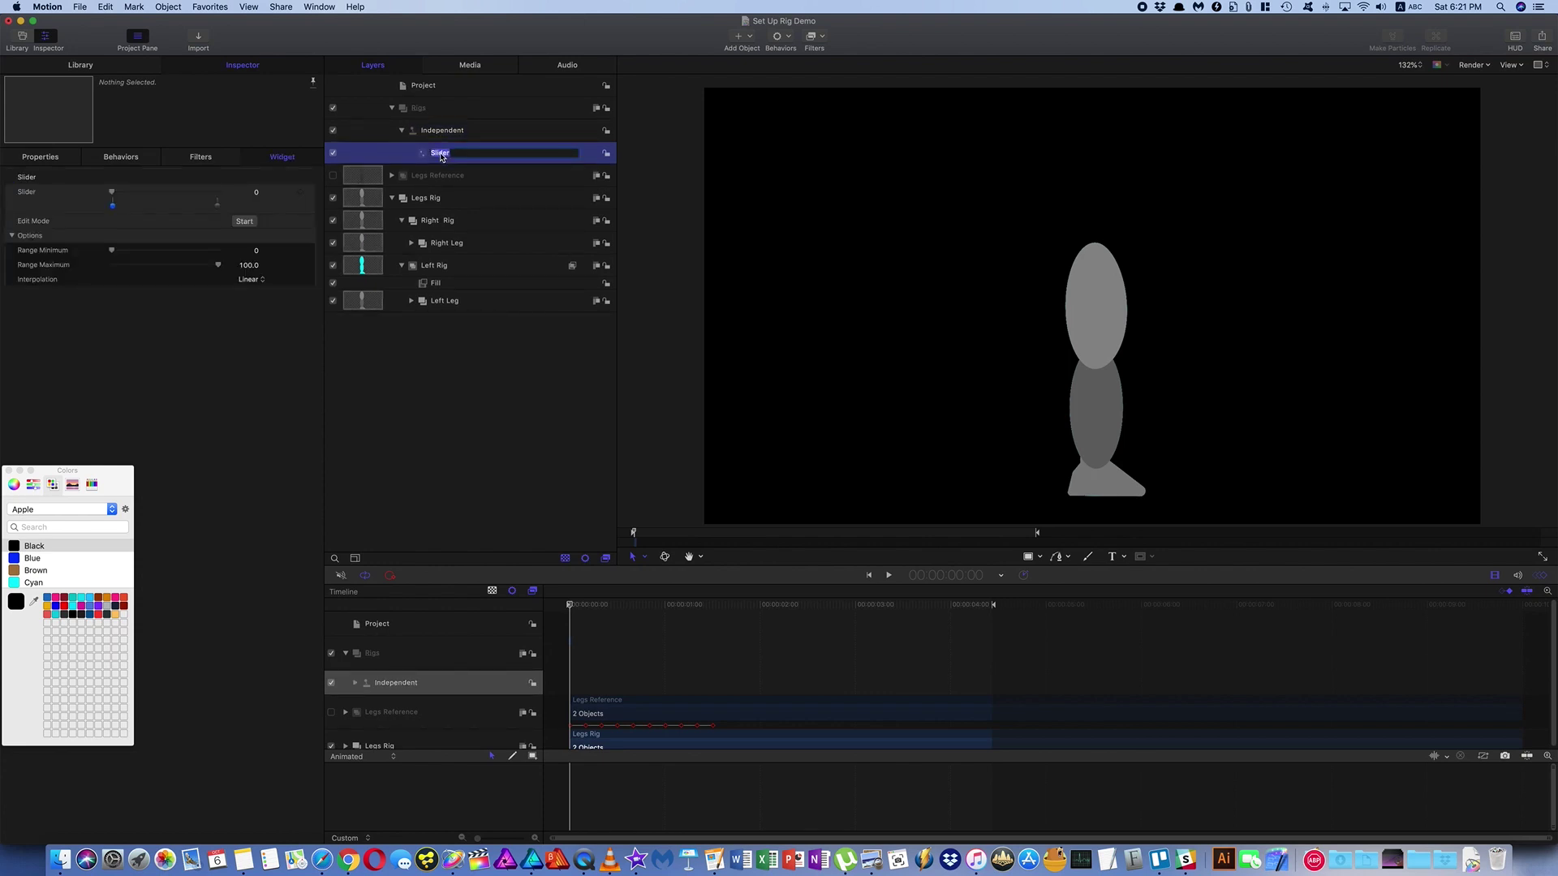
type("Left")
key("Return")
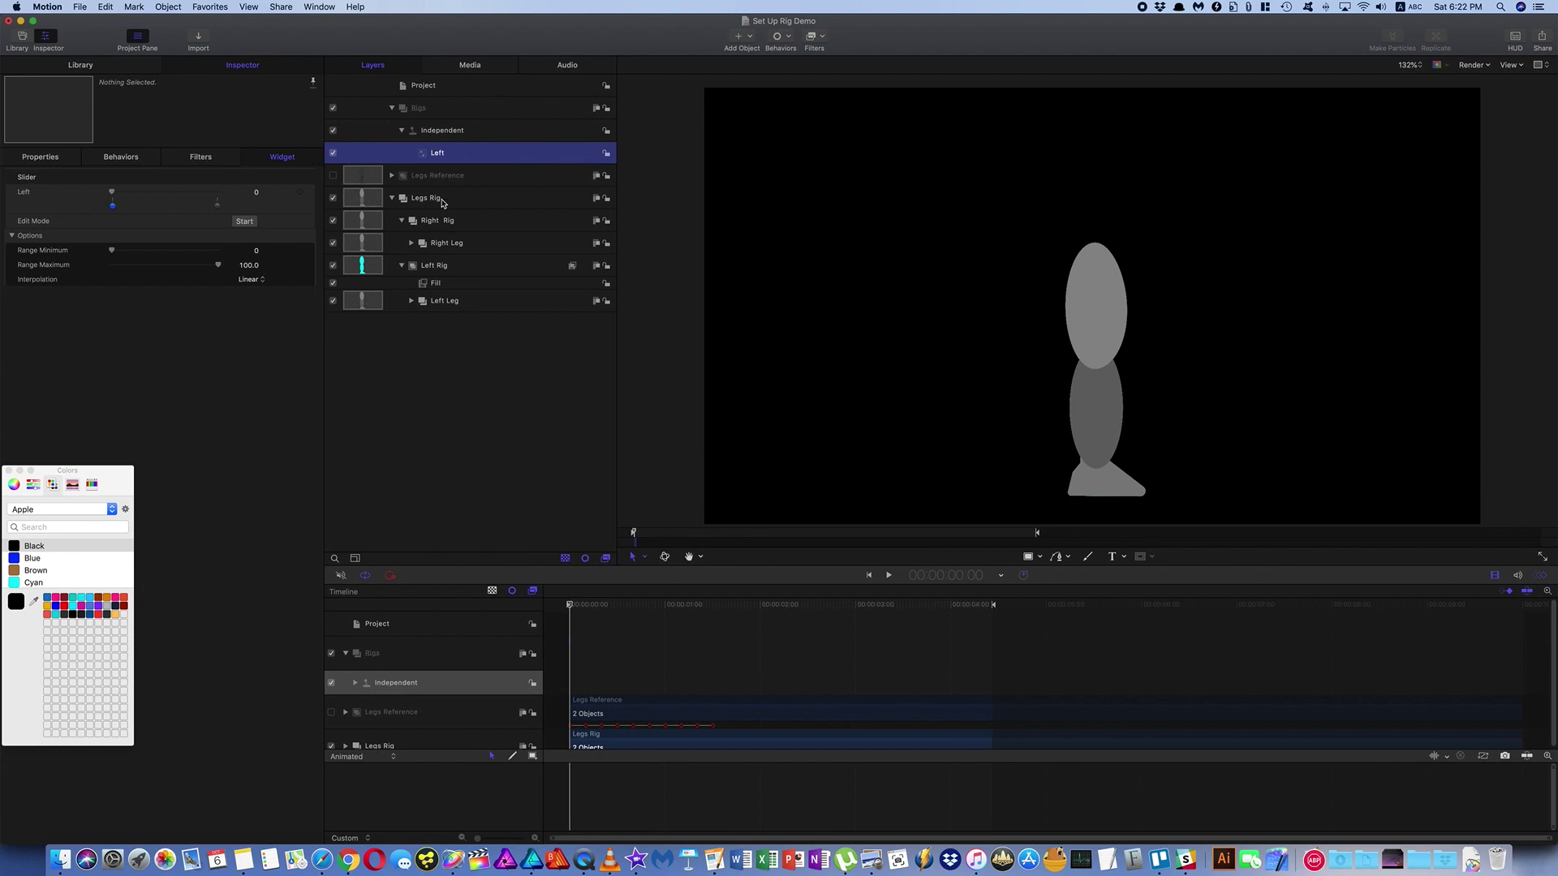
Attach the Rotation Z of Left Leg and Left Knee to the Left widget.
left_click(445, 303)
left_click(412, 301)
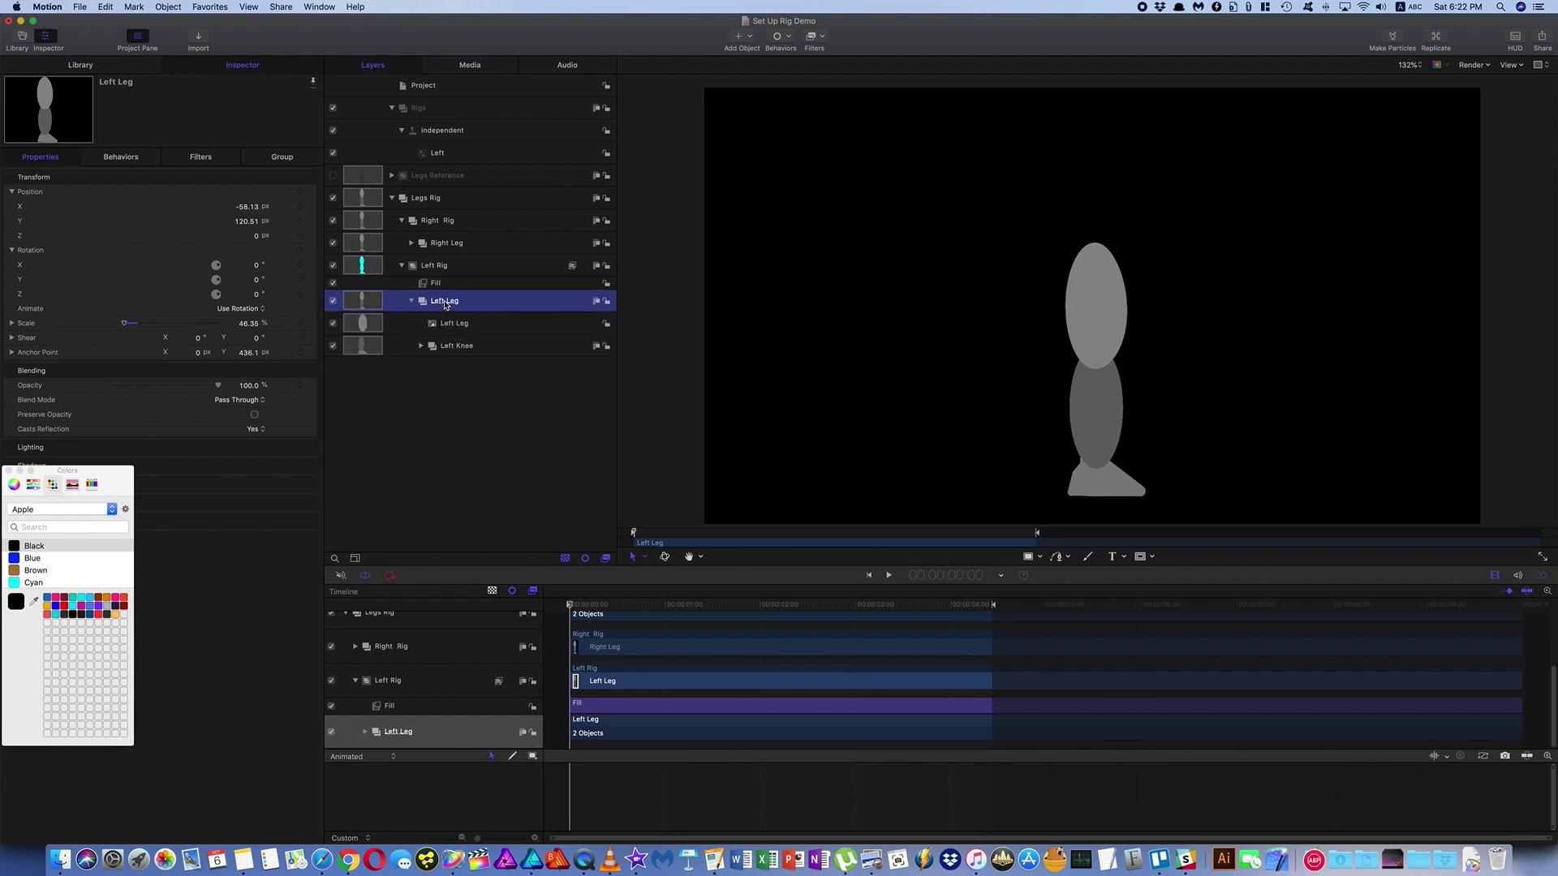
left_click(421, 345)
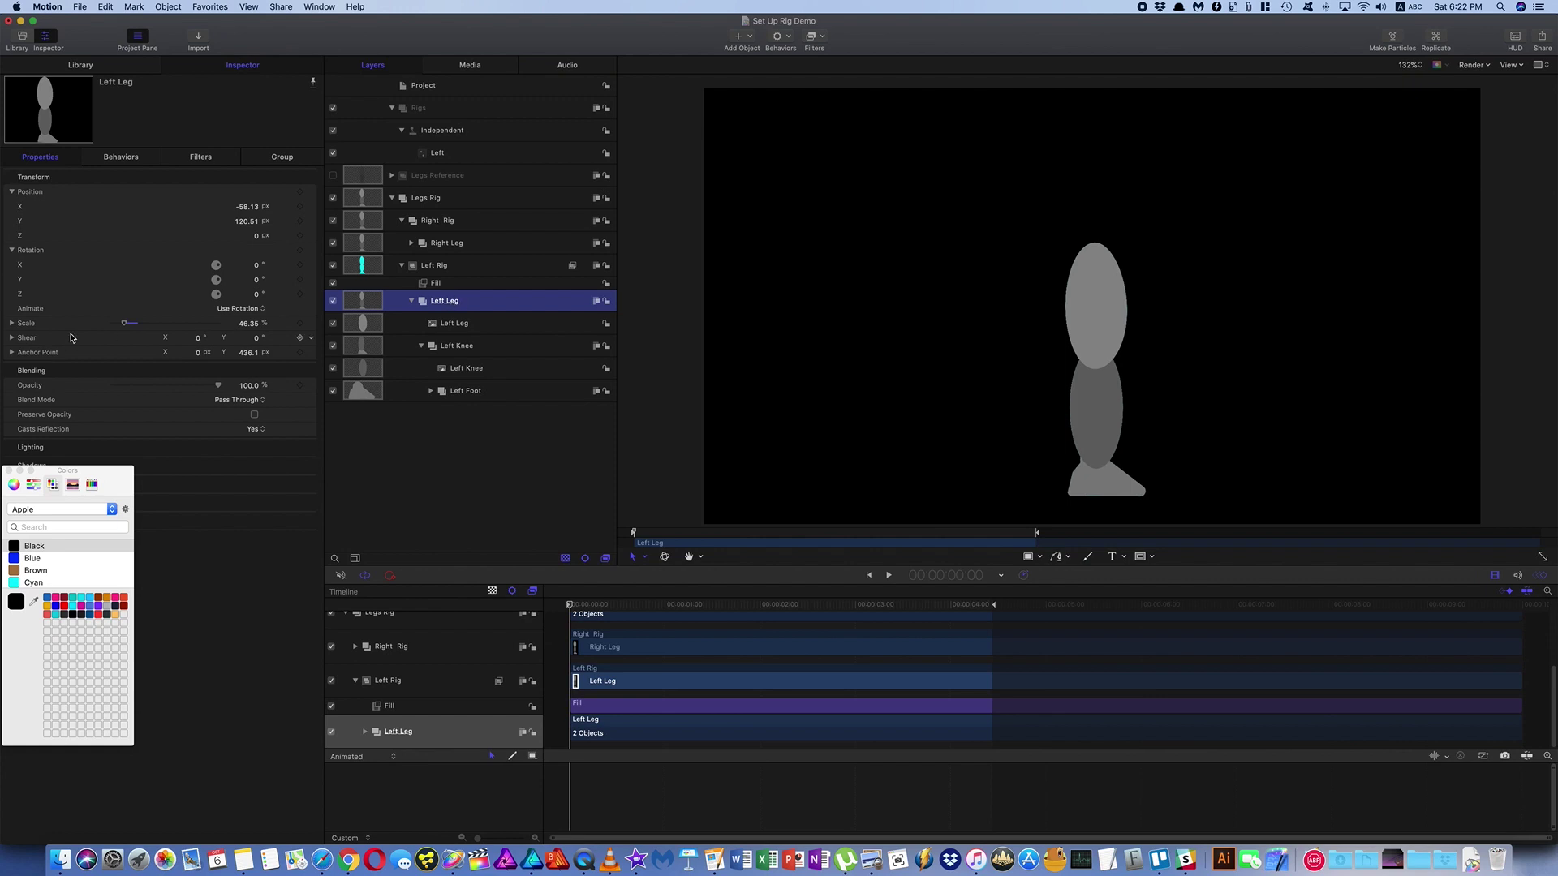
left_click(26, 298)
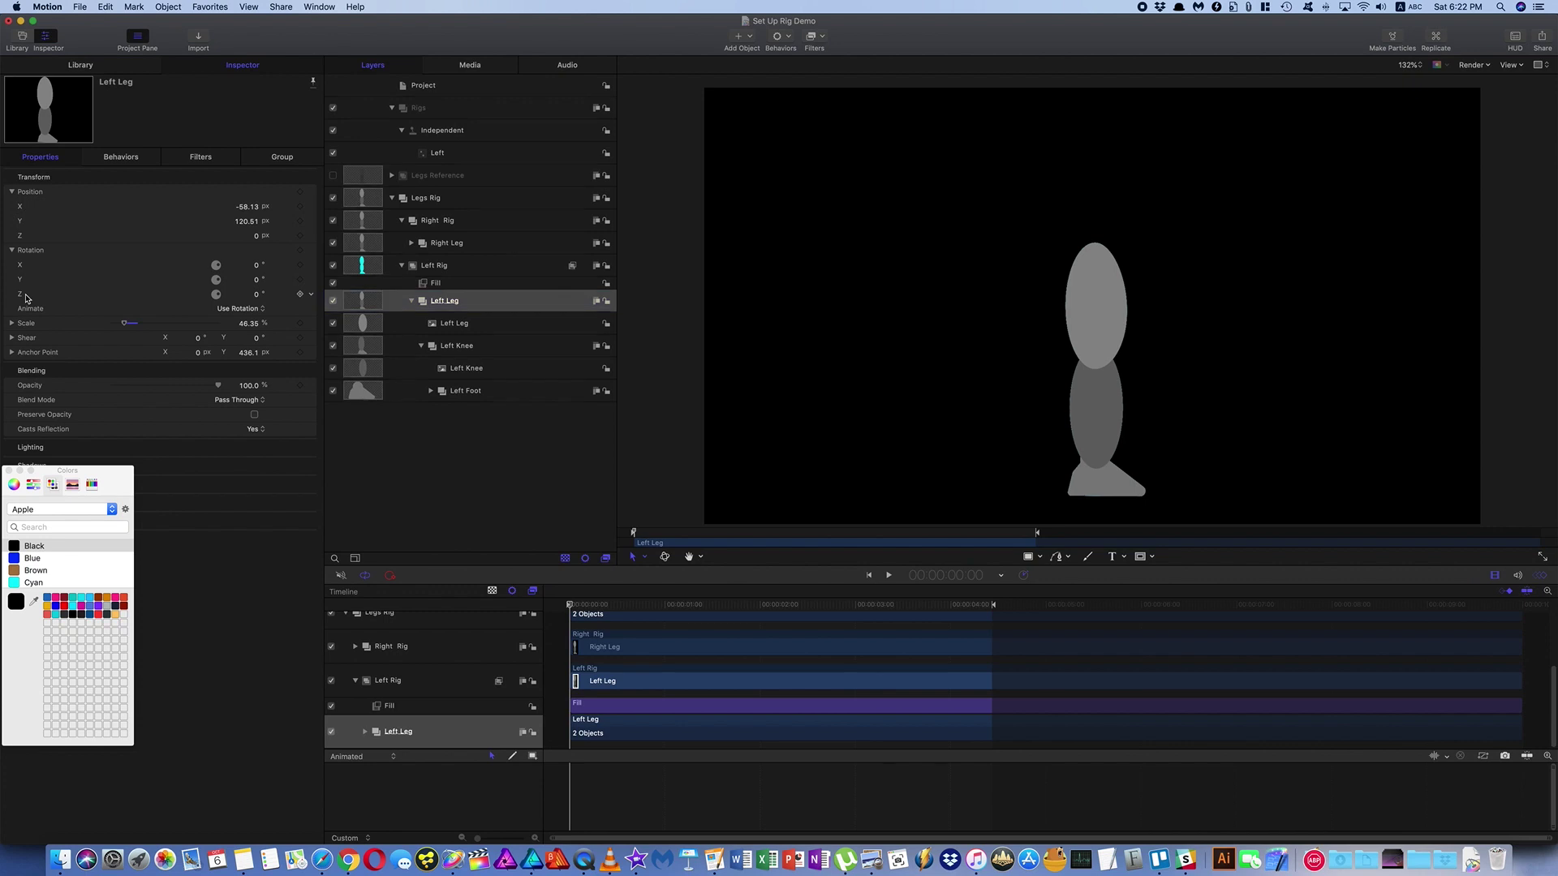
left_click_drag(26, 297, 438, 155)
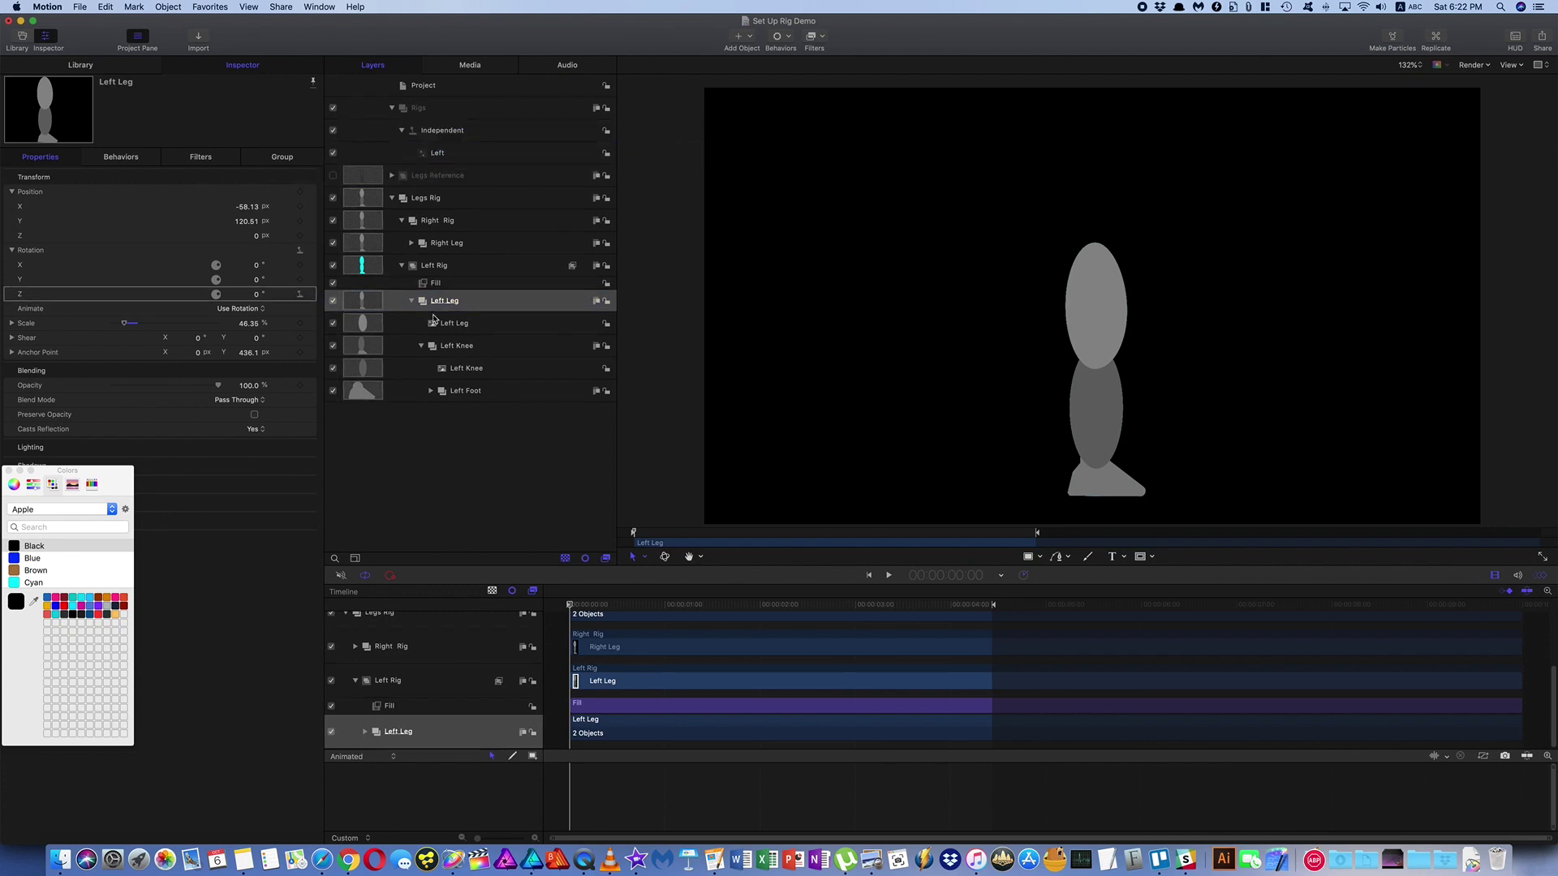
left_click(451, 348)
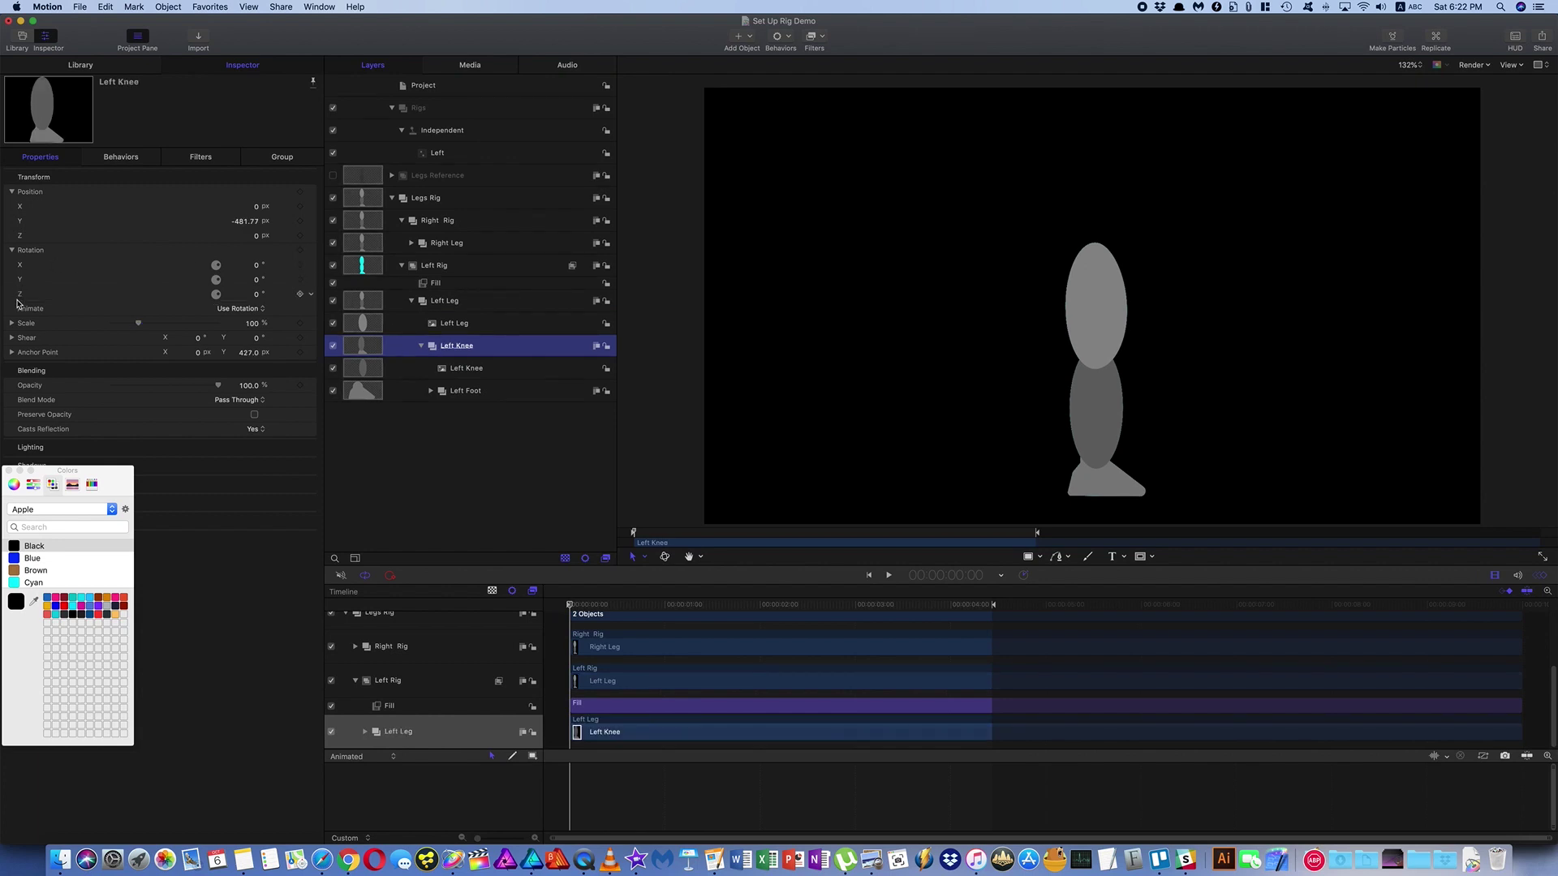
left_click_drag(23, 298, 439, 158)
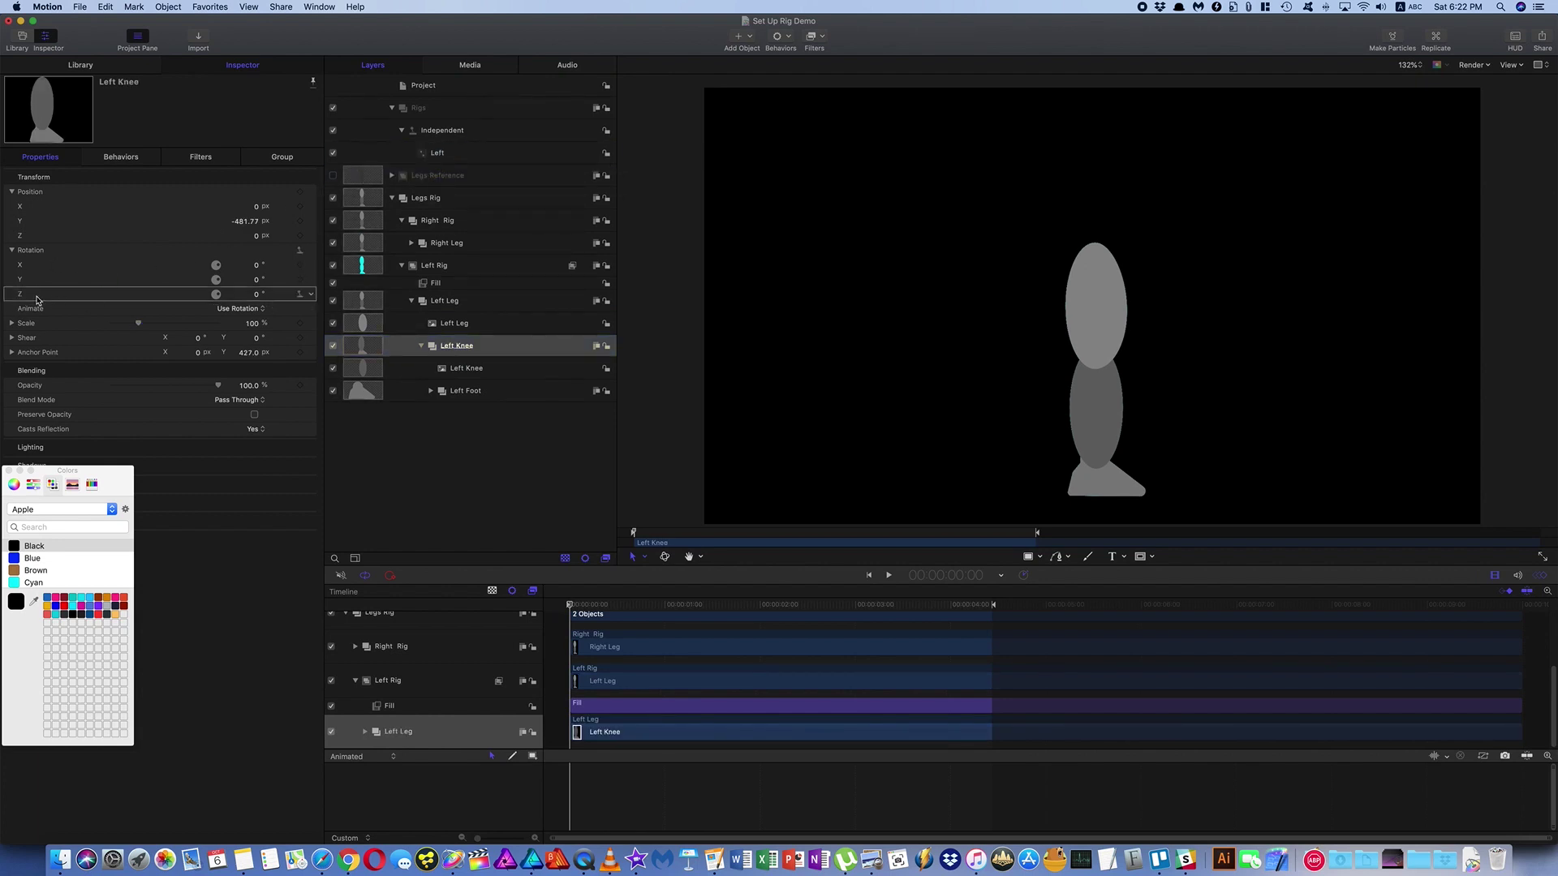
right_click(37, 297)
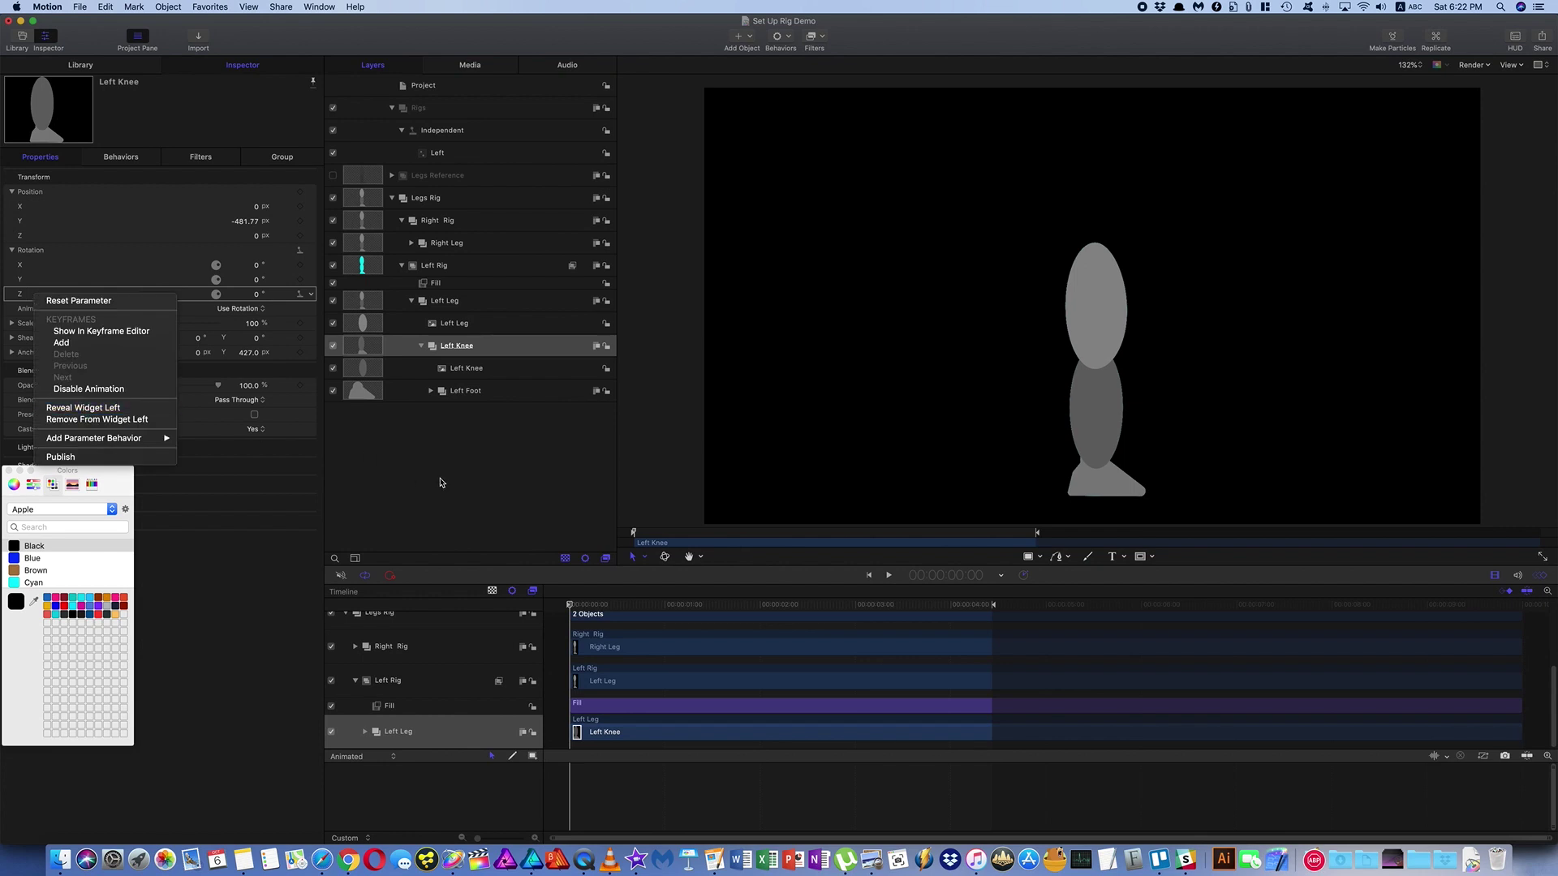
left_click(462, 350)
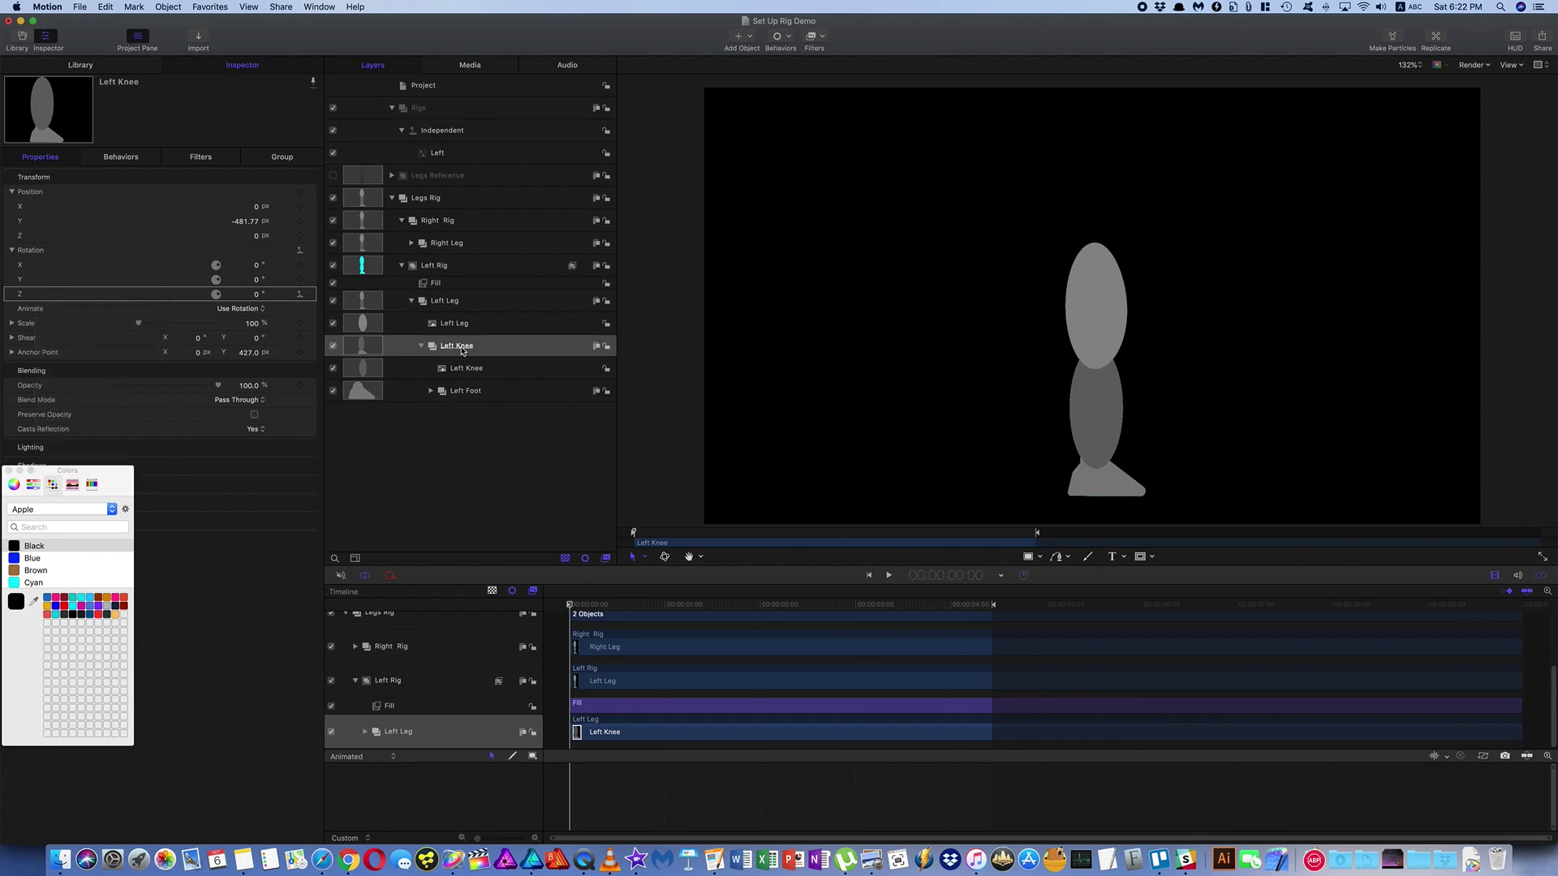
left_click(439, 154)
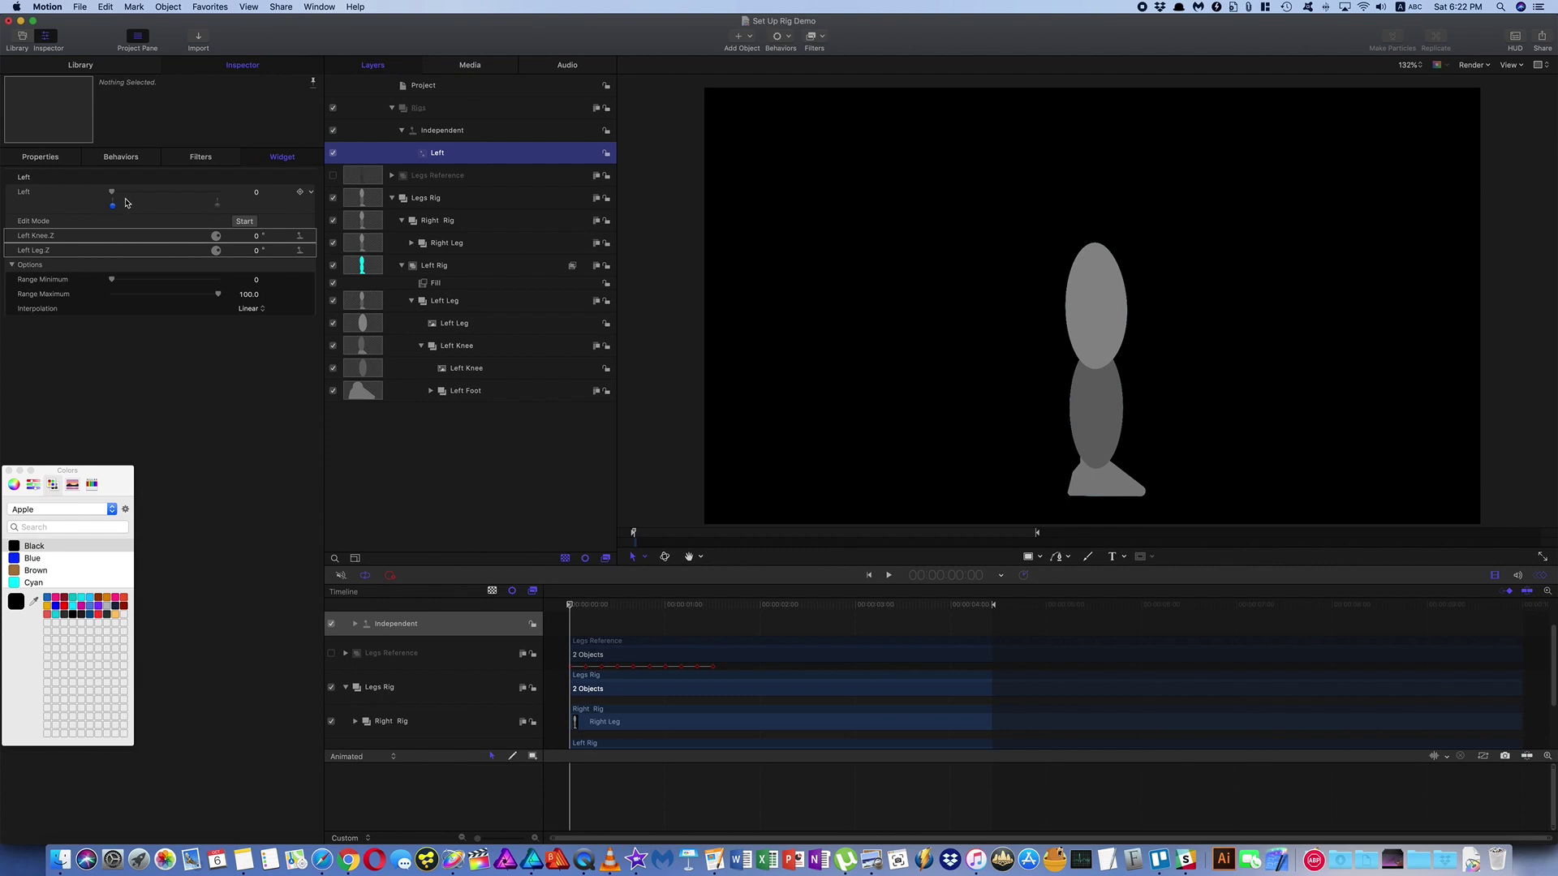
Add snapshots to the Left slider and place them at 10, 20 and 30.
left_click_drag(126, 203, 142, 207)
left_click(160, 206)
left_click(126, 206)
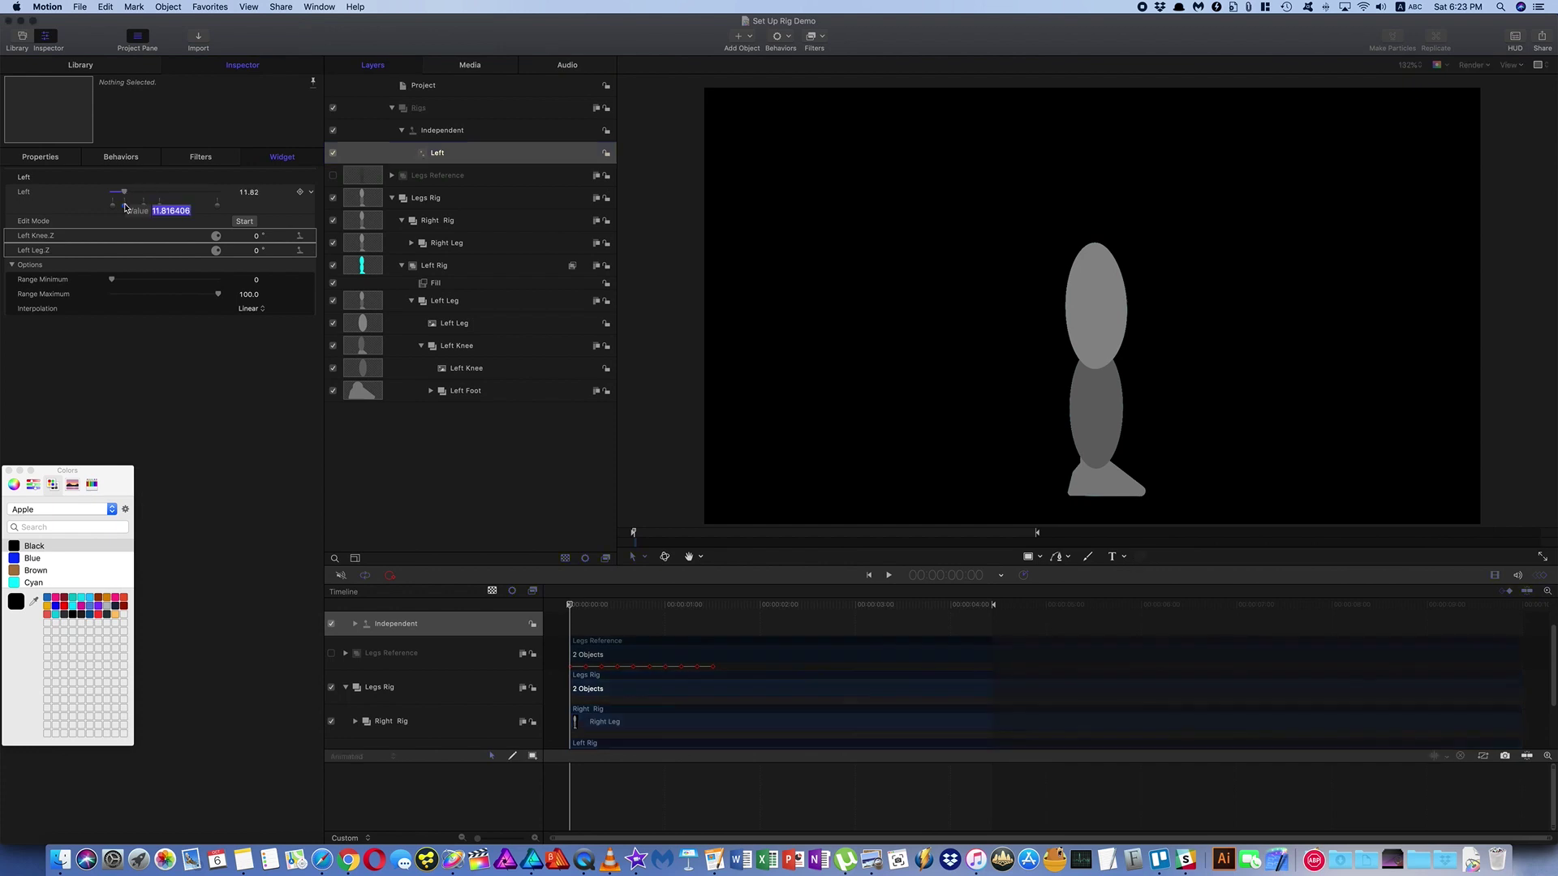
left_click_drag(126, 208, 123, 206)
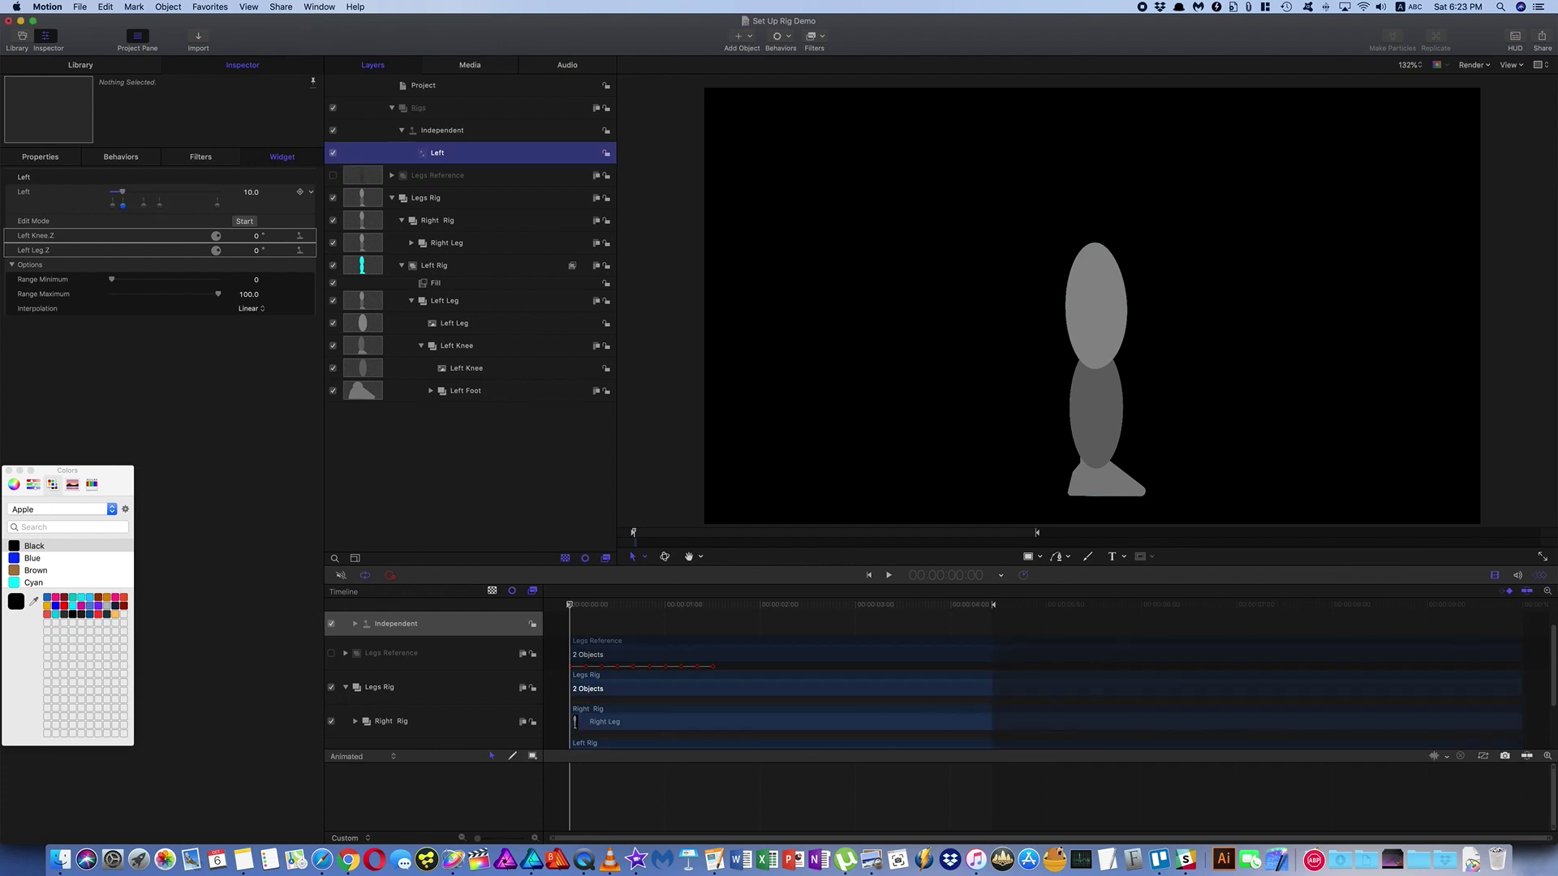
left_click(145, 206)
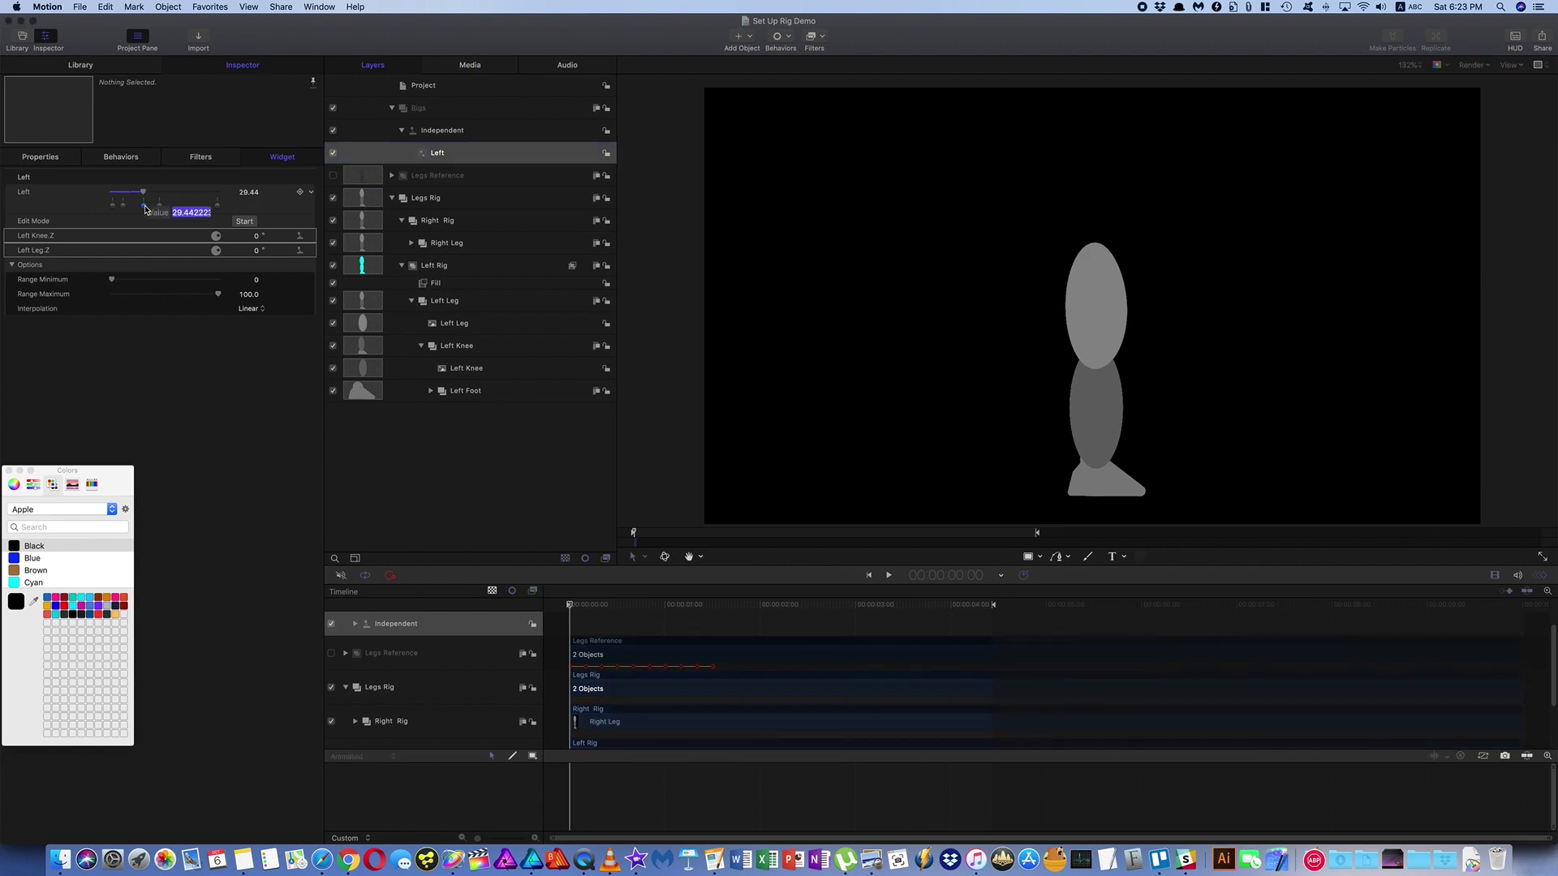
left_click_drag(146, 209, 145, 206)
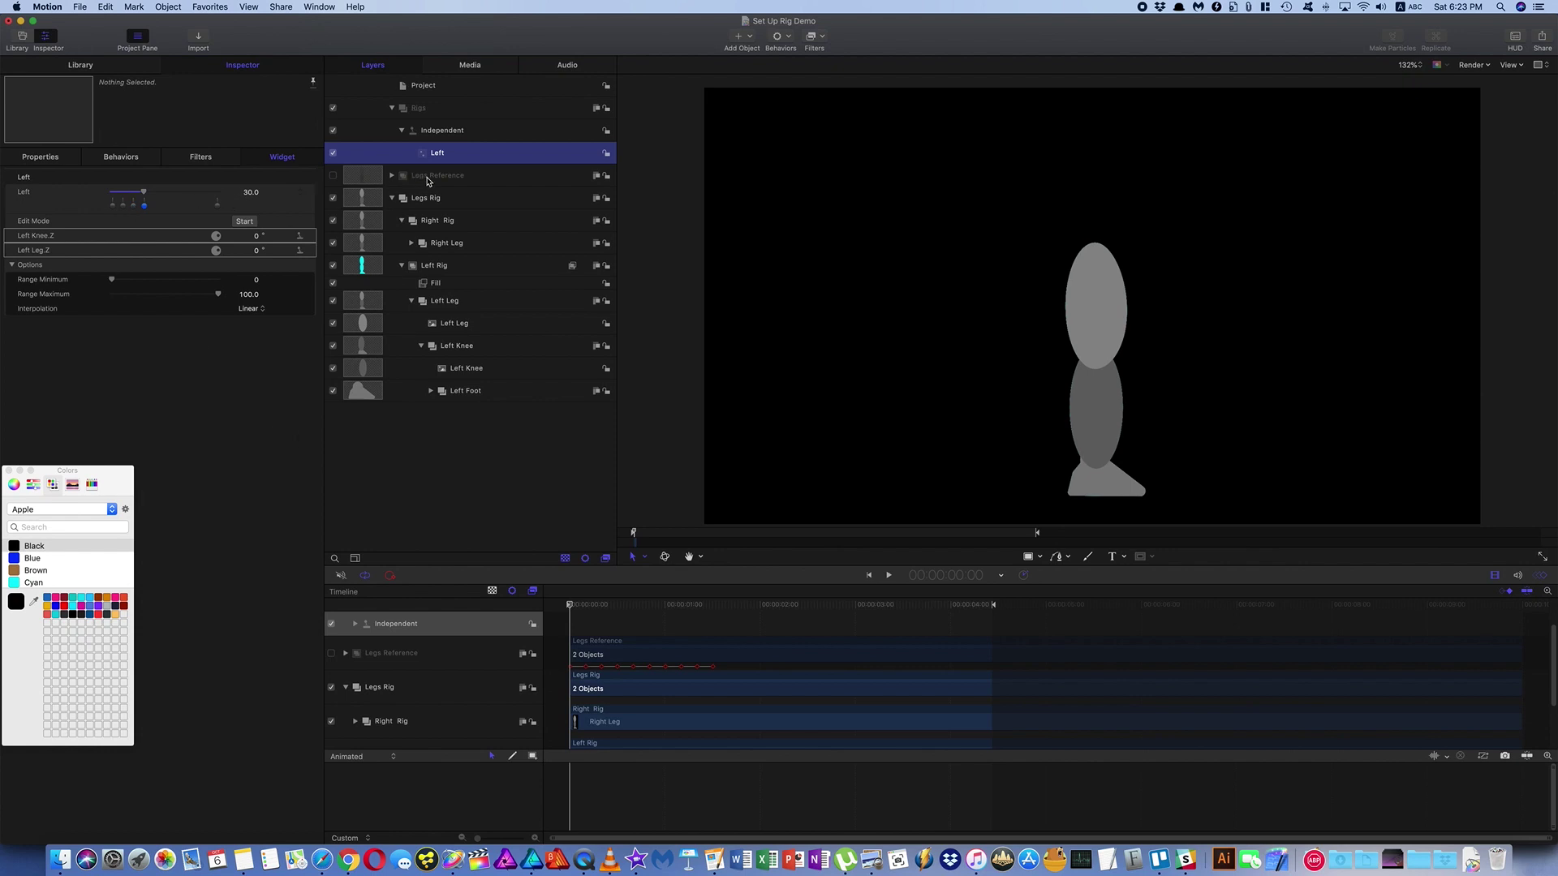
Show Legs Reference at the frame-5 pose and return the Left slider to its 0 snapshot.
left_click(334, 177)
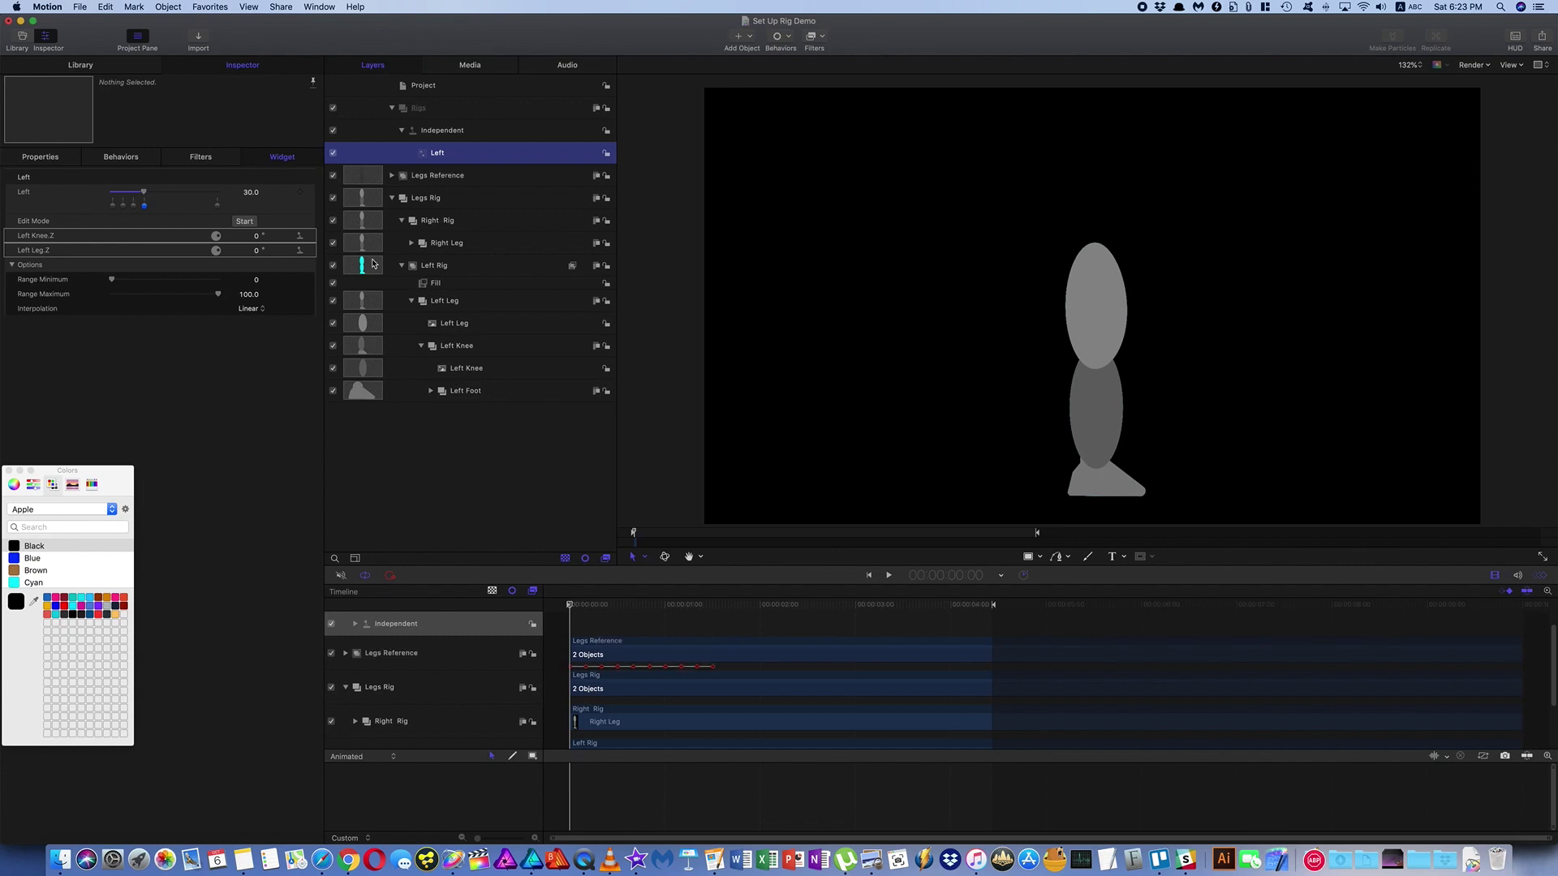
left_click(570, 607)
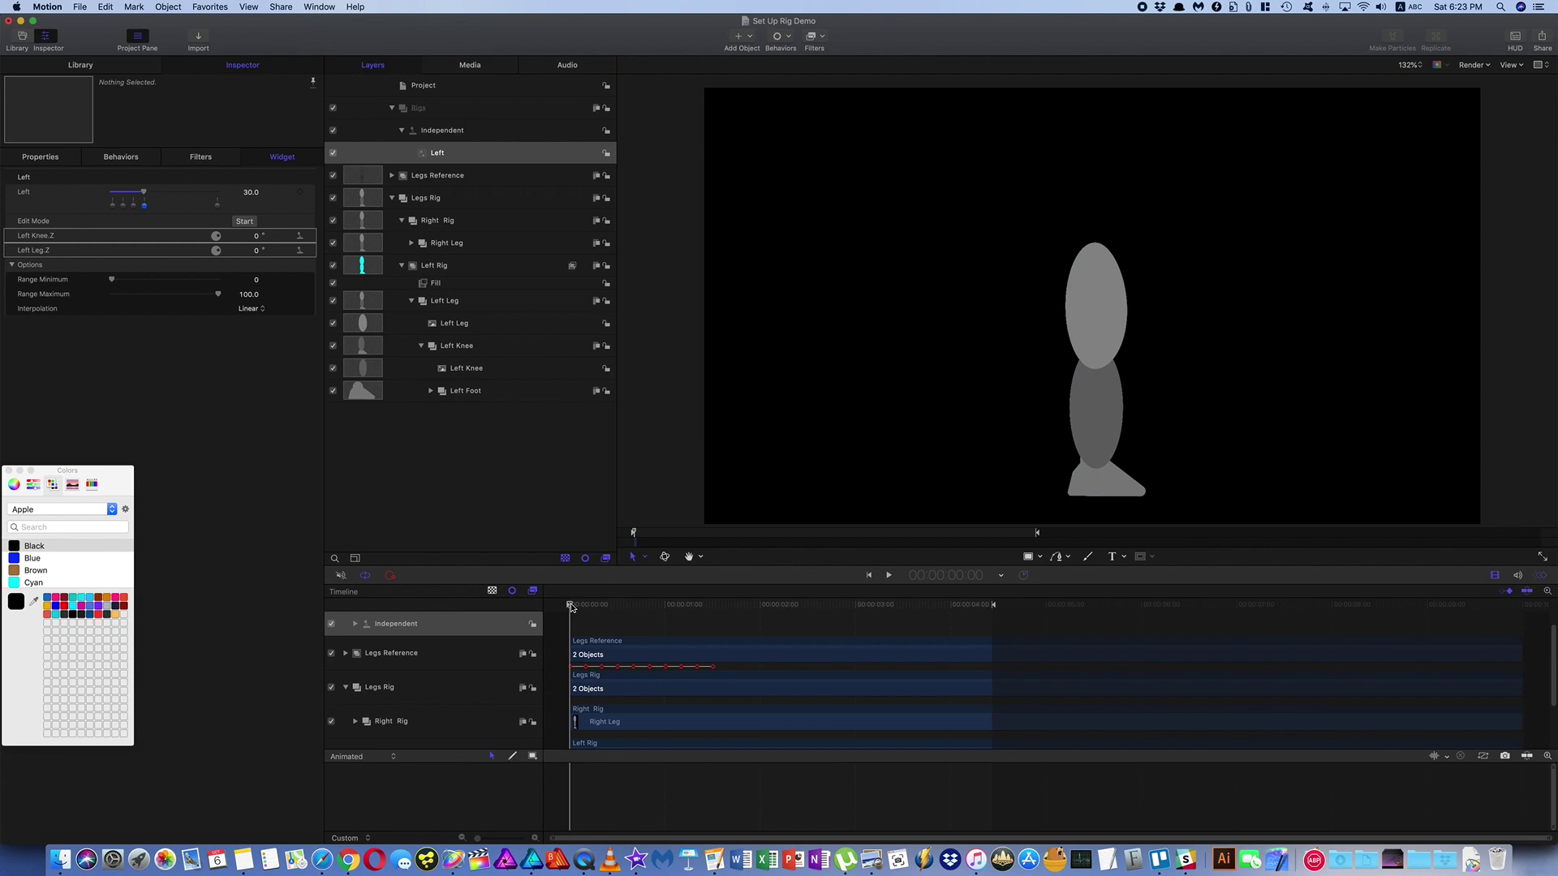
left_click_drag(570, 607, 586, 607)
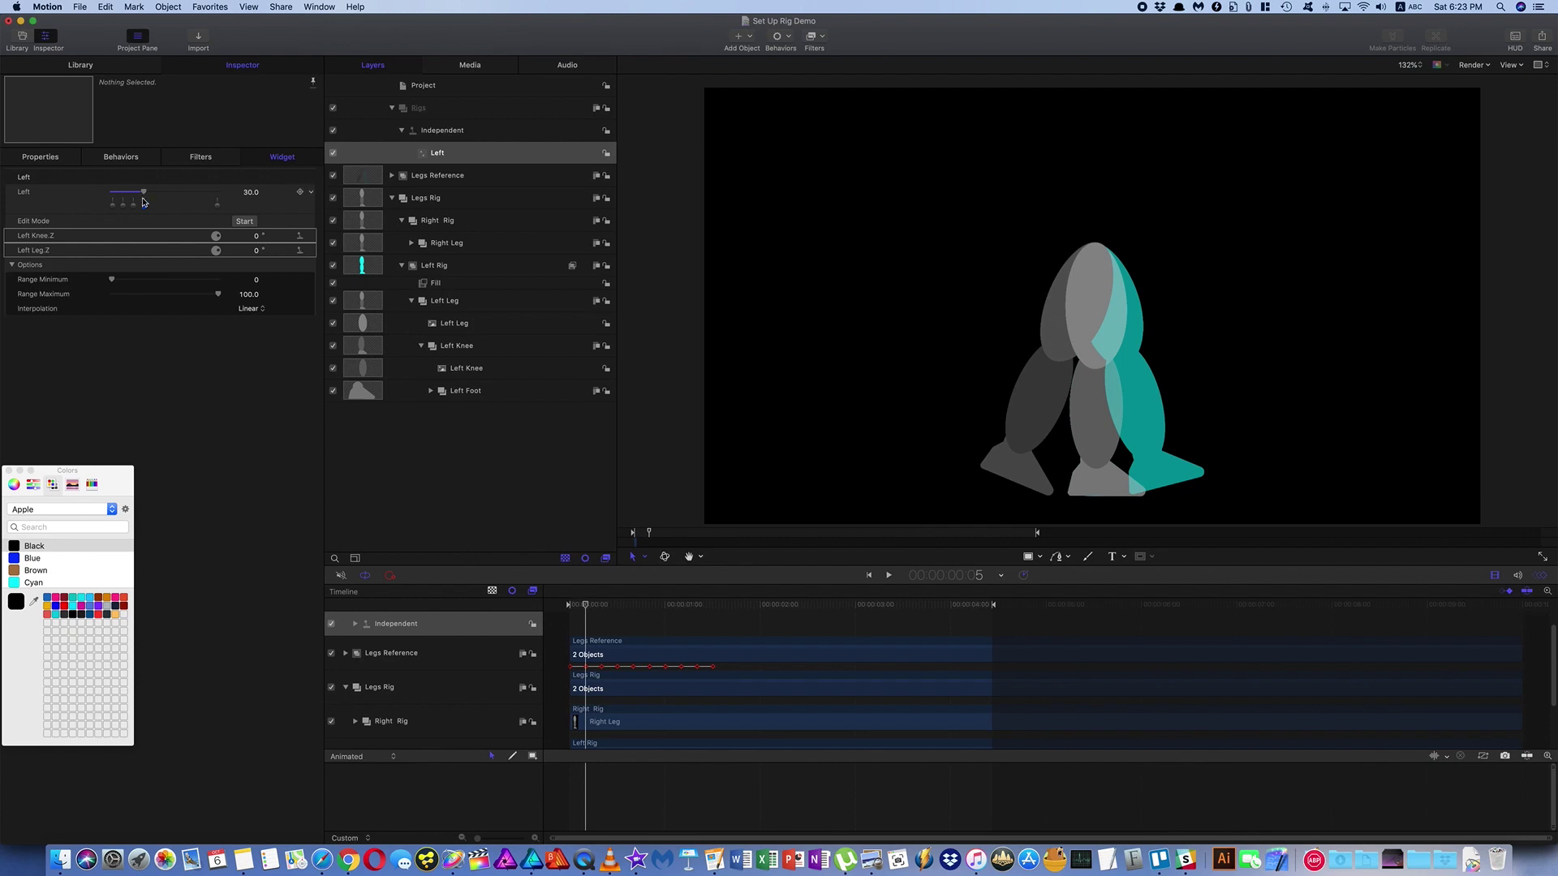
left_click_drag(144, 192, 92, 193)
left_click(113, 205)
Set the Left value to 10 and rotate Left Leg Z to 15° to match the reference.
left_click(256, 192)
type("10")
key("Return")
left_click_drag(256, 254, 270, 254)
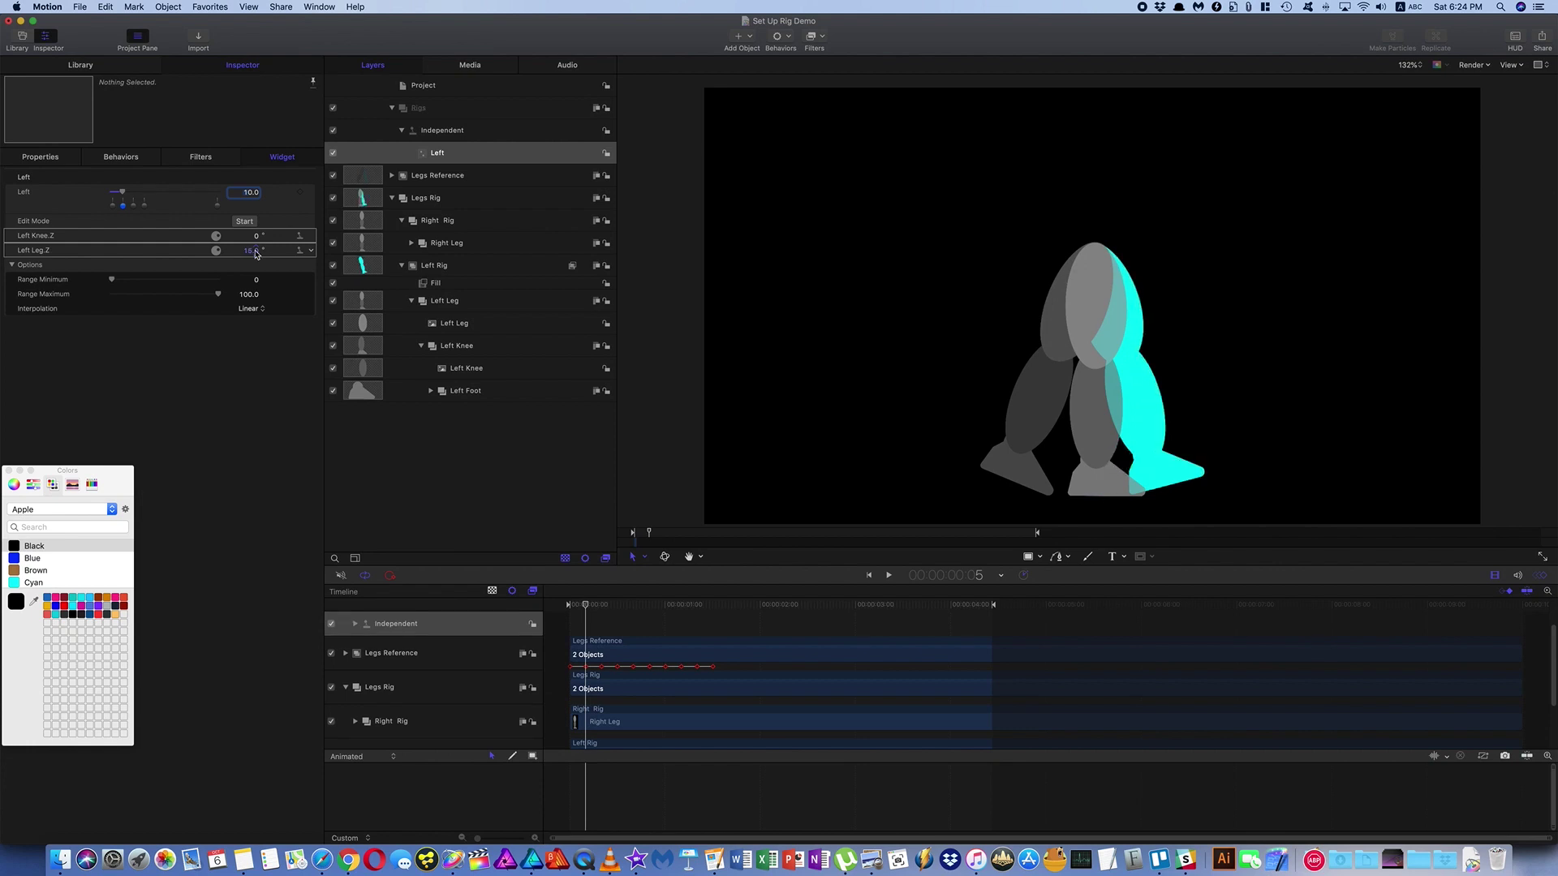
At frame 10, set Left to 20 with Left Leg Z 24° and Left Knee Z −21.3°.
left_click(979, 577)
type("10")
key("Return")
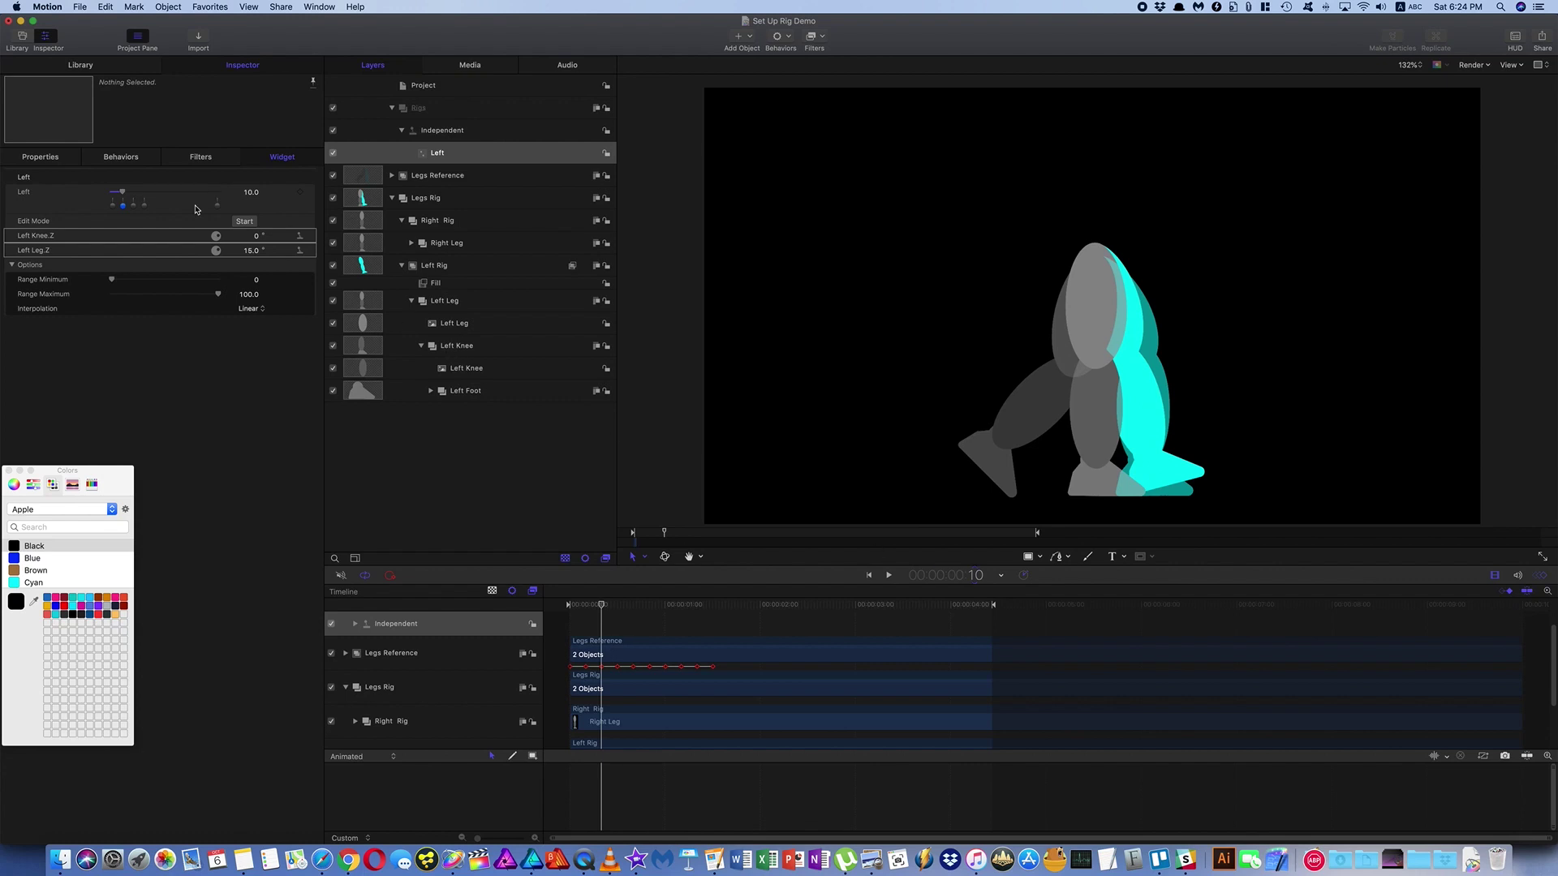
left_click(250, 192)
type("20")
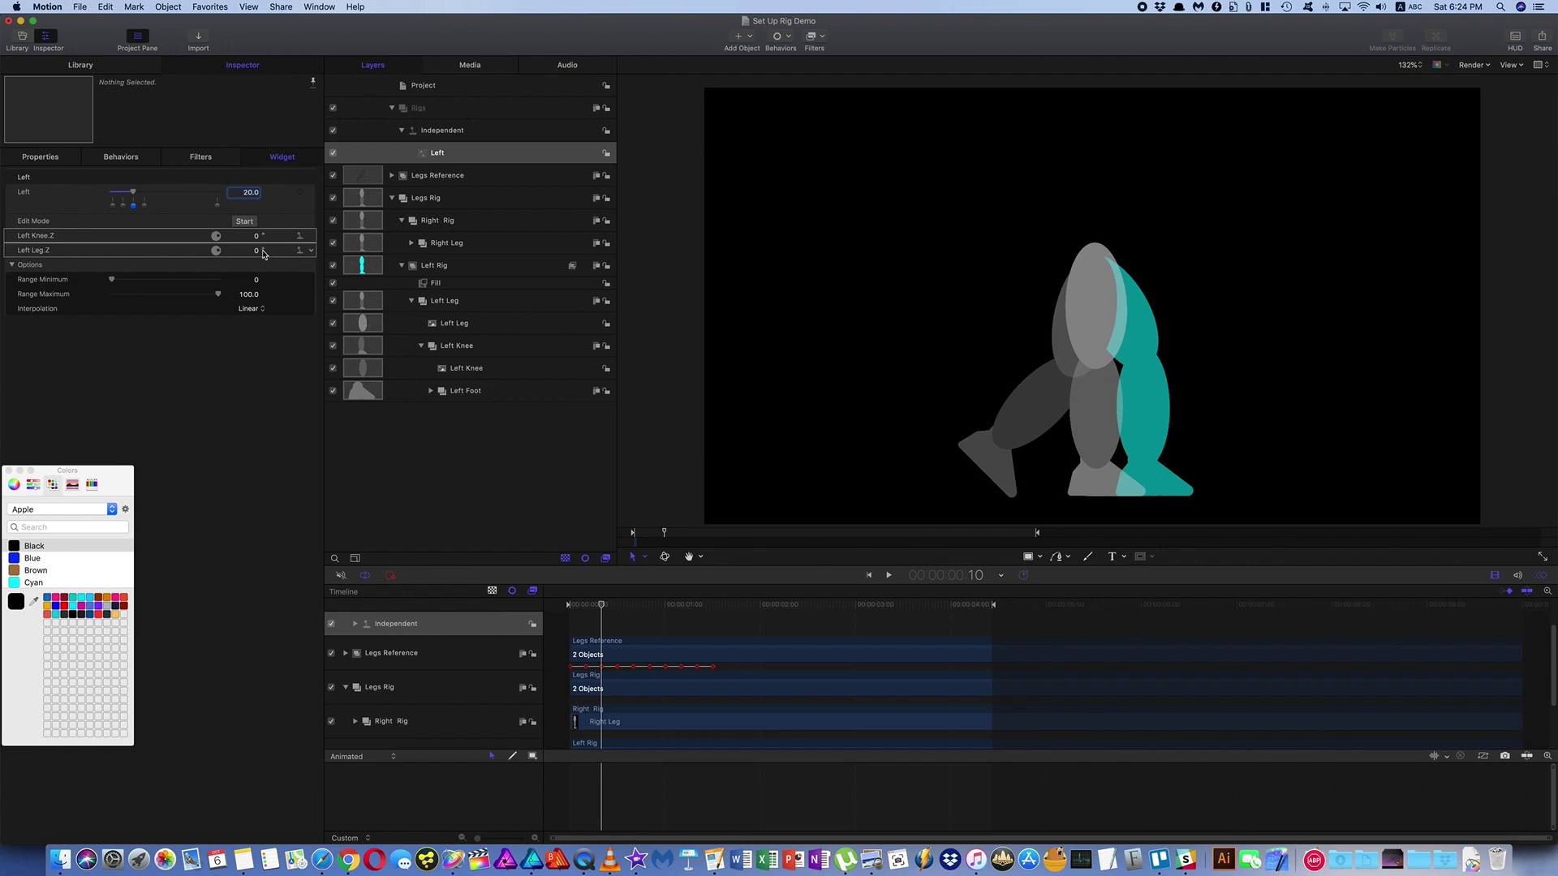
mouse_move(256, 253)
left_mouse_down()
mouse_move(281, 253)
mouse_move(244, 237)
left_mouse_up()
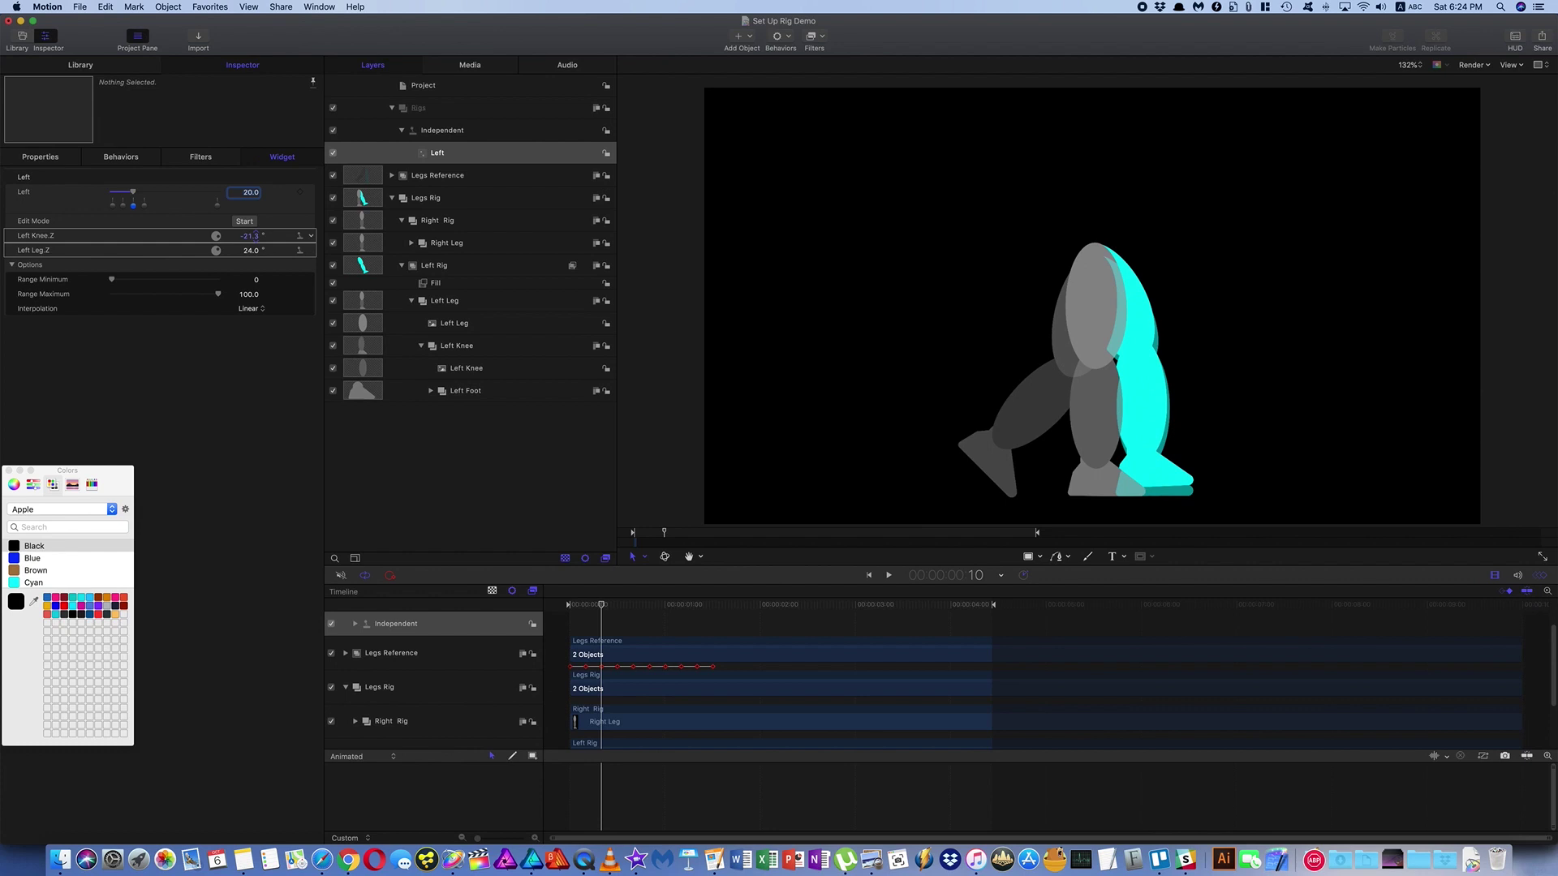
left_click_drag(258, 236, 258, 236)
Play back the walk cycle from frame 0.
left_click(589, 605)
left_click_drag(577, 608, 528, 600)
key("space")
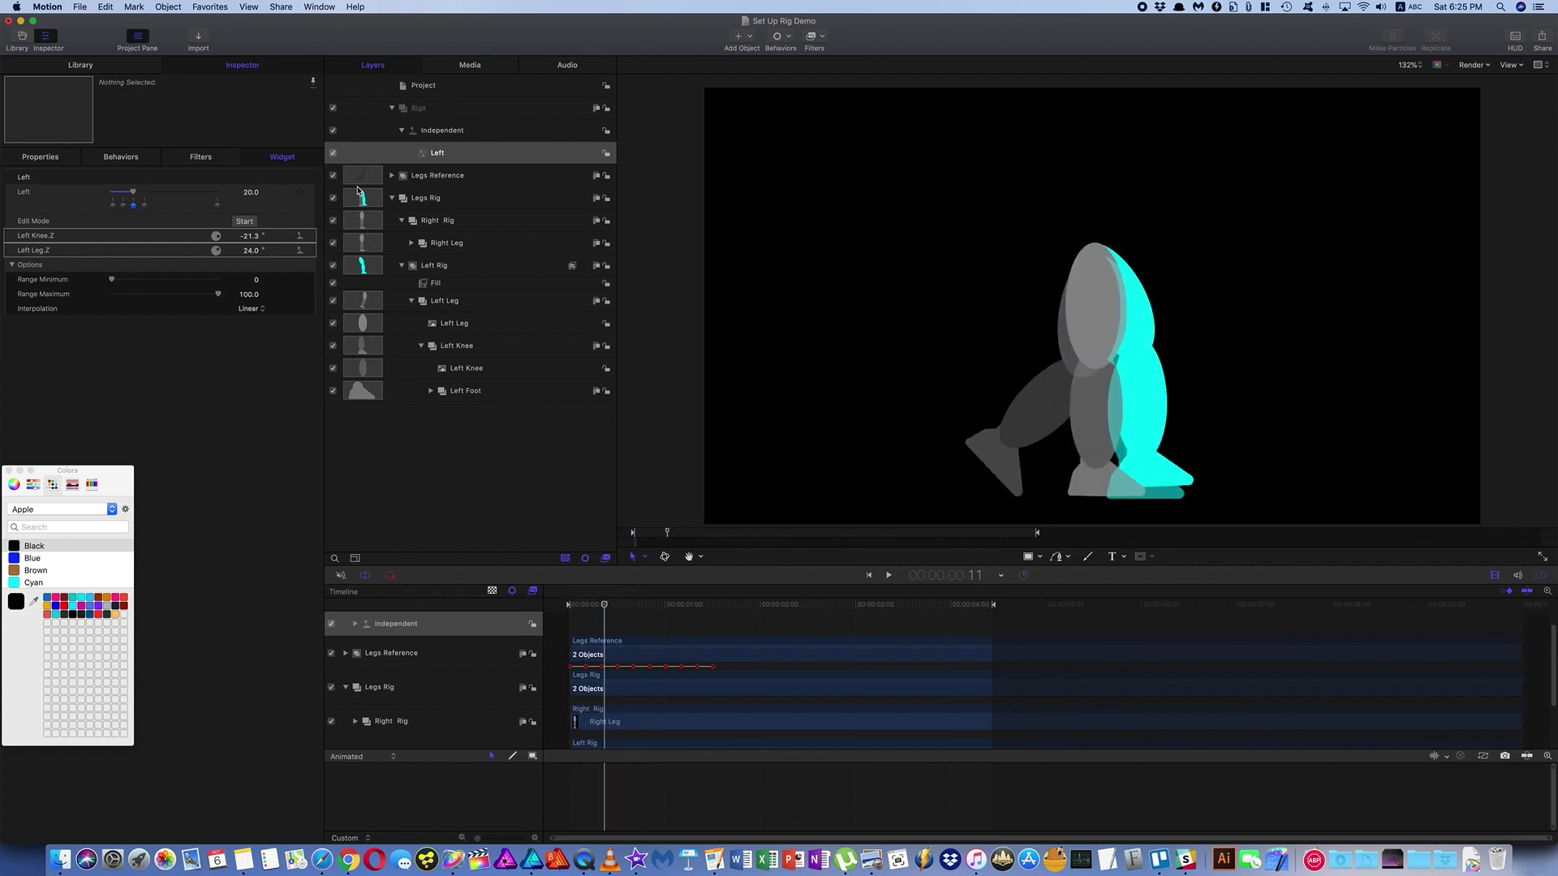
Hide Legs Reference and Right Rig, then sweep the Left slider from 0 to 100.
left_click(333, 175)
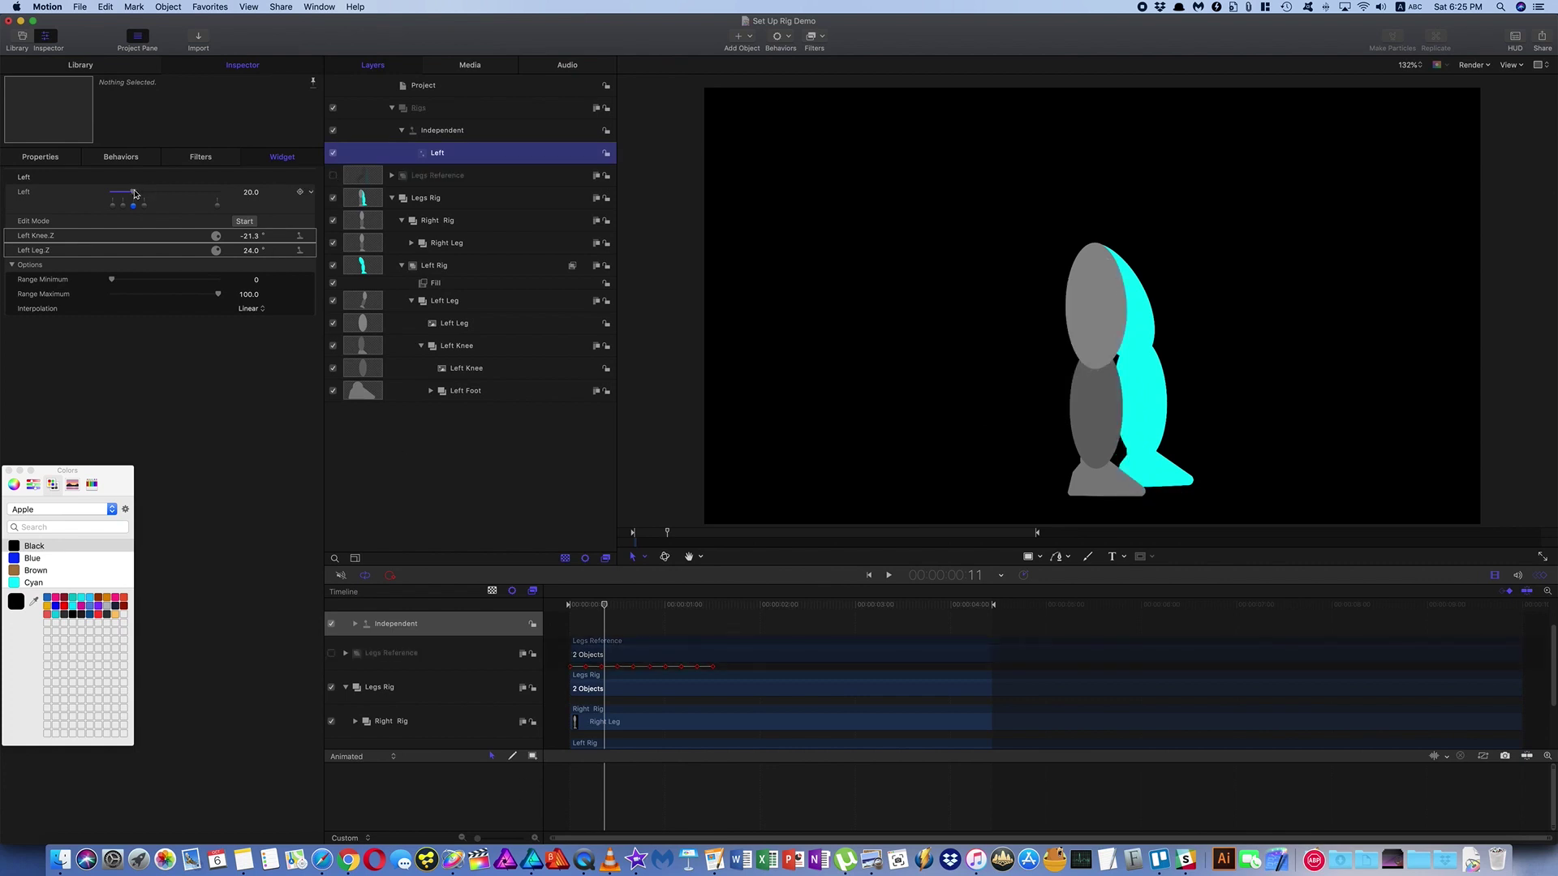
mouse_move(135, 193)
left_mouse_down()
mouse_move(93, 191)
mouse_move(141, 194)
mouse_move(111, 192)
left_mouse_up()
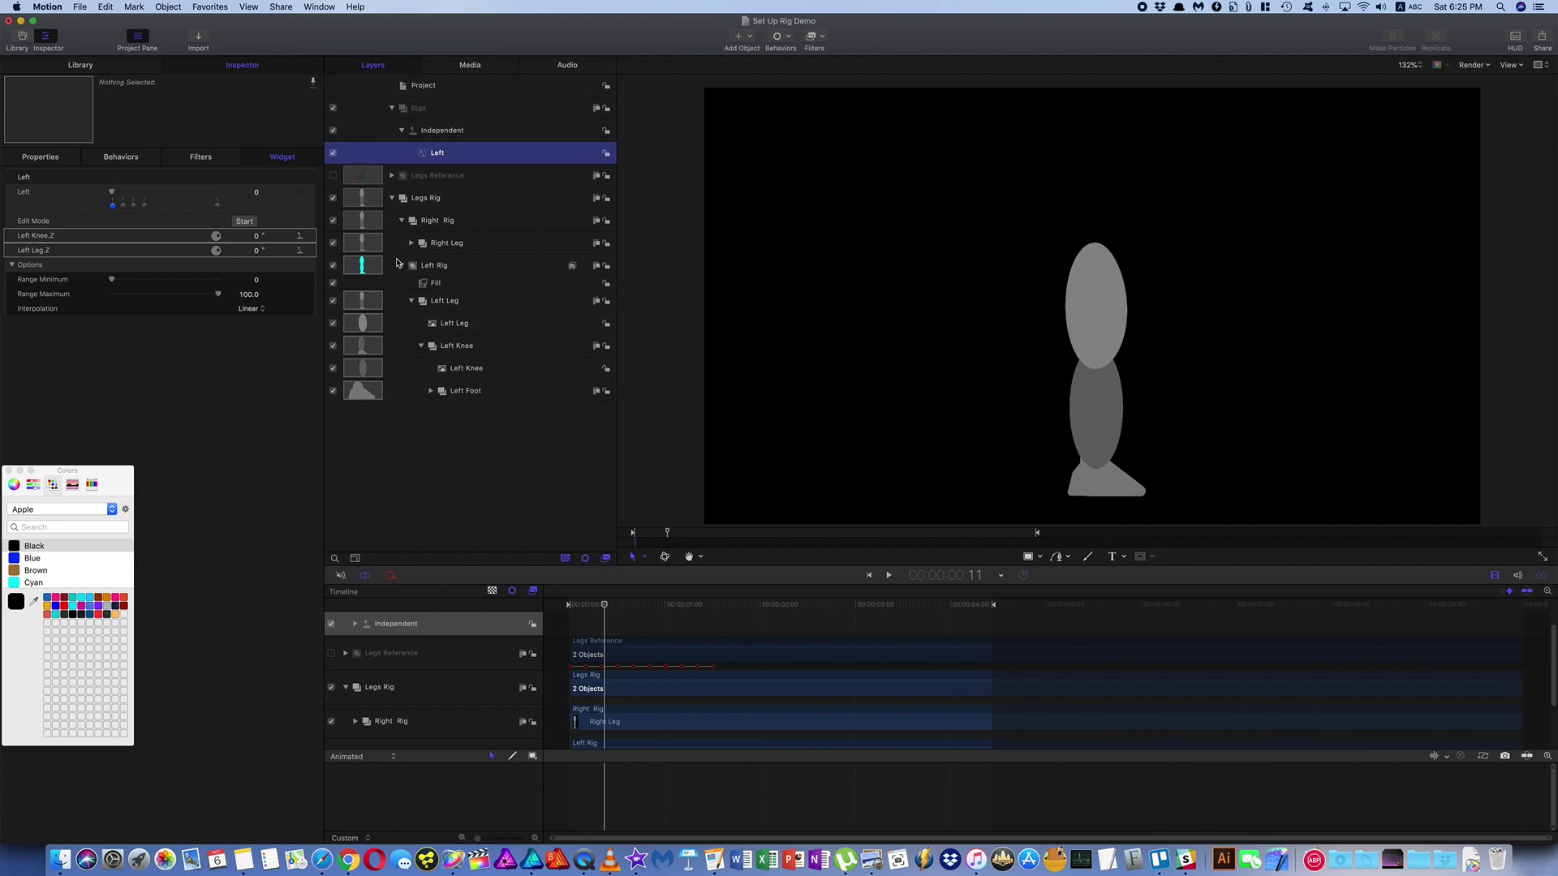
left_click(333, 221)
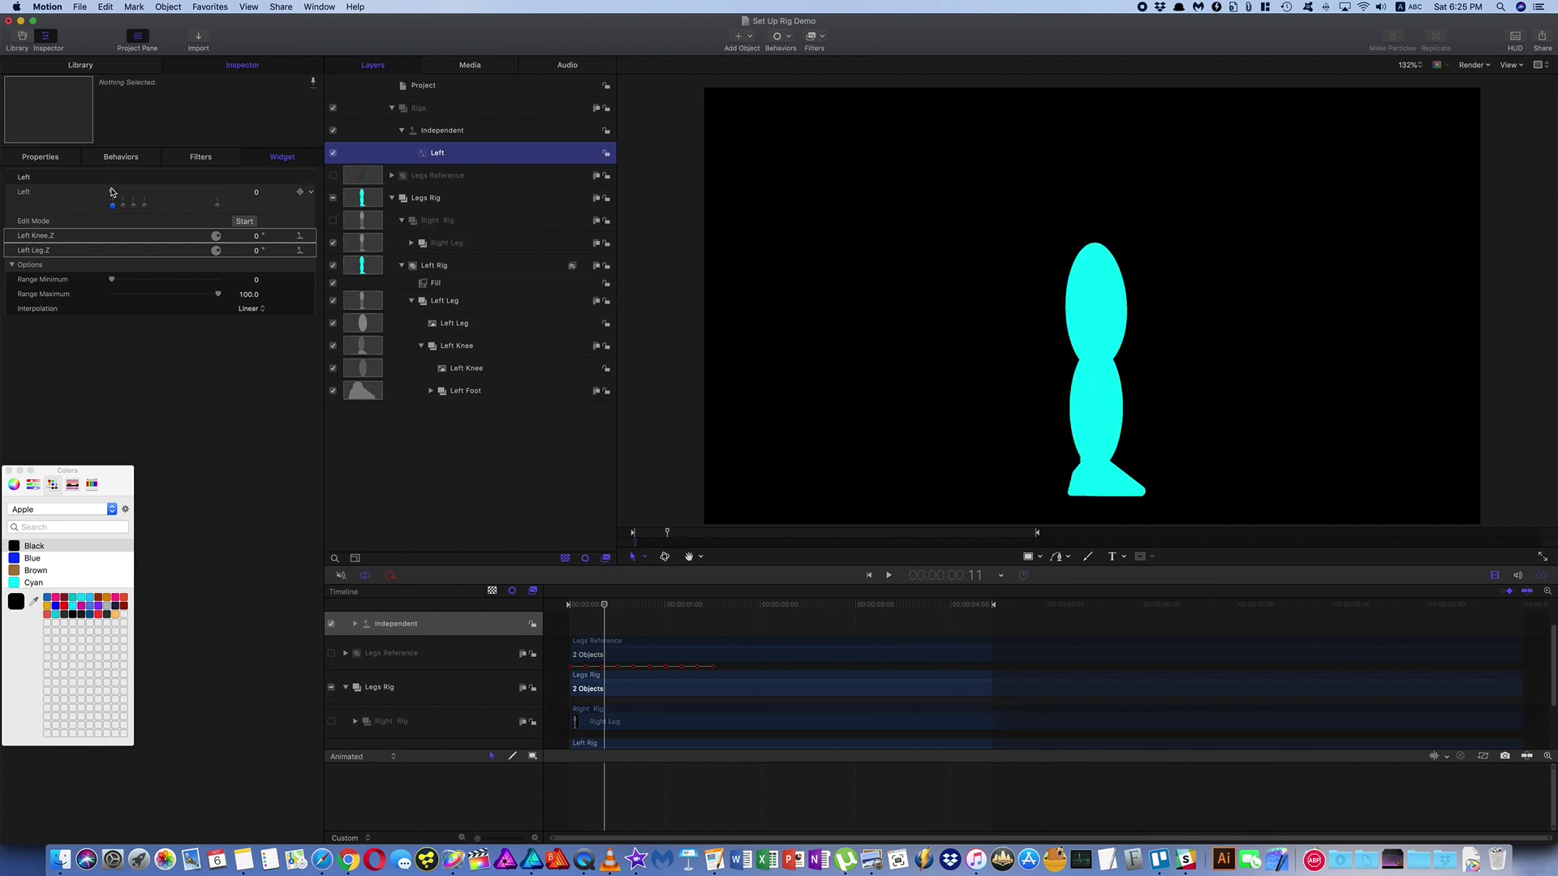
mouse_move(112, 192)
left_mouse_down()
mouse_move(143, 194)
mouse_move(110, 194)
left_mouse_up()
left_click_drag(111, 194, 264, 202)
In the Walking Rig Project File, review the Right, Left and Both widgets and drag Both to 0.
left_click(318, 7)
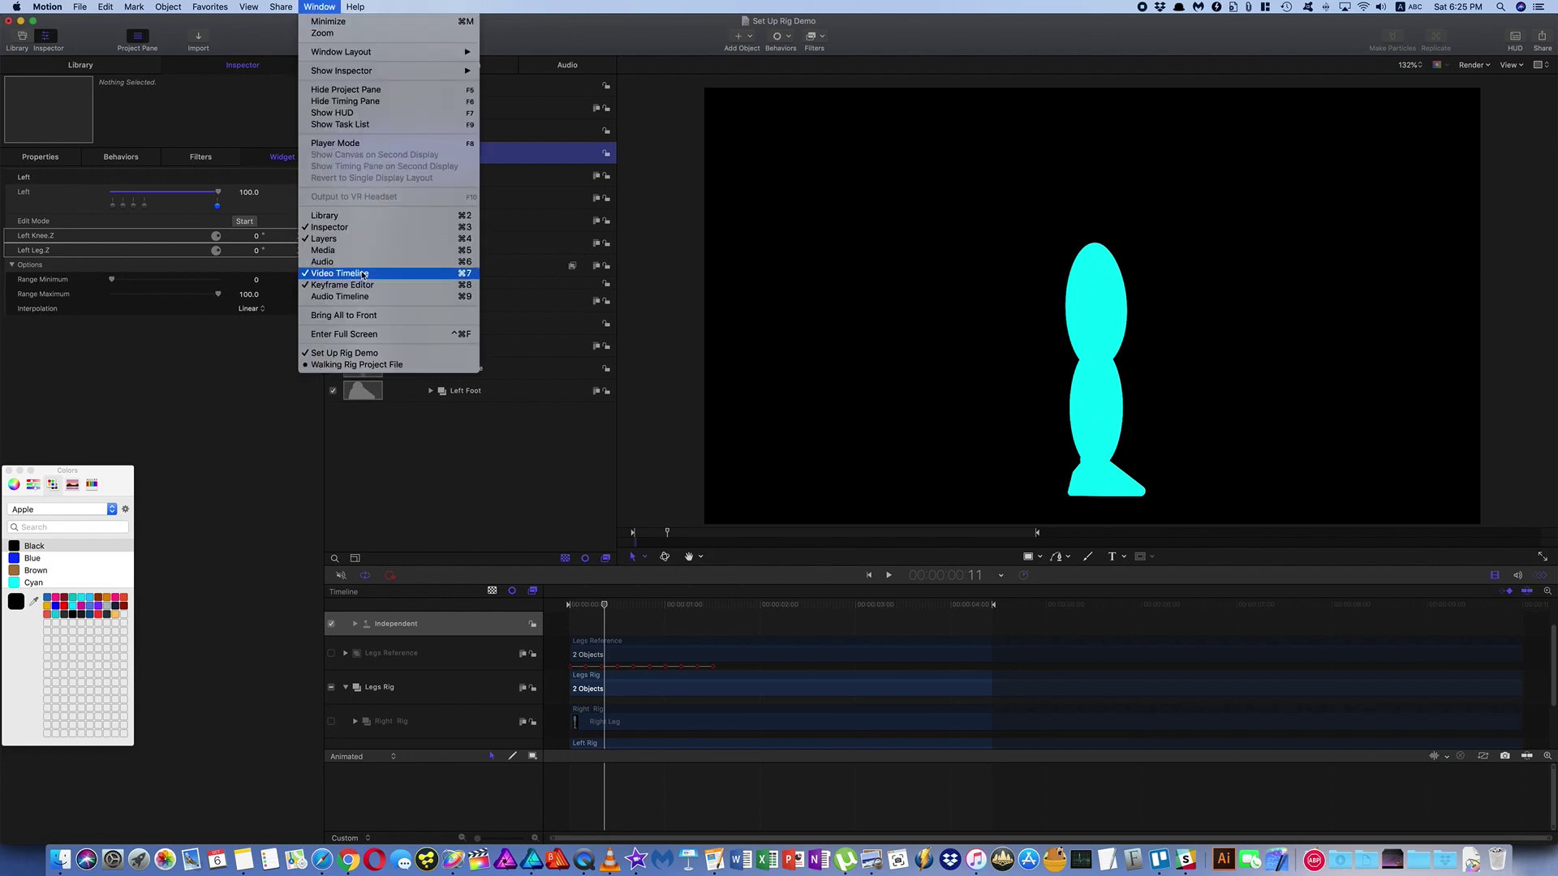
left_click(364, 365)
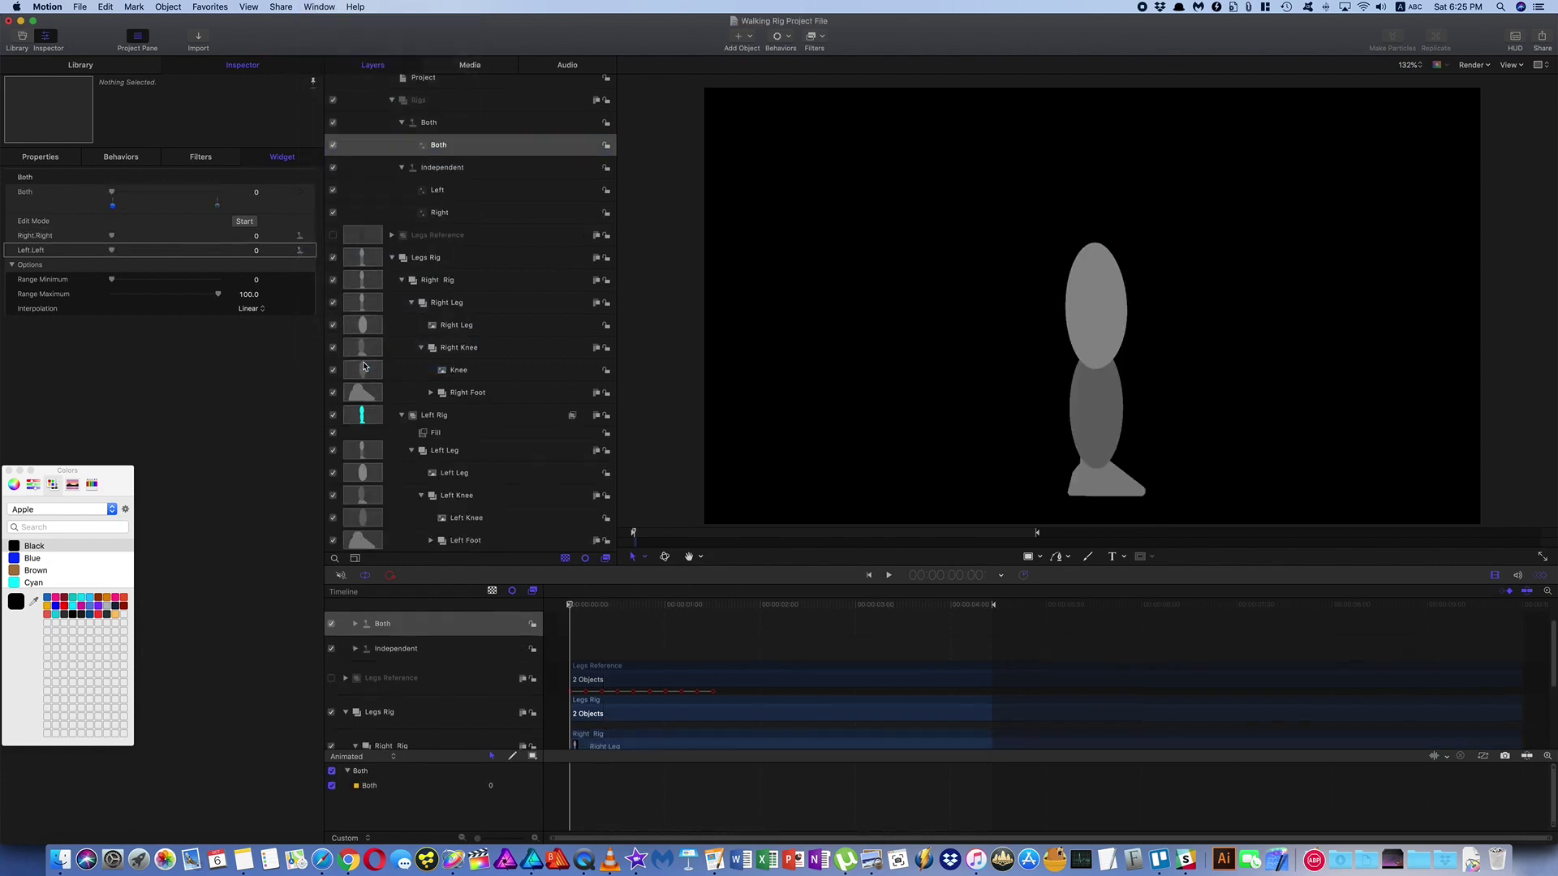
left_click(453, 215)
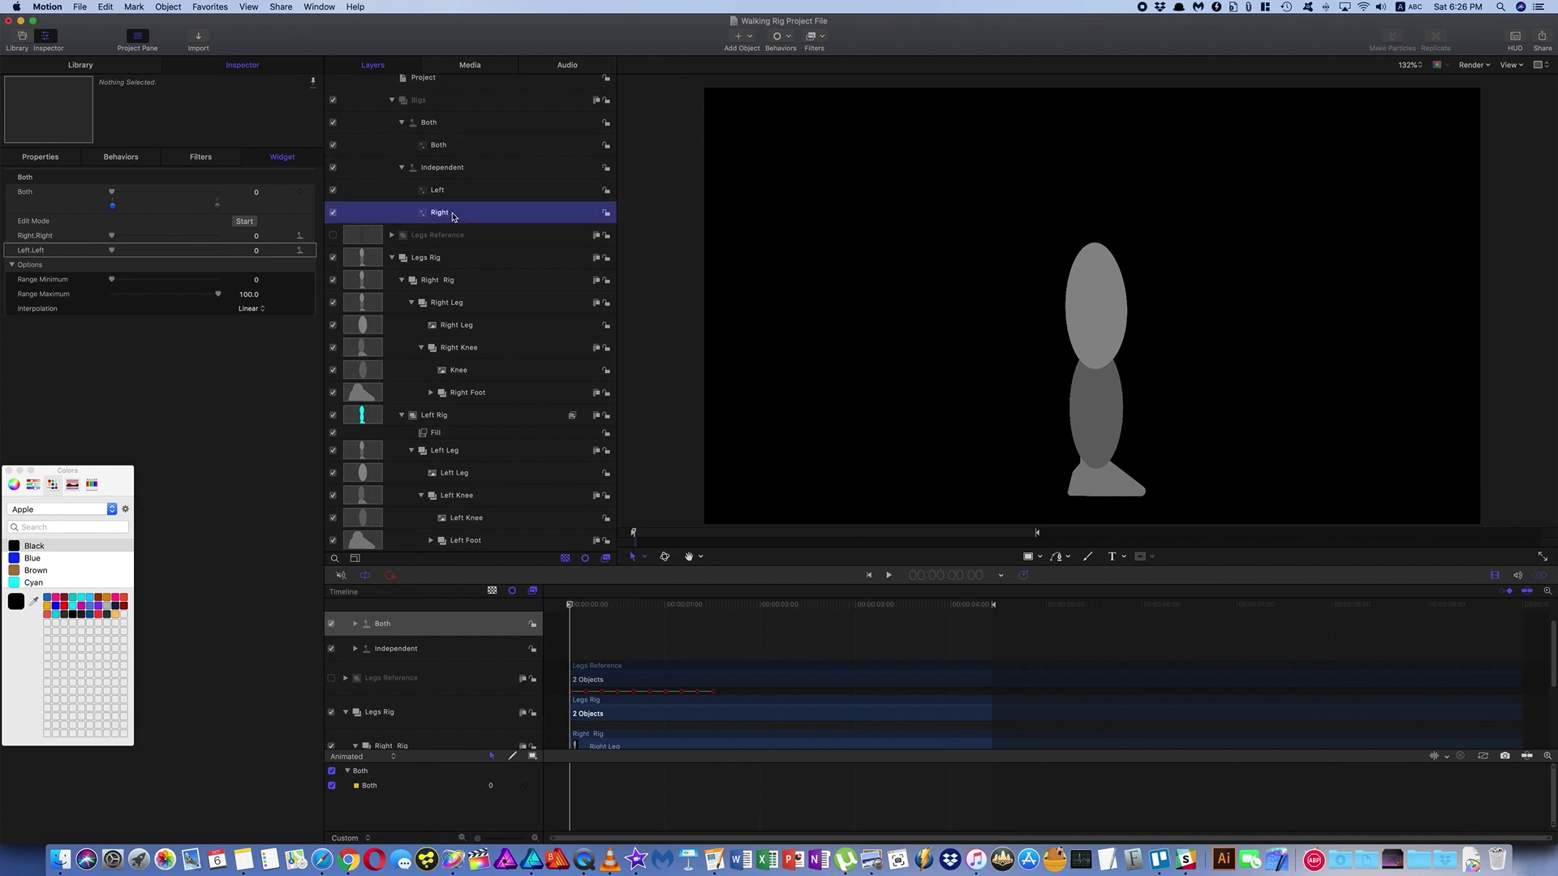
key("Up")
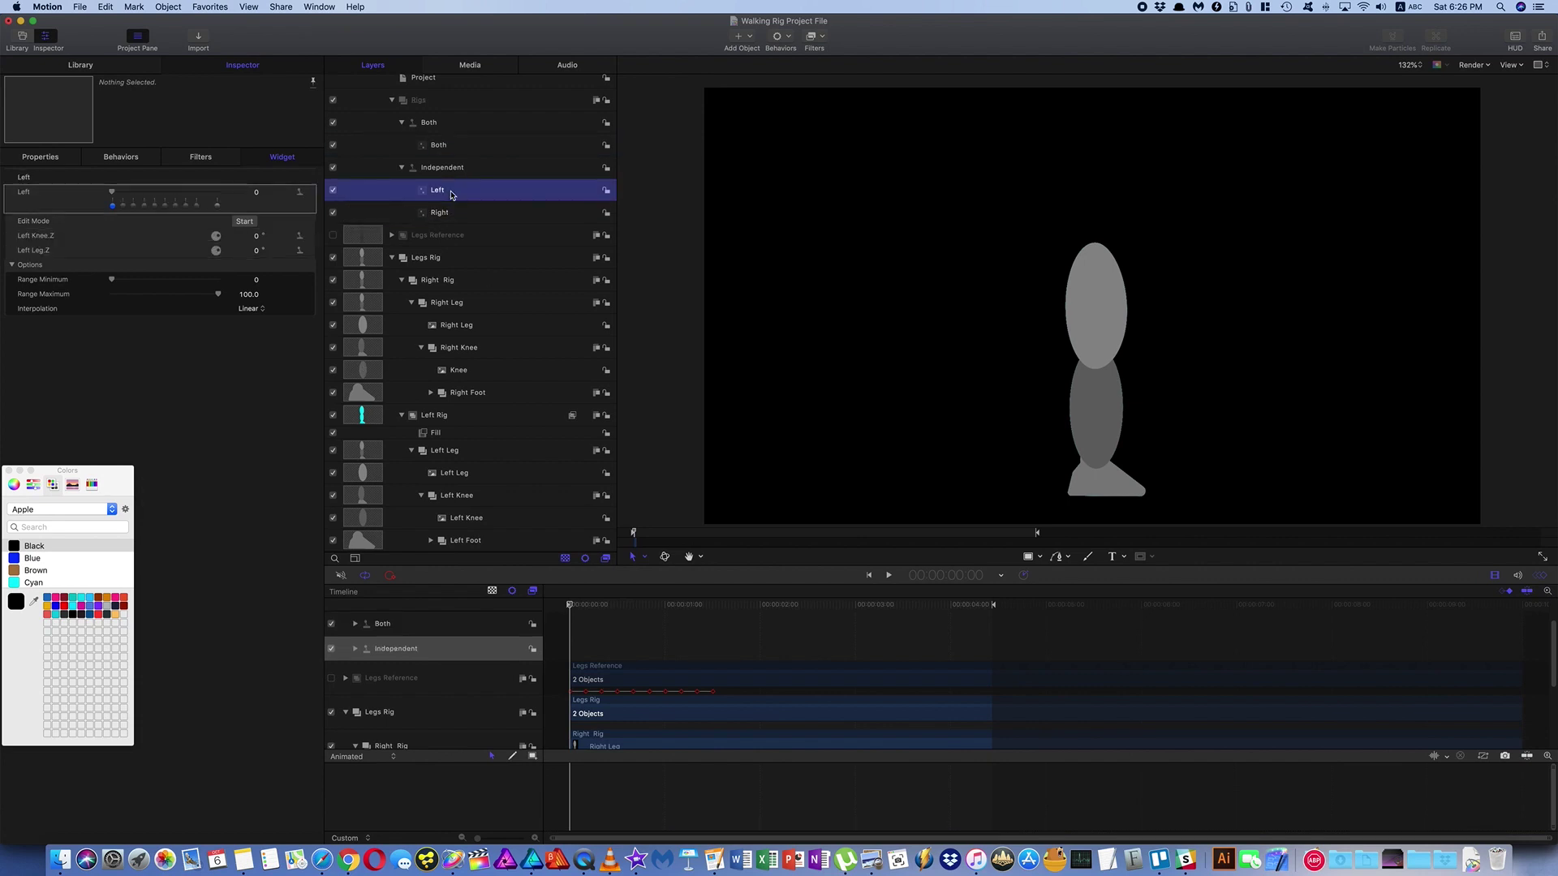
left_click(442, 216)
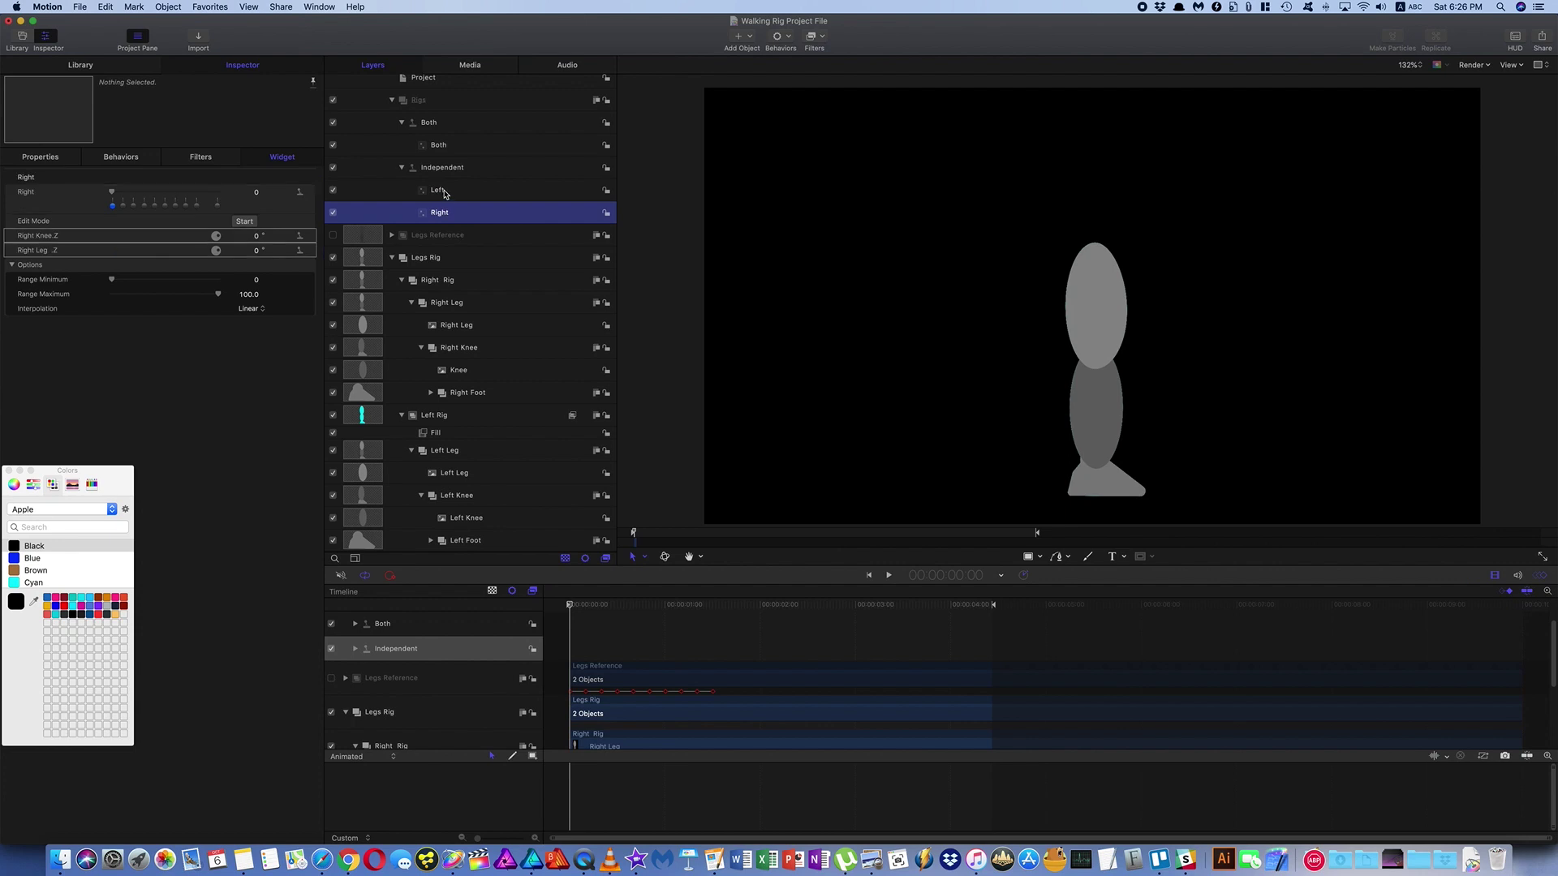
left_click(445, 192)
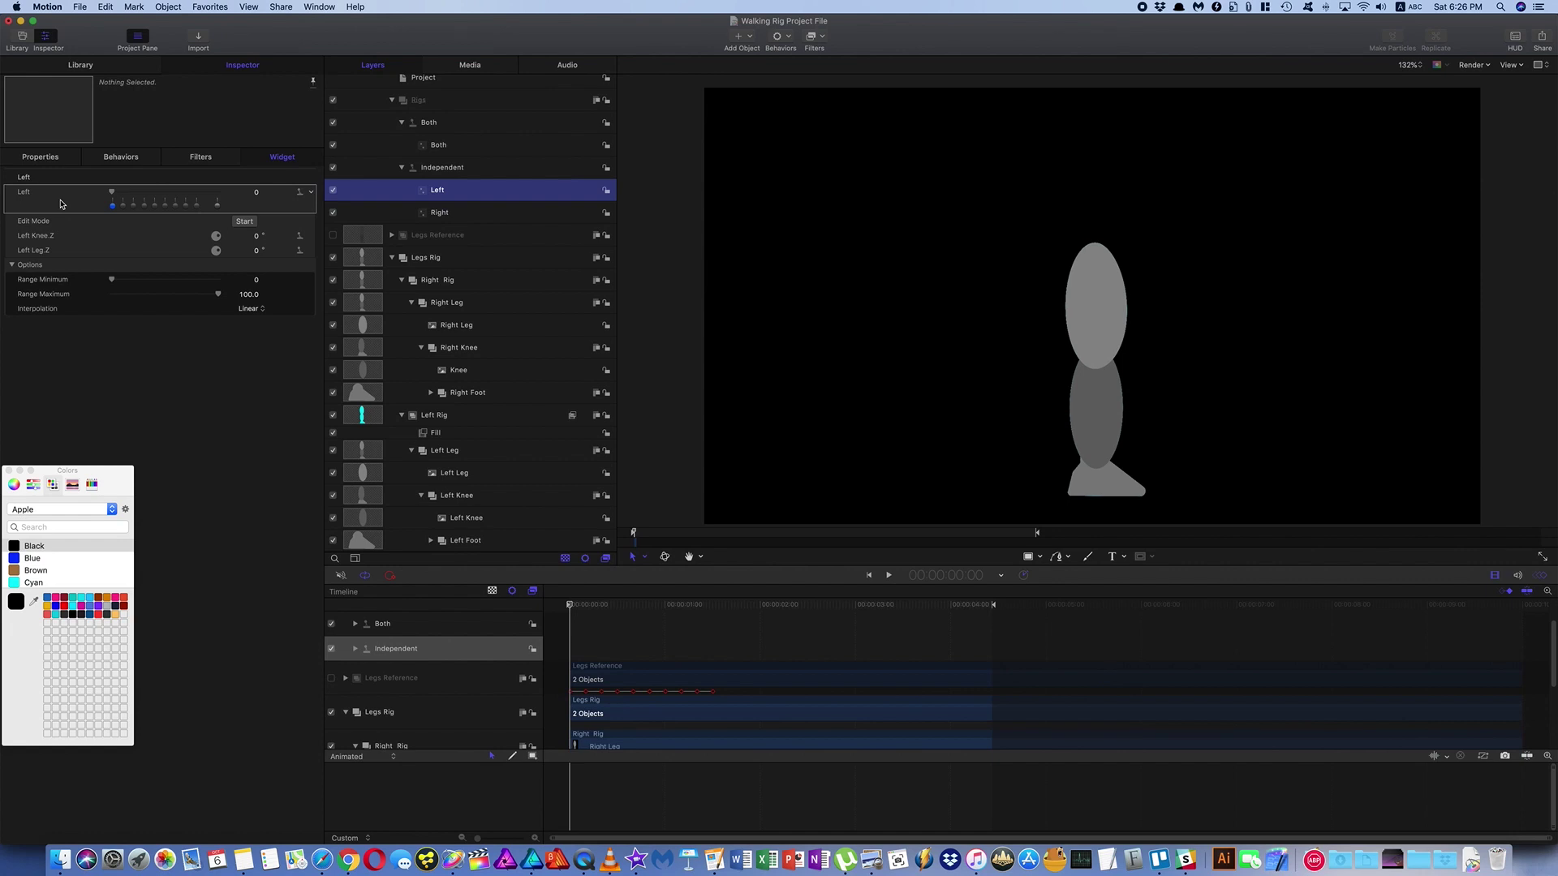
left_click(444, 147)
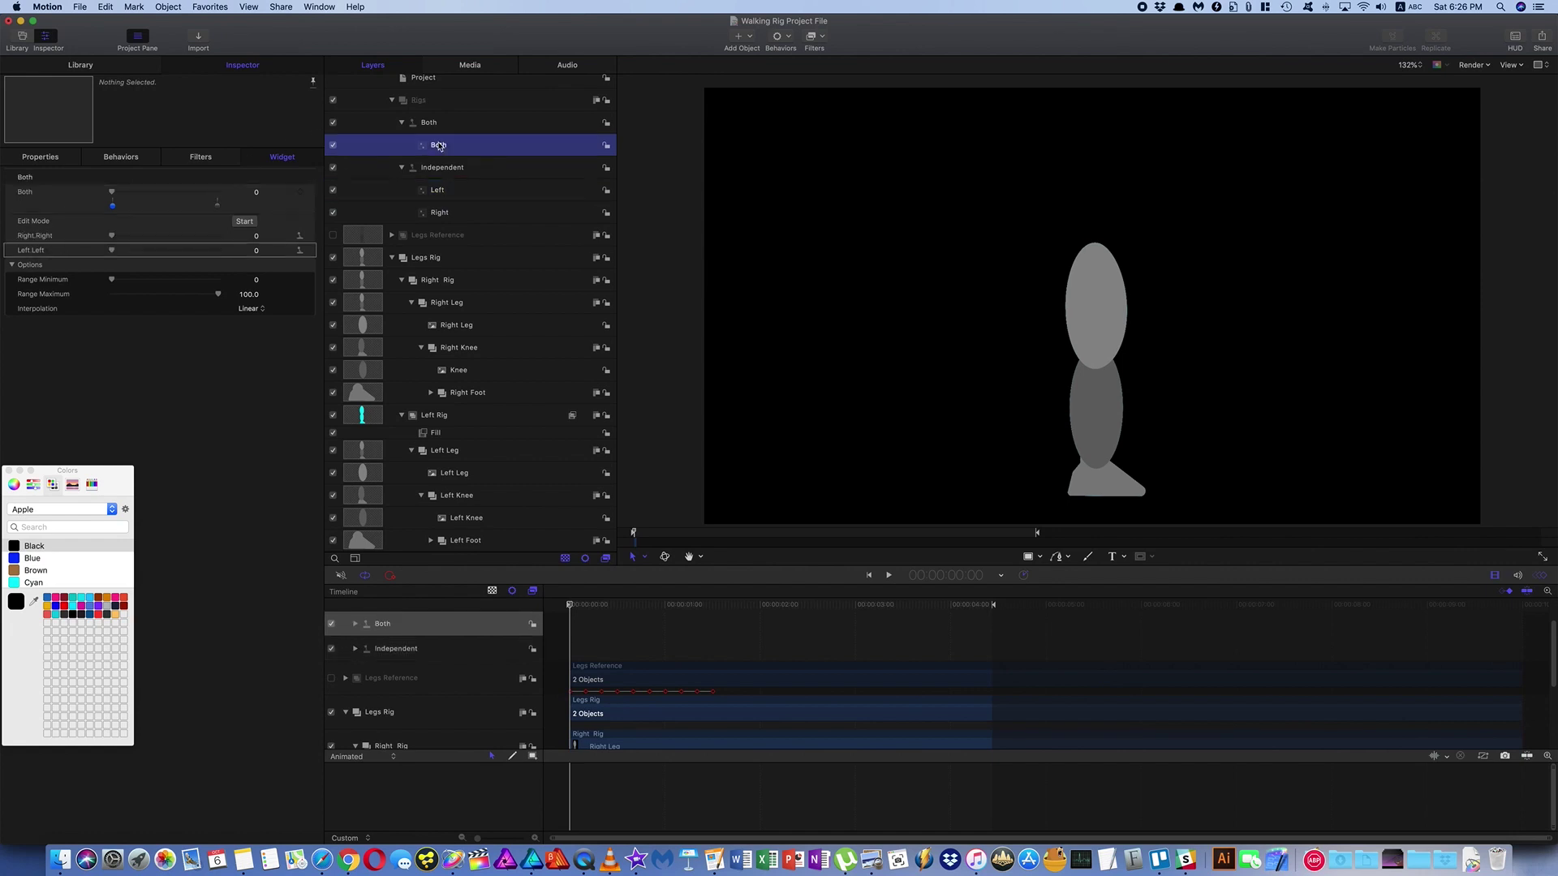
mouse_move(112, 197)
left_mouse_down()
mouse_move(253, 207)
mouse_move(55, 193)
mouse_move(243, 208)
mouse_move(104, 195)
left_mouse_up()
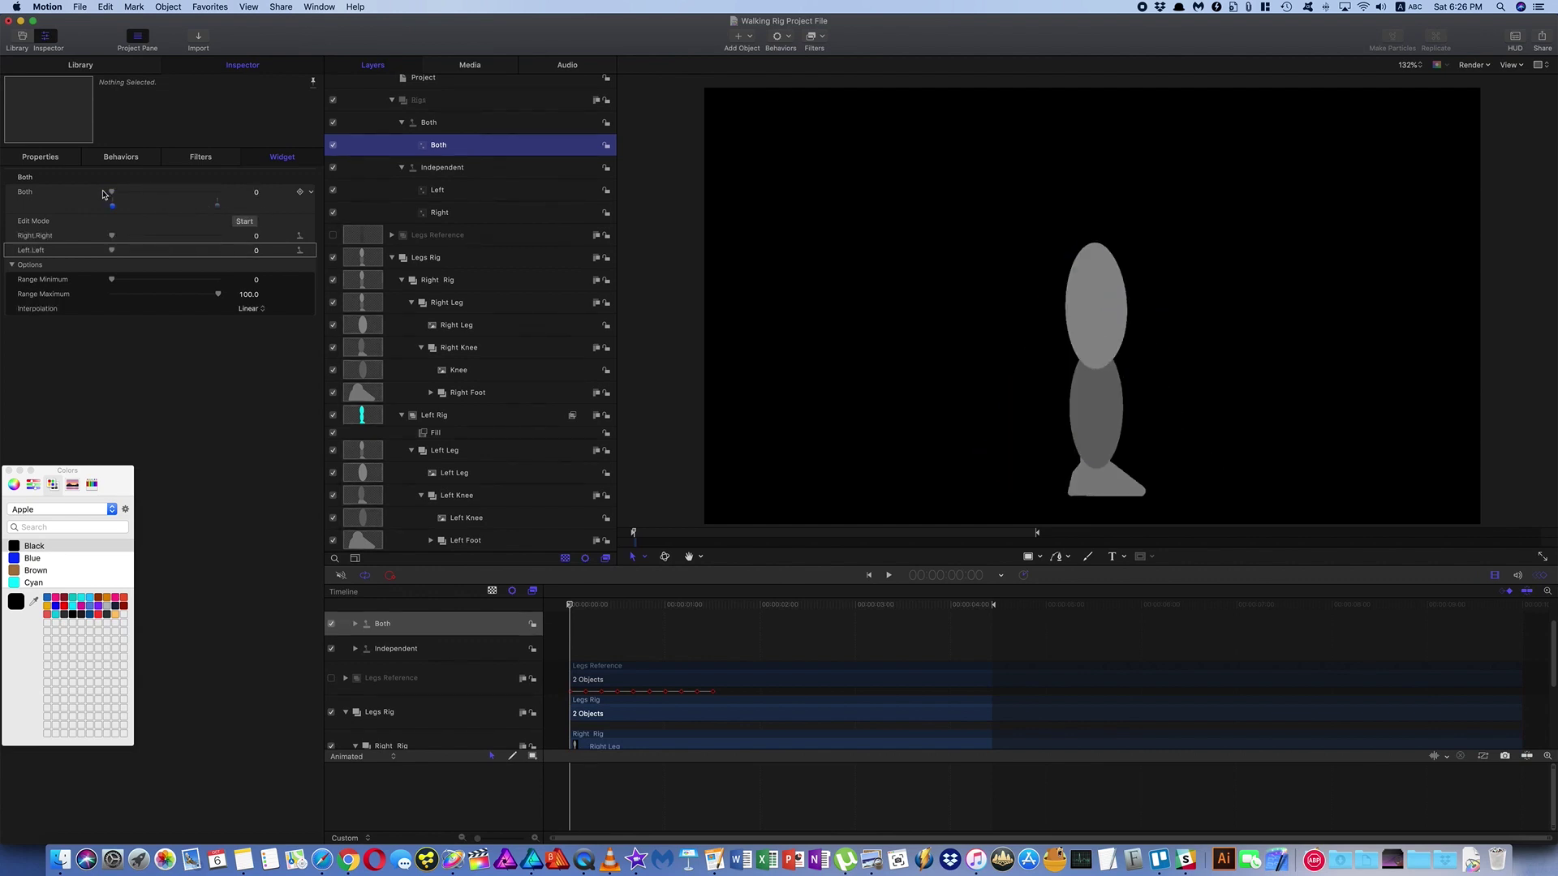